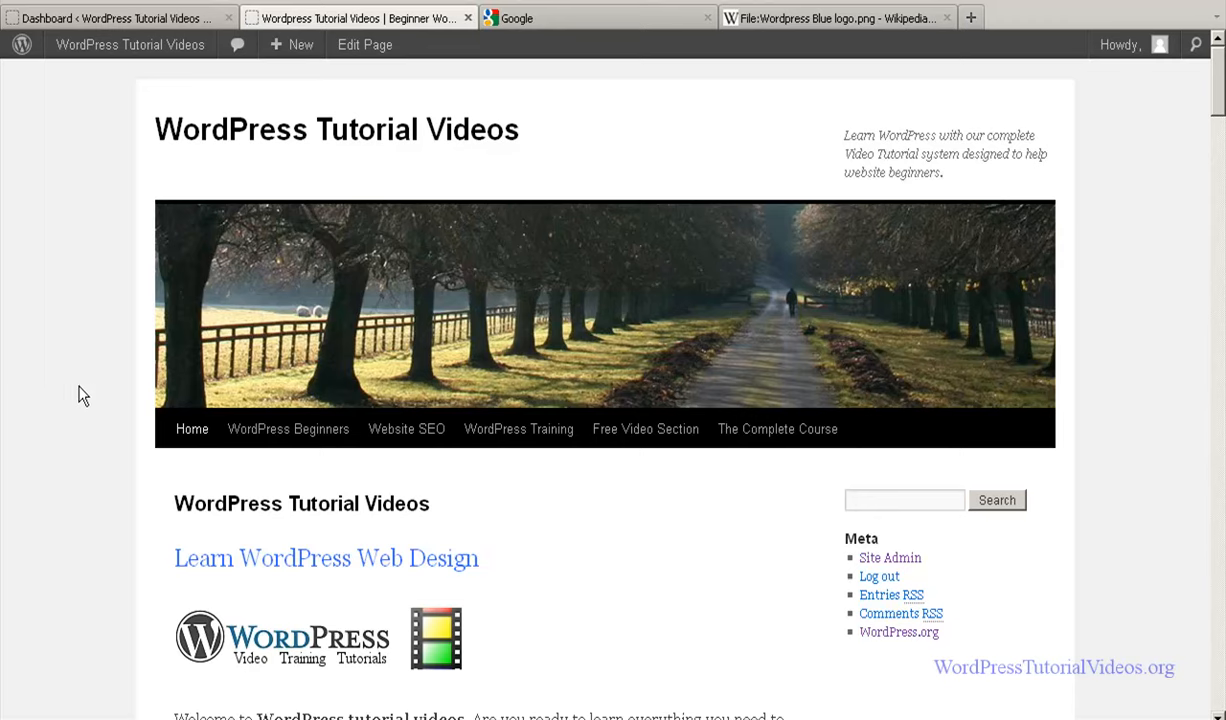
Search Wikimedia Commons for "film strip".
click(806, 19)
click(684, 20)
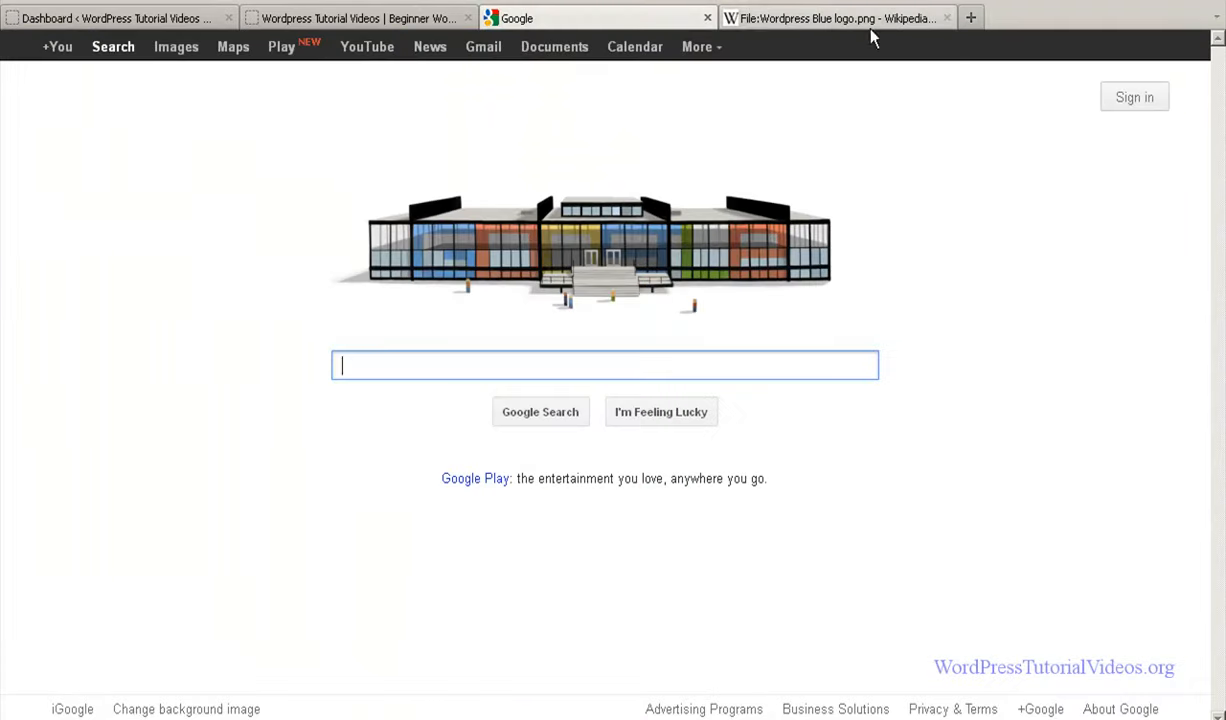
drag(985, 5, 1028, 6)
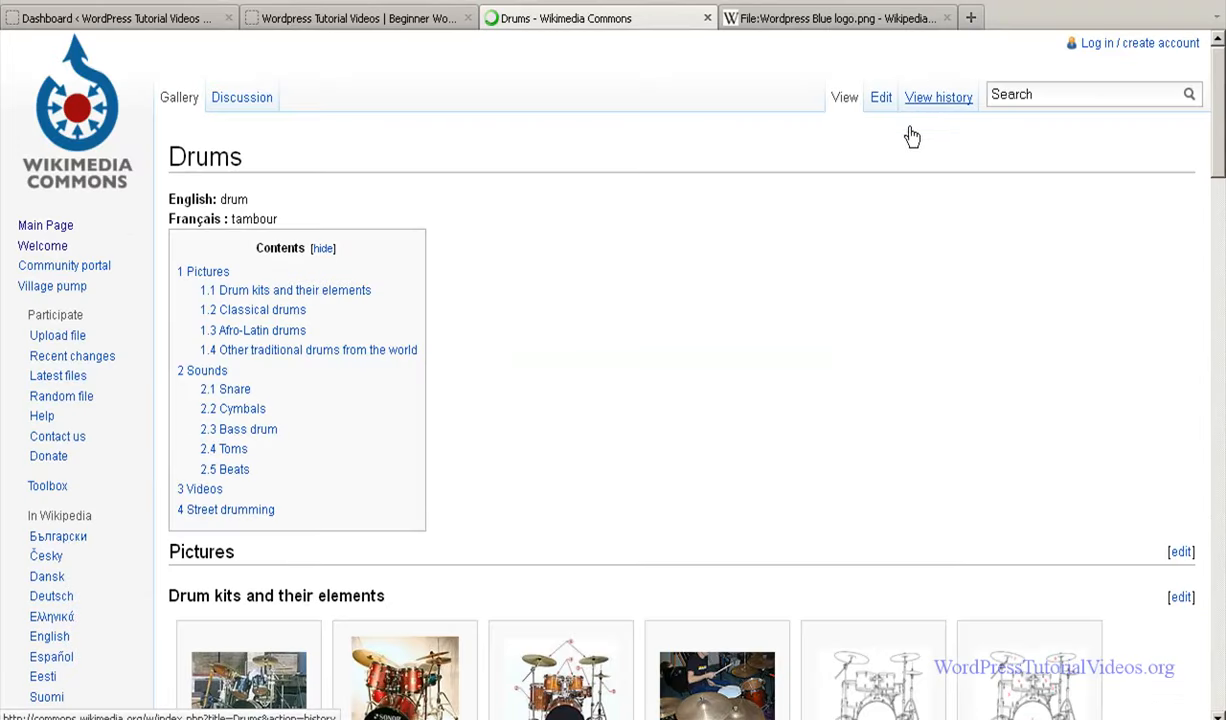
click(1050, 93)
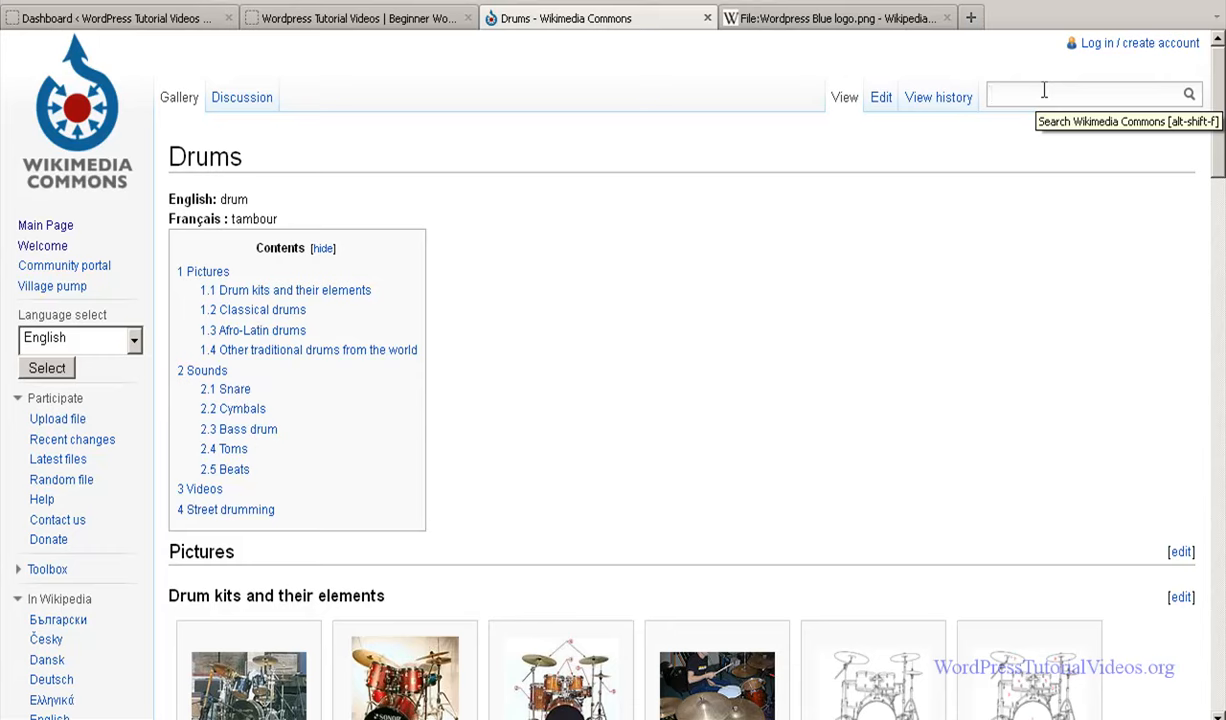
text(film s)
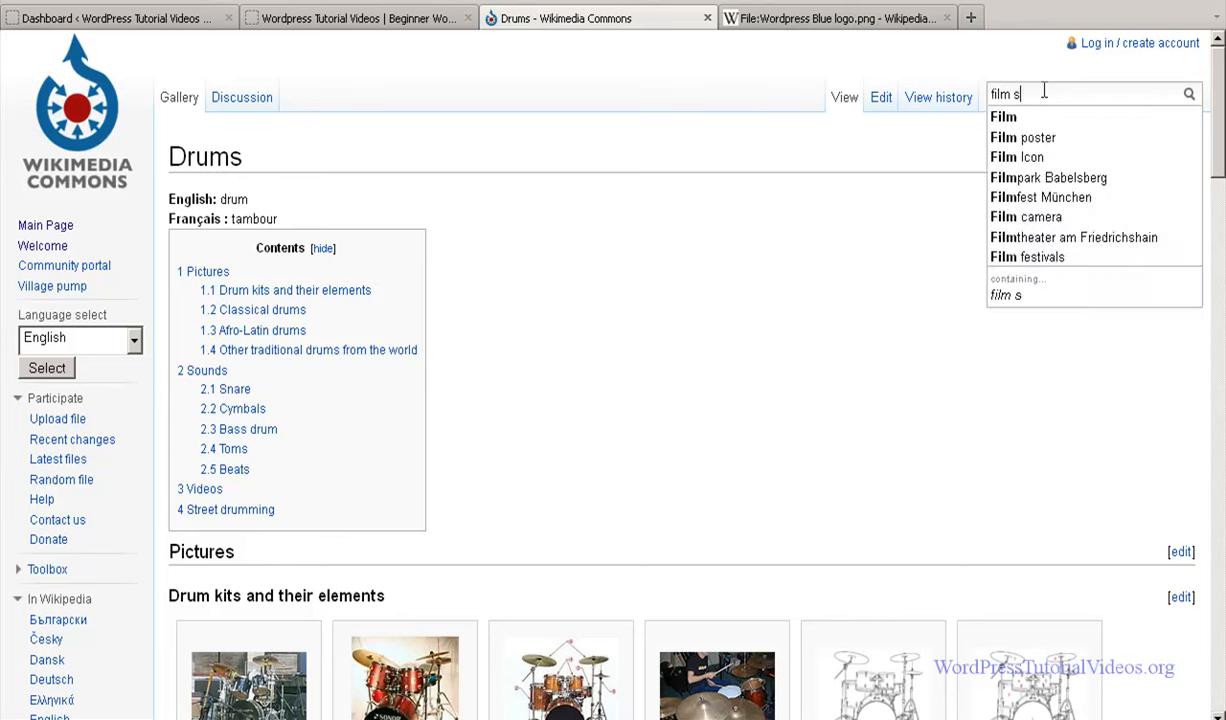
text(trip)
key(Return)
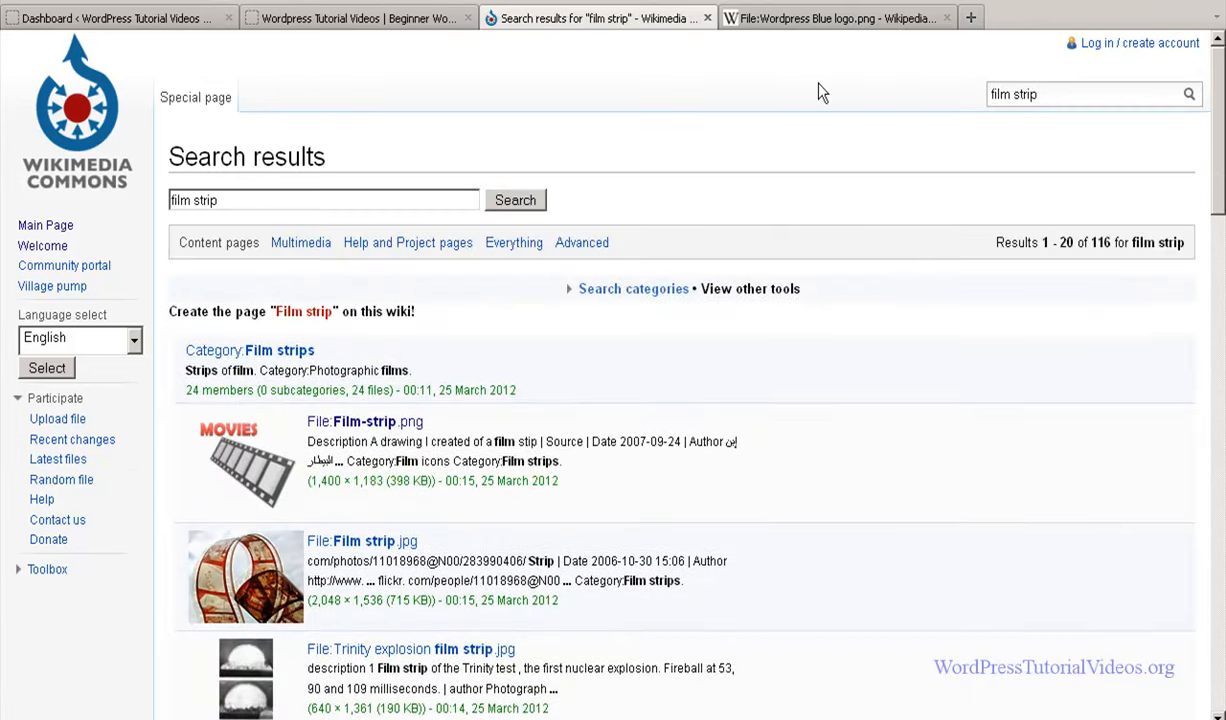
Browse the film strip results and open the file page of Pellicola Film.png.
scroll(580, 290, down, 5)
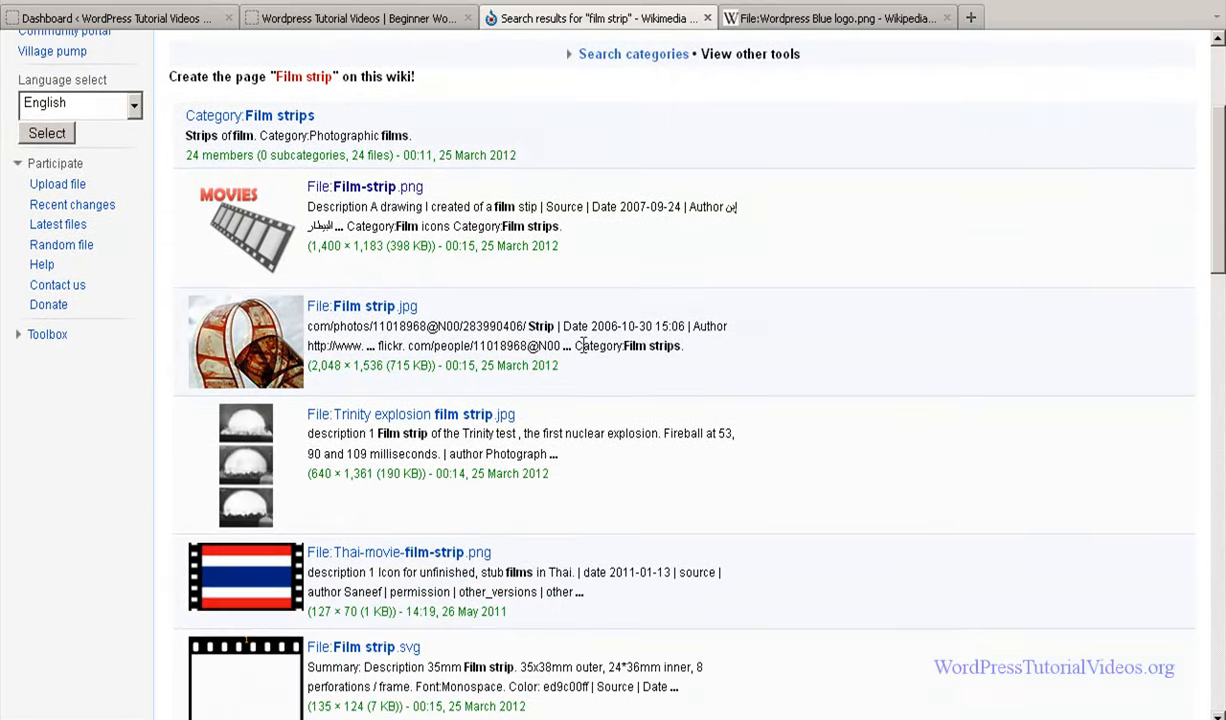
scroll(416, 159, up, 2)
scroll(440, 200, down, 6)
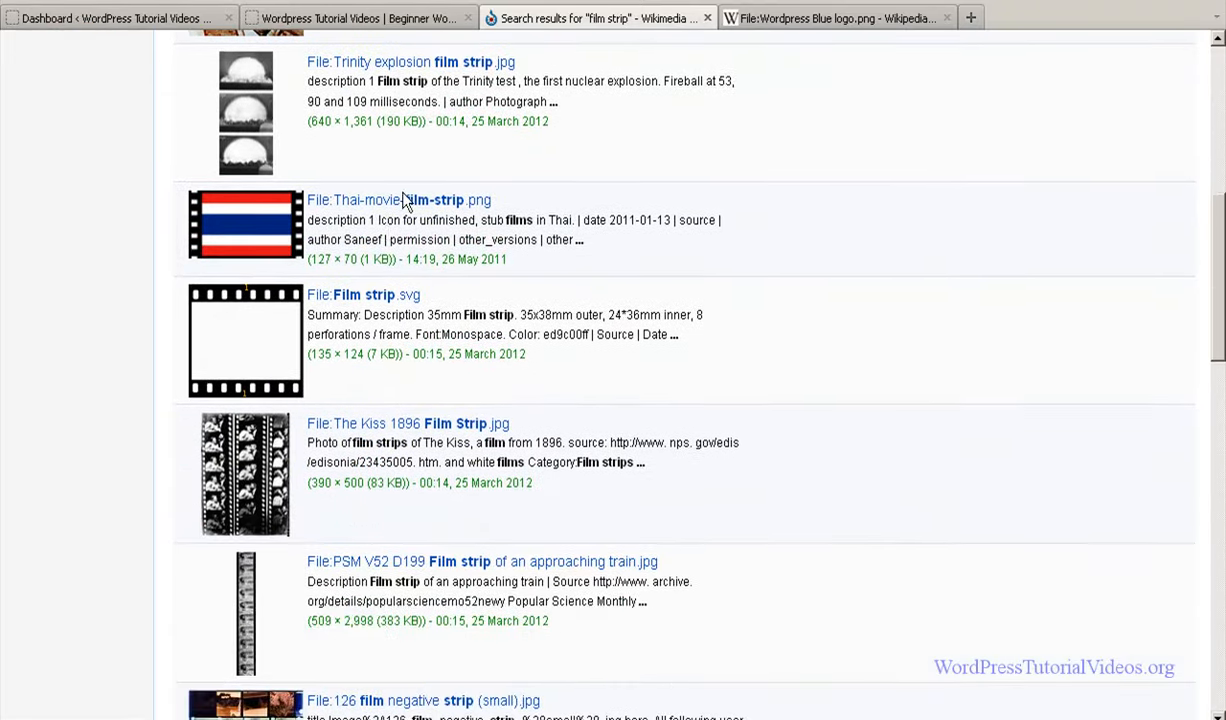
scroll(462, 228, down, 8)
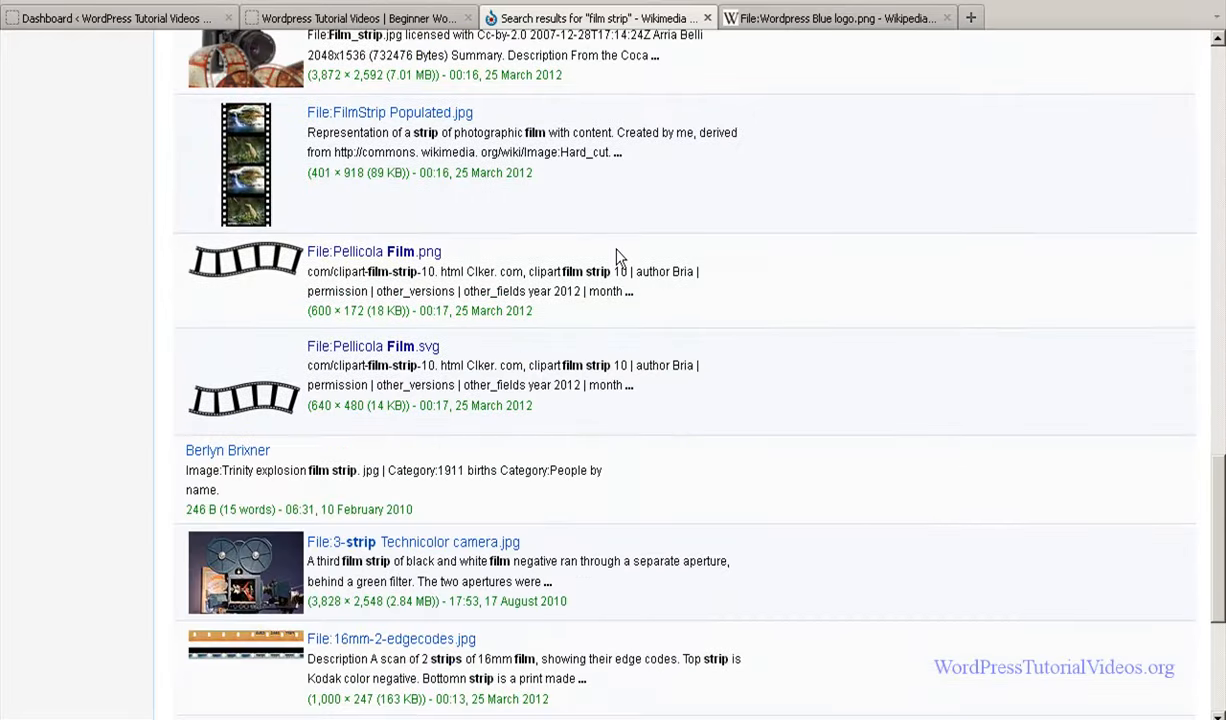
scroll(880, 378, up, 1)
click(283, 262)
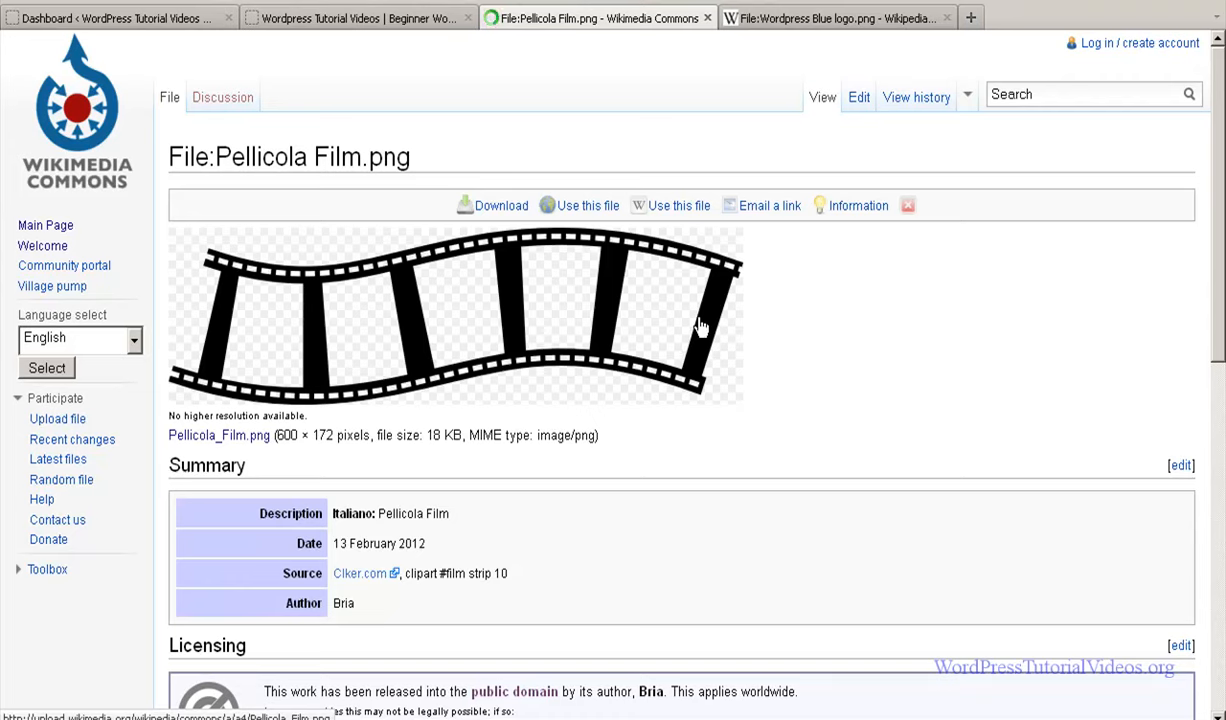
Check the Licensing section of the Pellicola Film.png page for its usage rights.
scroll(906, 320, down, 3)
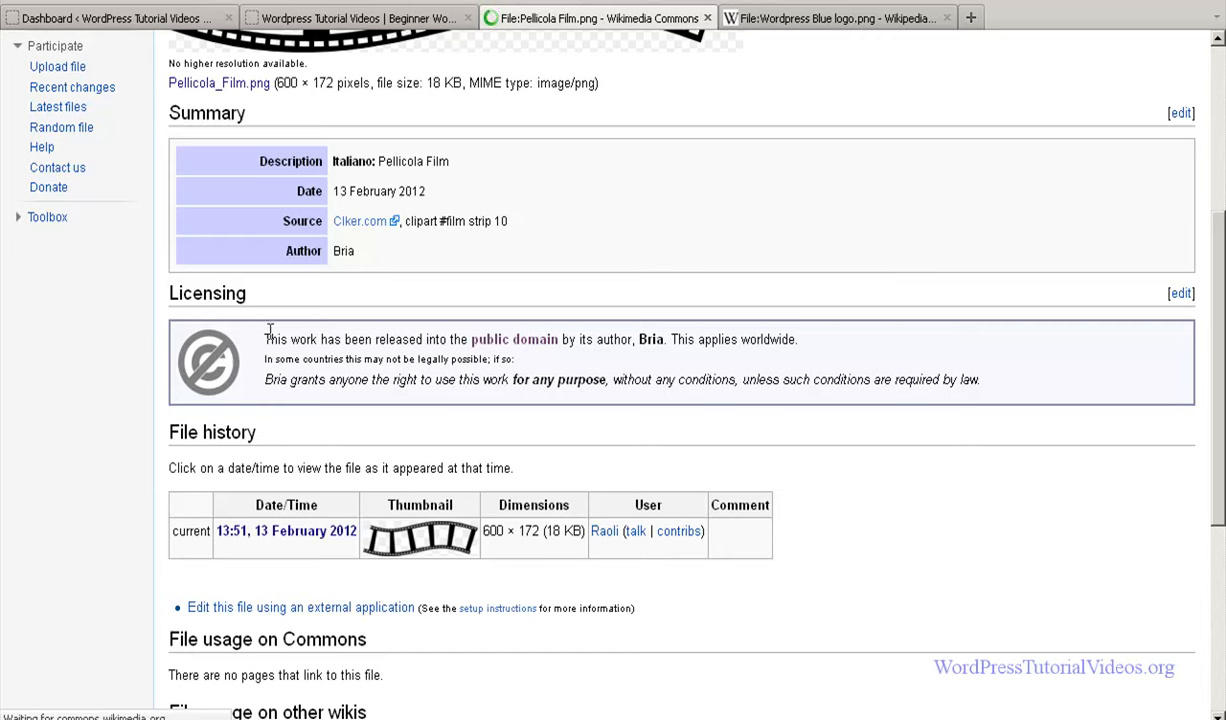
drag(266, 334, 553, 346)
click(577, 366)
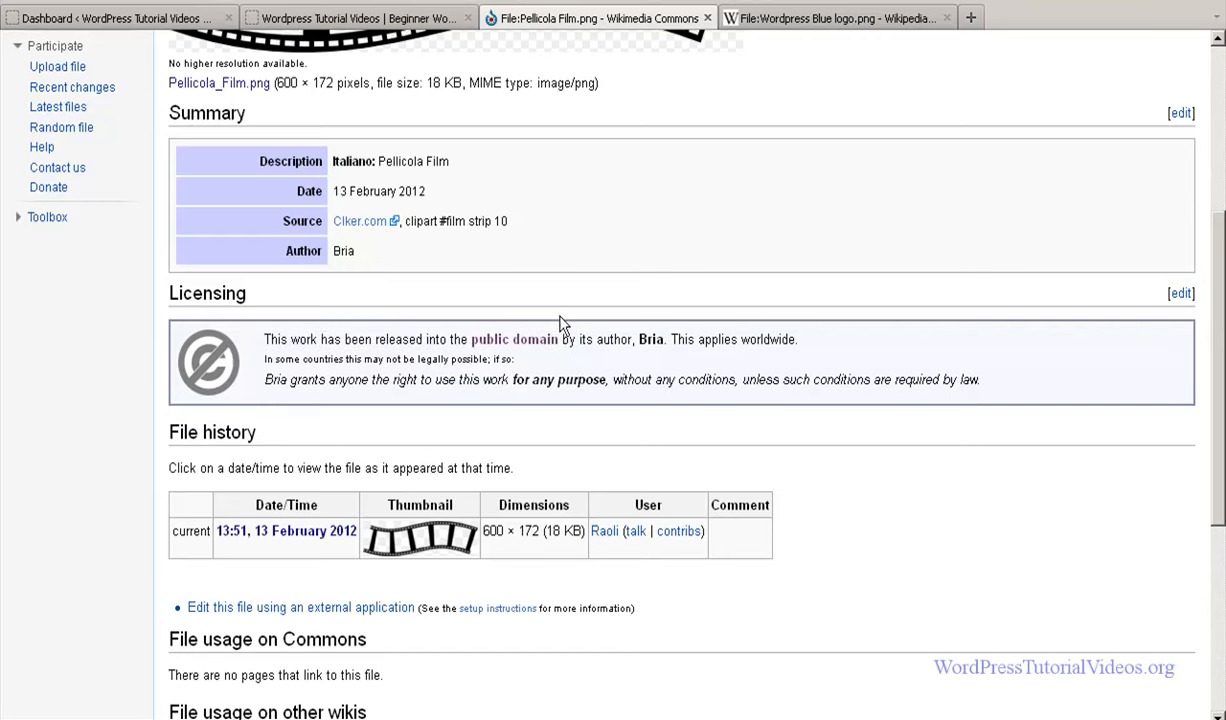
scroll(600, 340, up, 5)
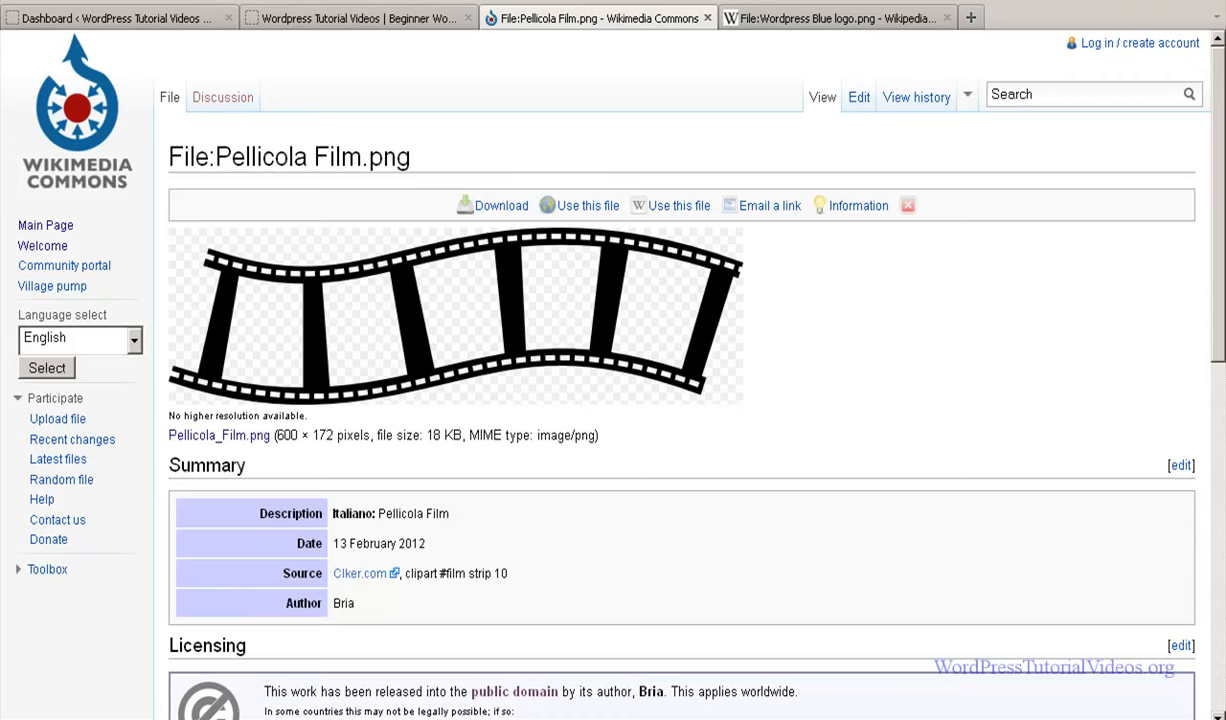
Review the saved images in the header folder inside the wordpress site folder, then return to the browser.
key(alt+Tab)
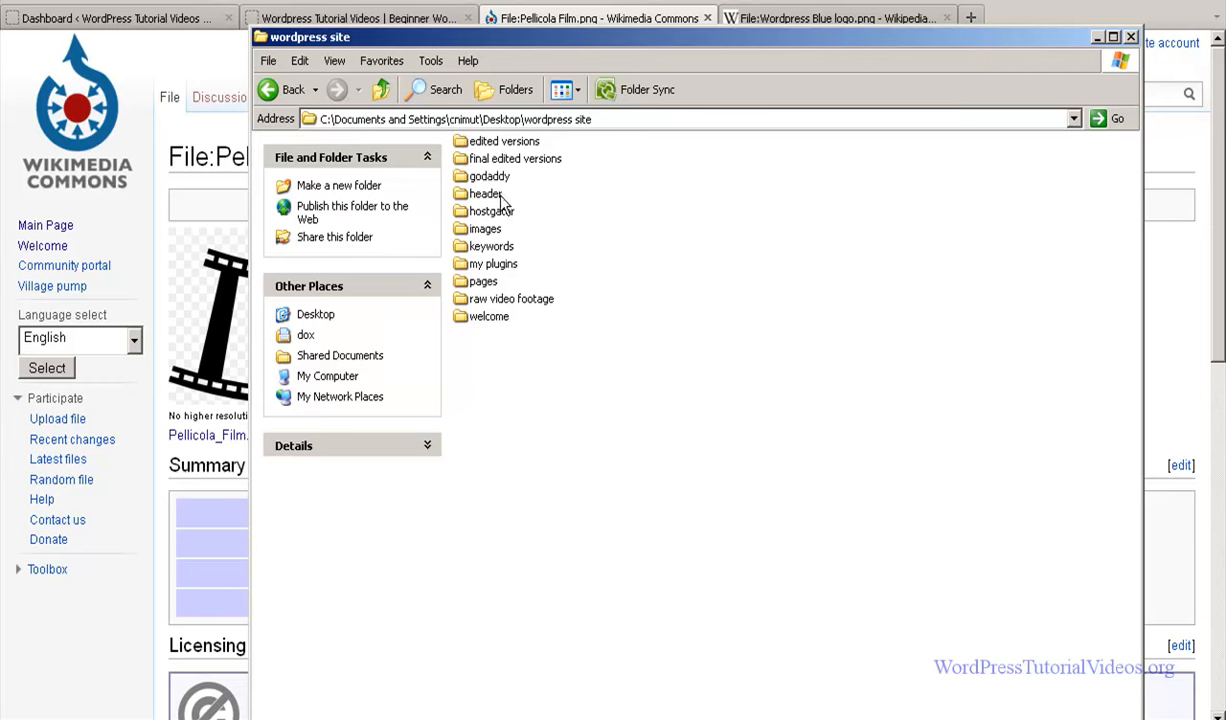
double_click(462, 195)
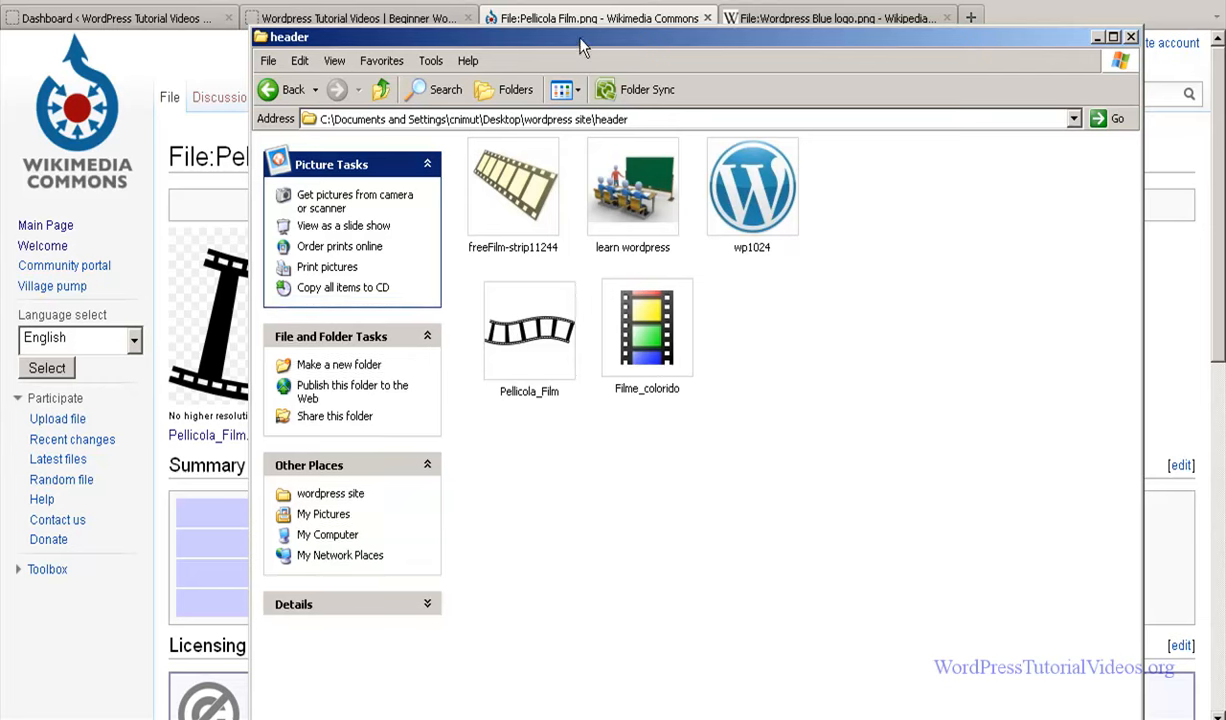
click(312, 1)
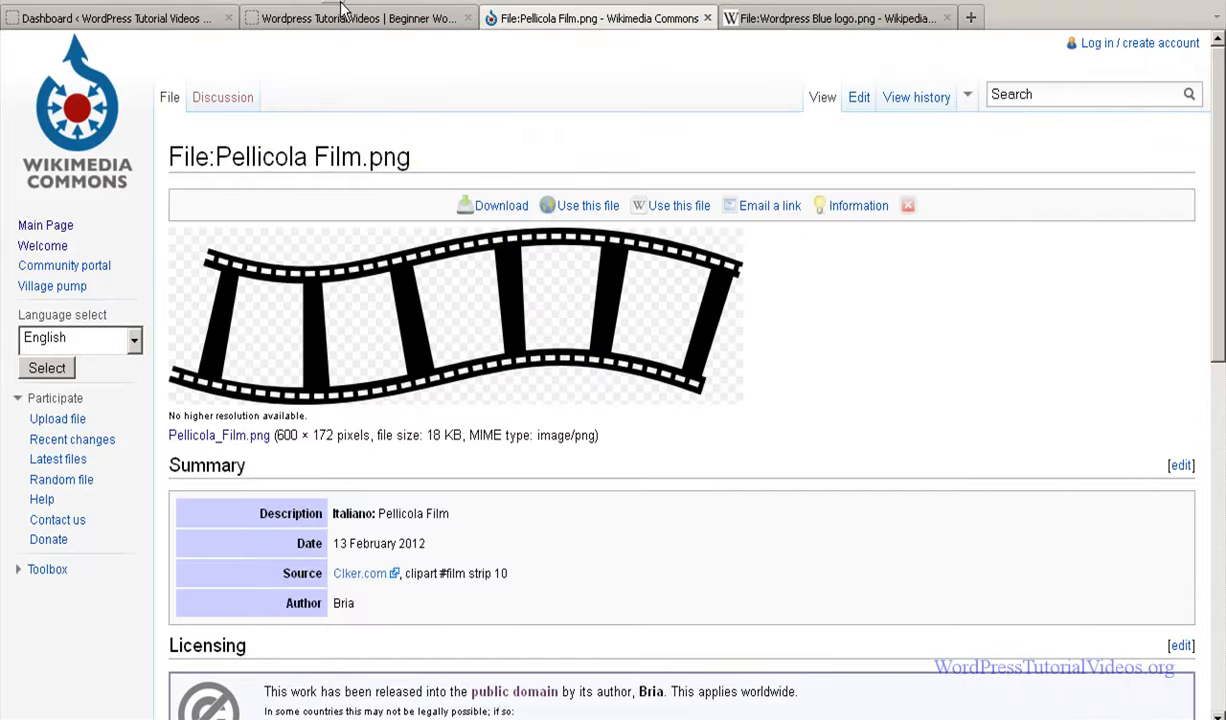
Open the theme's custom background settings in the site's WordPress dashboard.
click(363, 22)
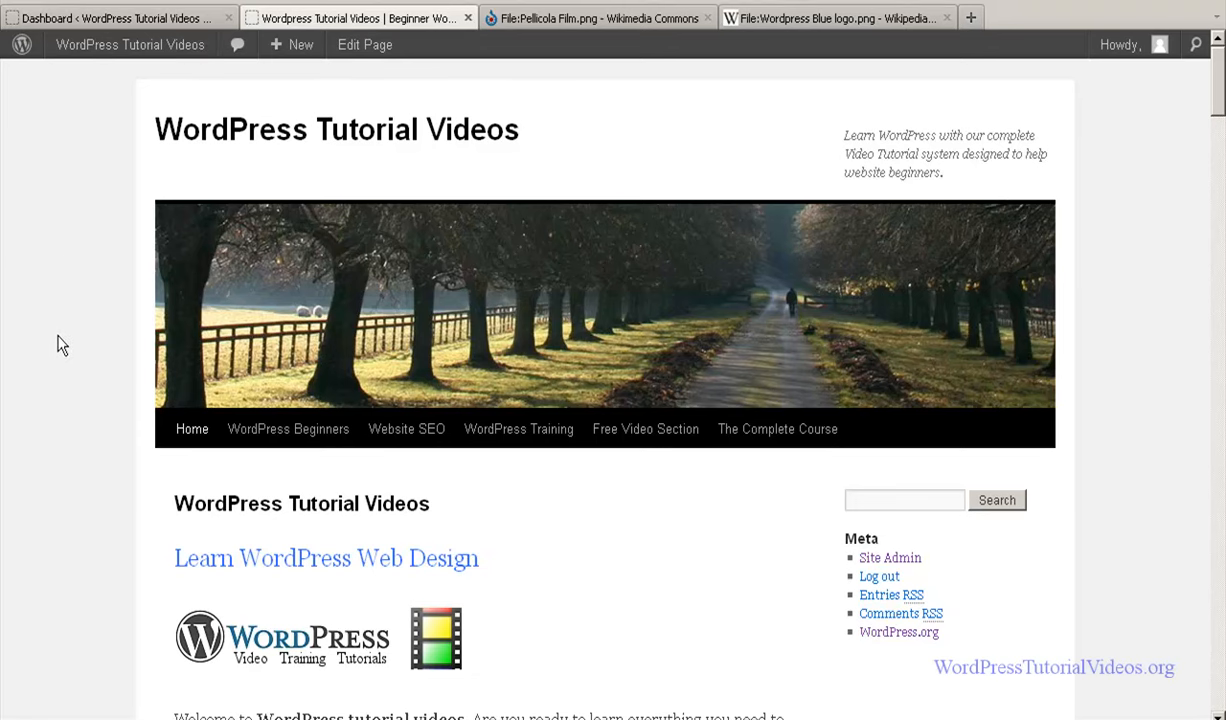
click(110, 19)
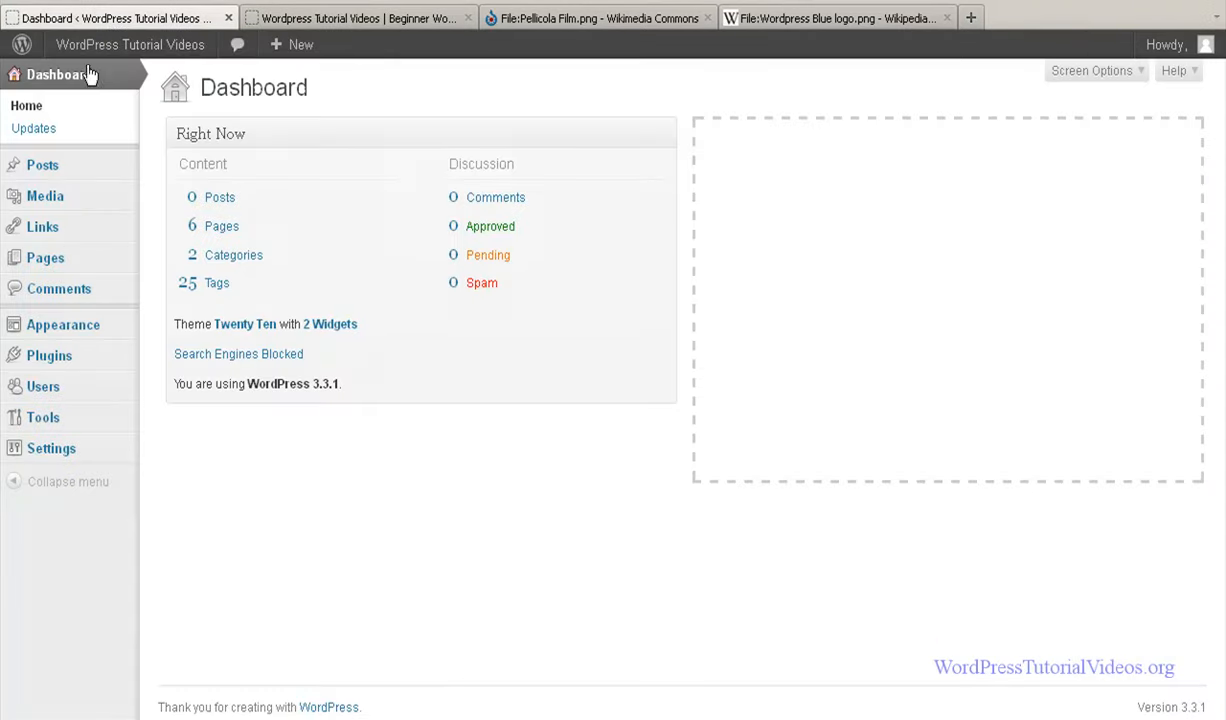
mouse_move(55, 328)
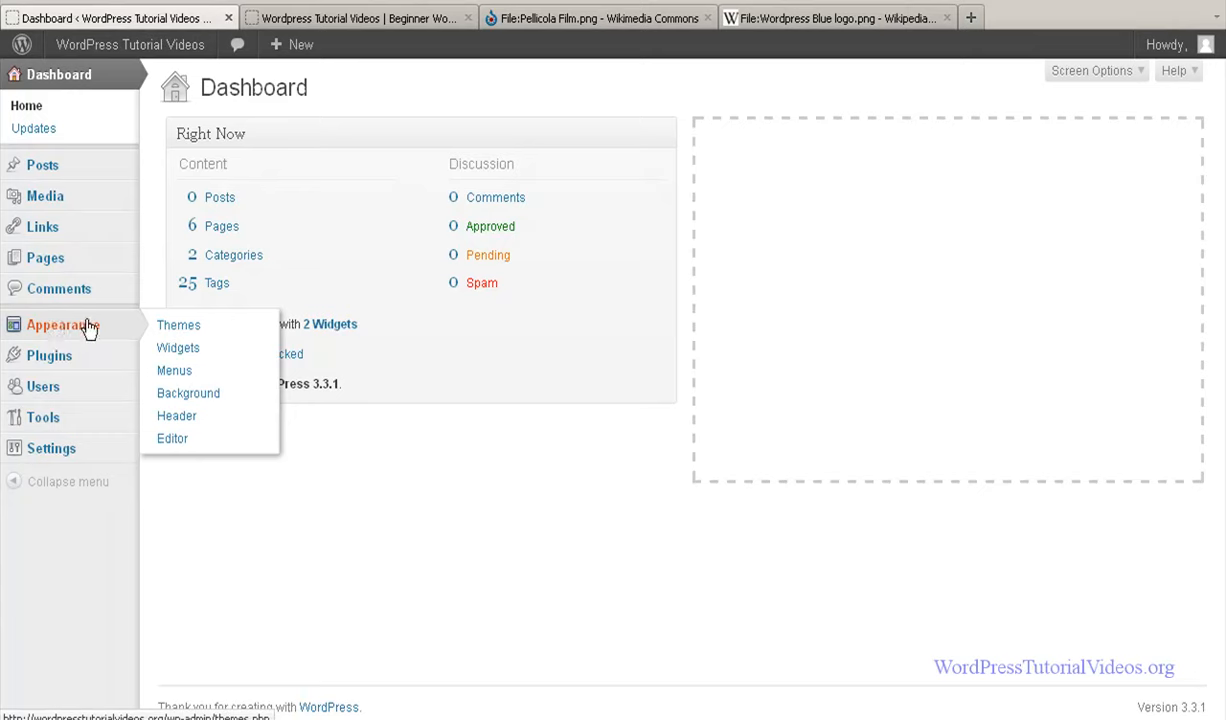
click(186, 398)
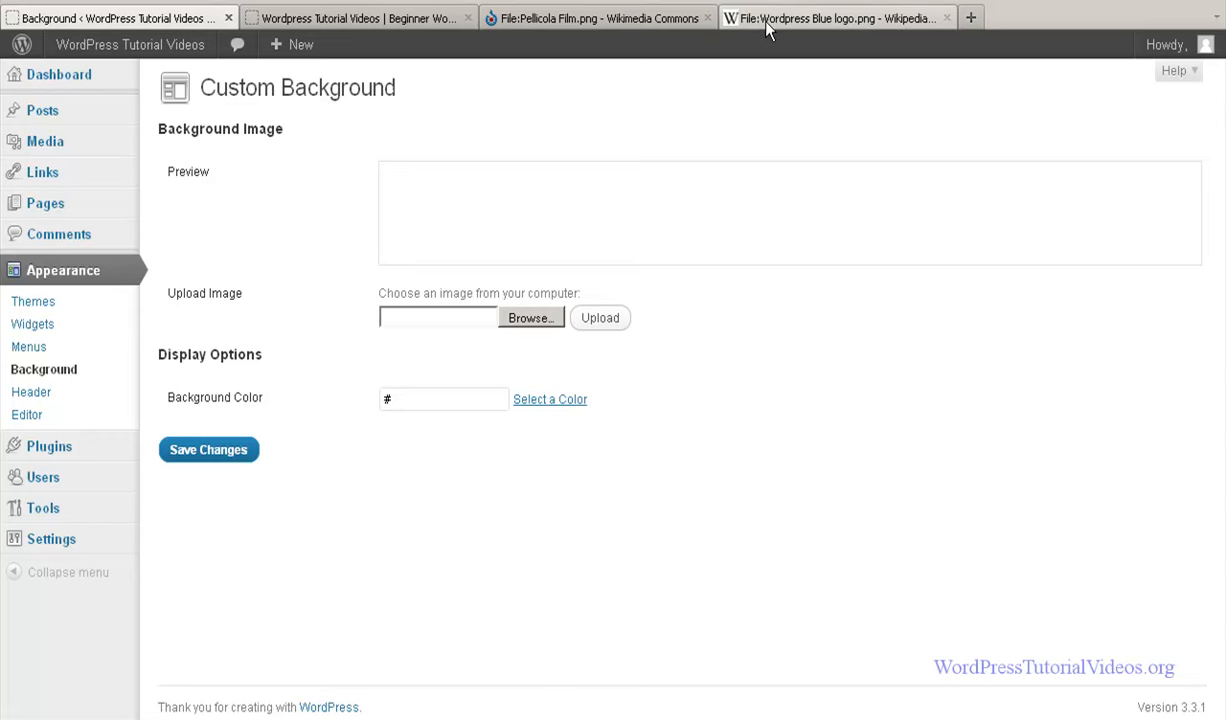
Sample the blue #2D91B4 from the WordPress logo on its Wikipedia file page with Instant Eyedropper.
click(733, 20)
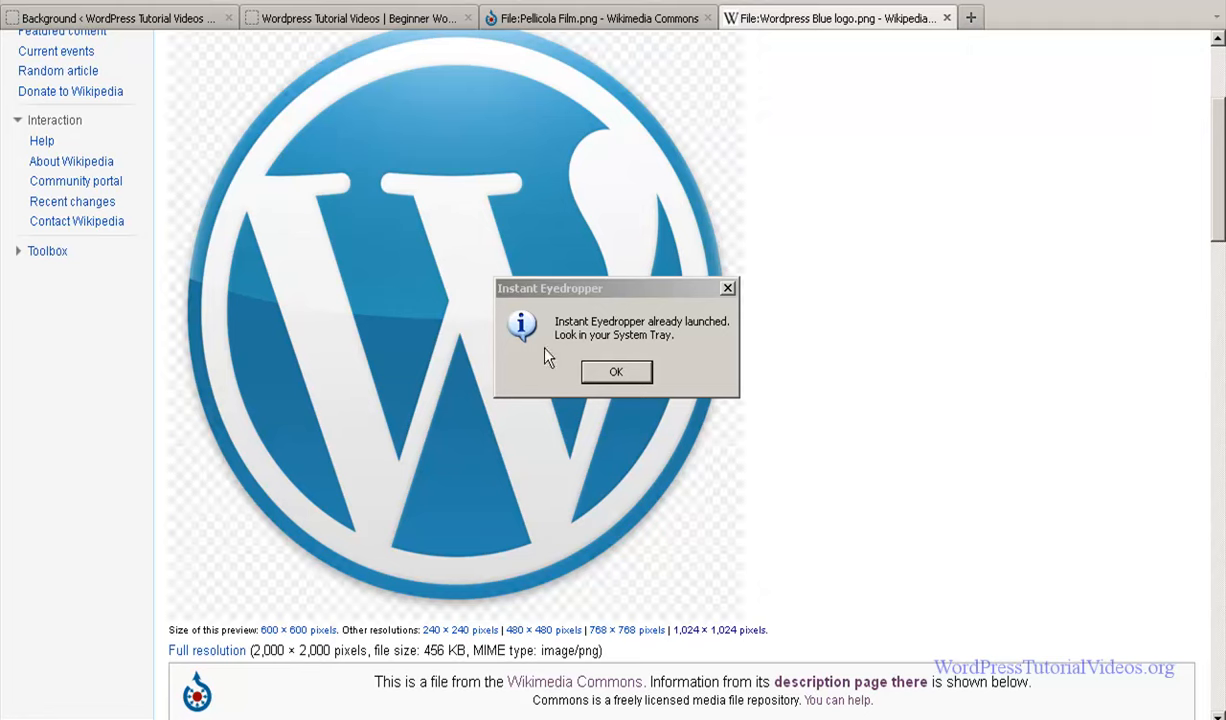
click(640, 375)
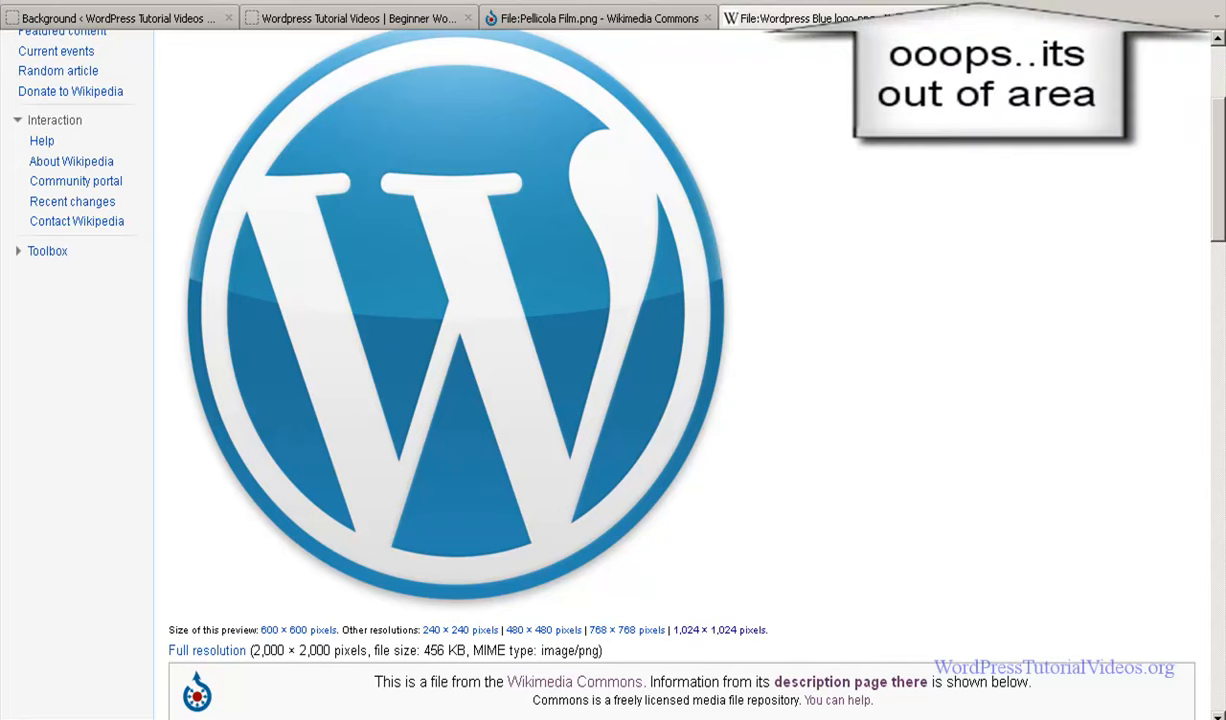
drag(1200, 60, 345, 372)
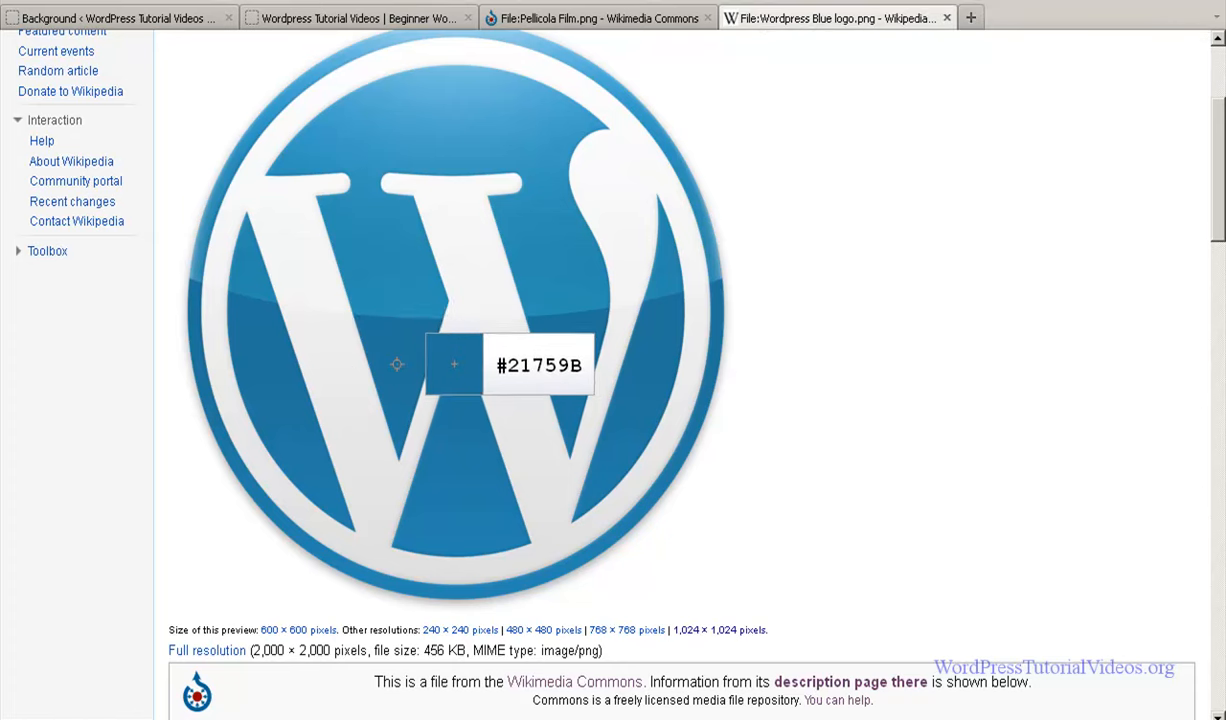
click(372, 228)
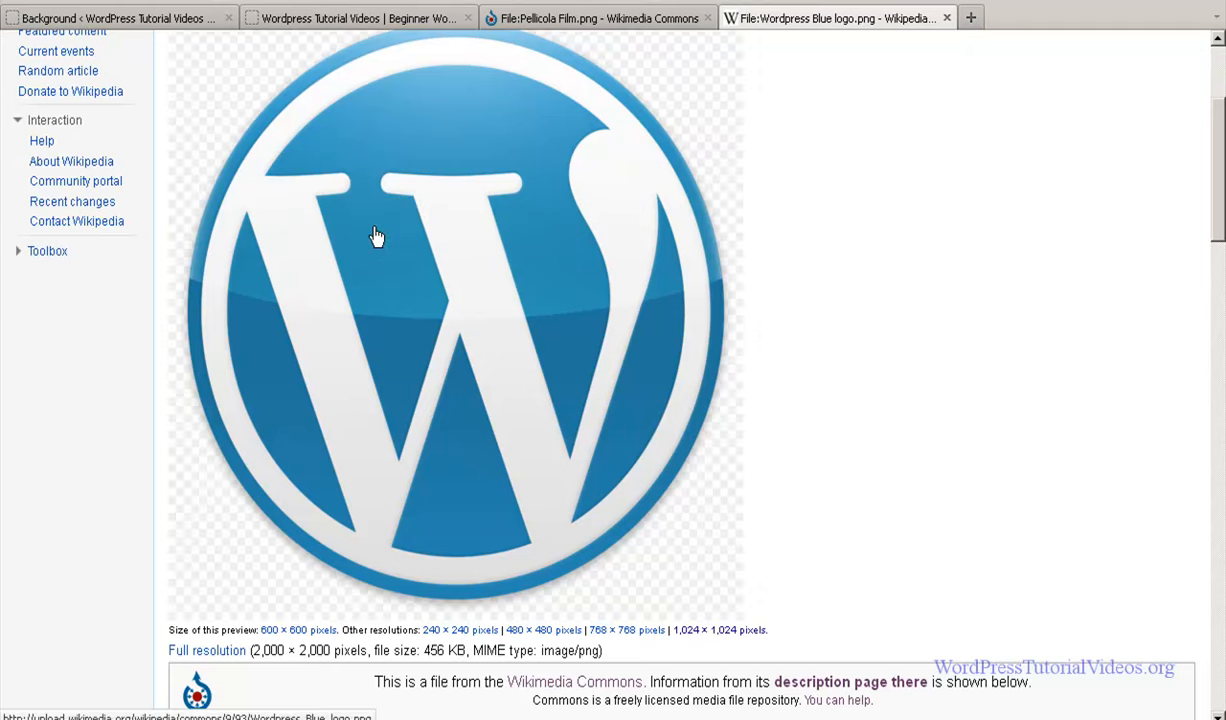
Save the sampled #2D91B4 as the site's background color and reload the homepage to check it.
click(163, 20)
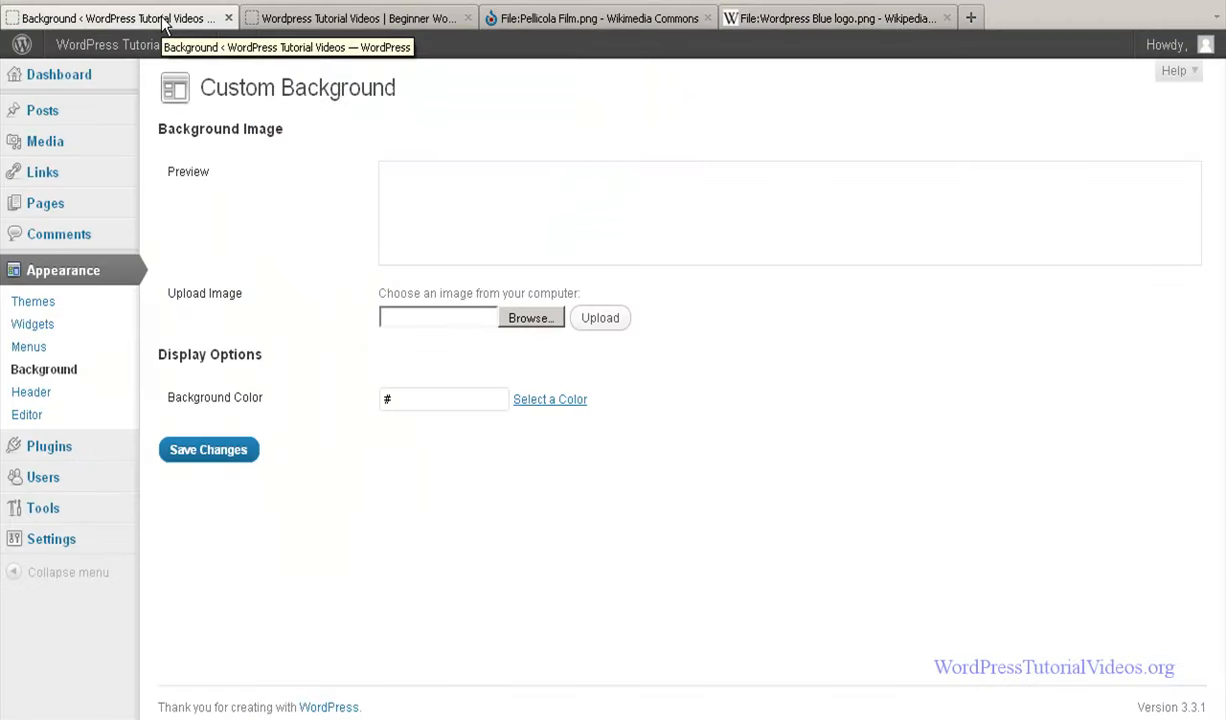
click(410, 399)
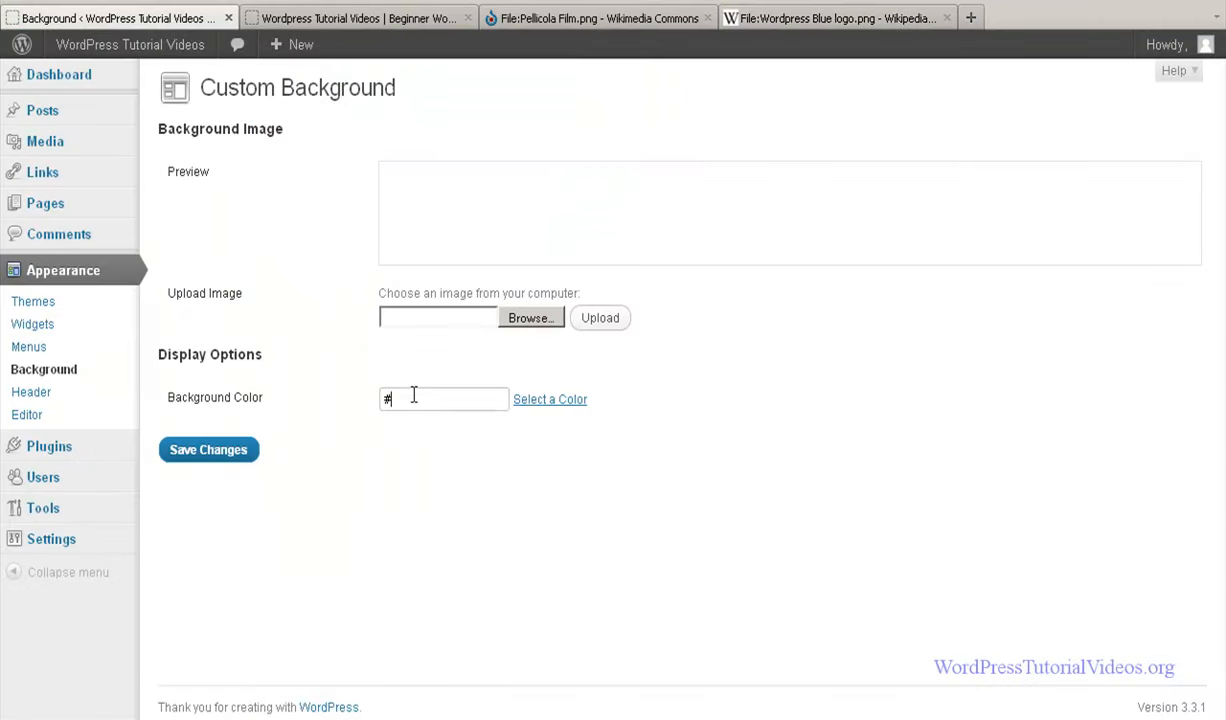
right_click(417, 400)
click(452, 477)
drag(392, 400, 384, 400)
key(BackSpace)
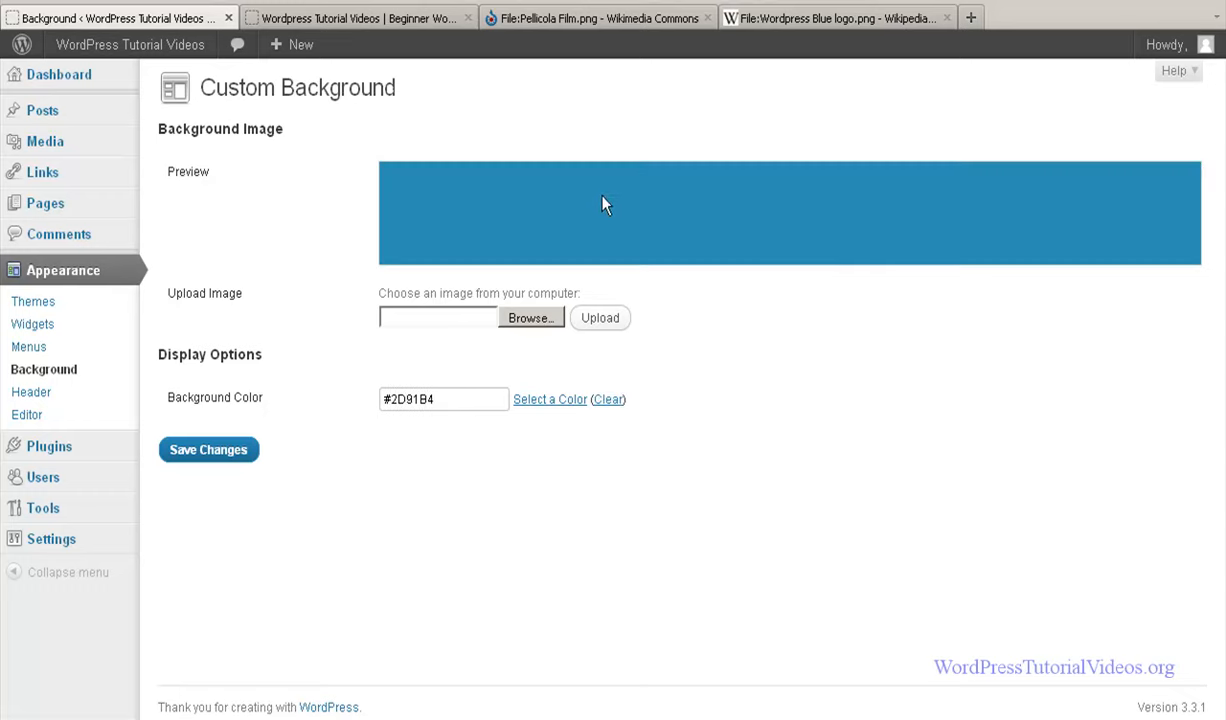
click(217, 447)
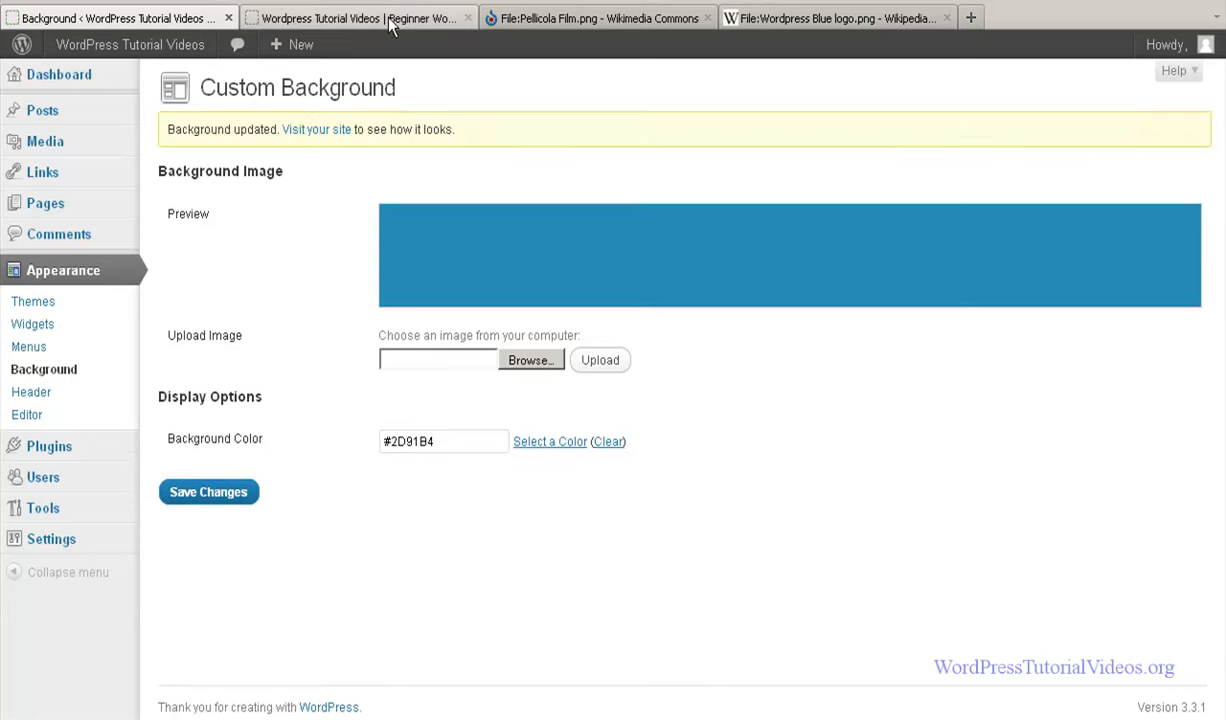
click(390, 22)
key(F5)
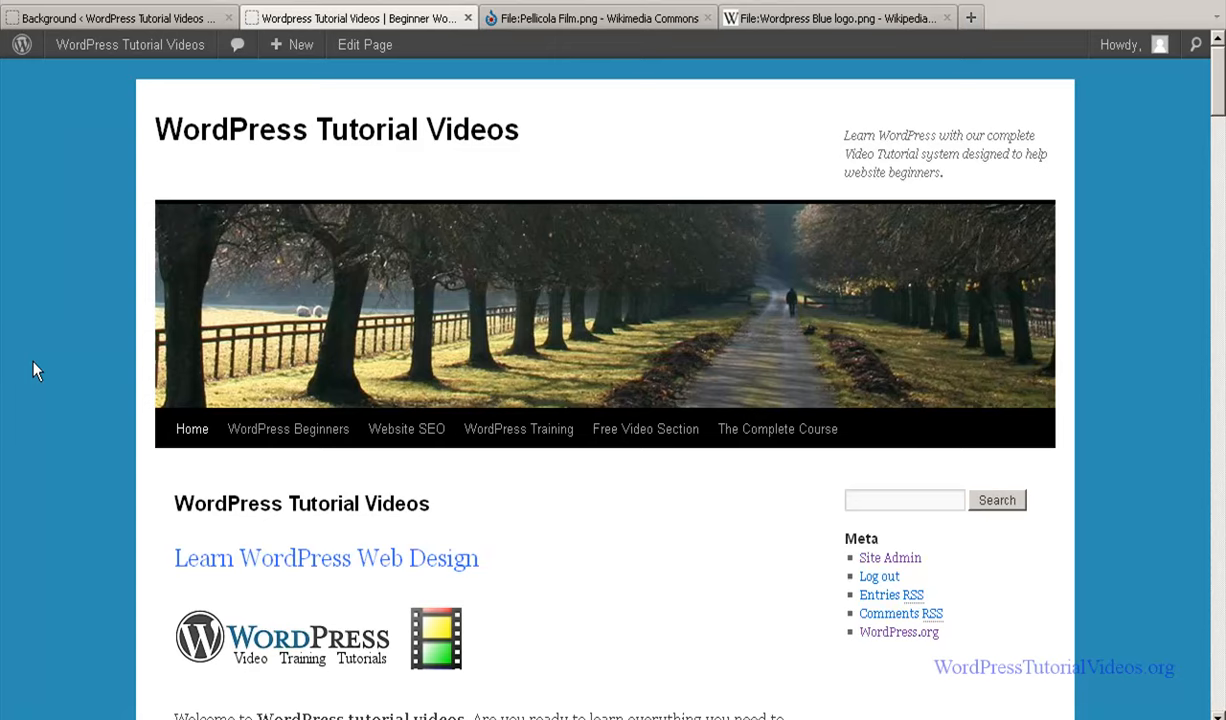
Sample the lighter blue #64B6D9 from the upper part of the WordPress logo with Instant Eyedropper.
click(756, 19)
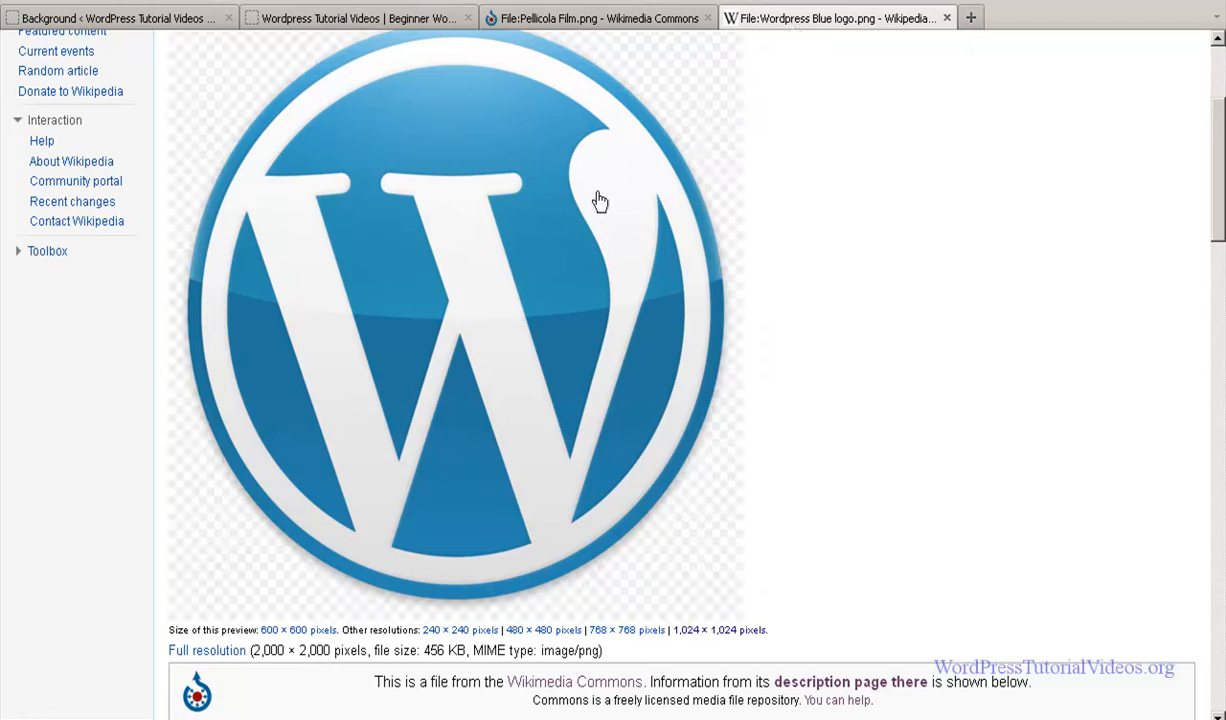
click(528, 175)
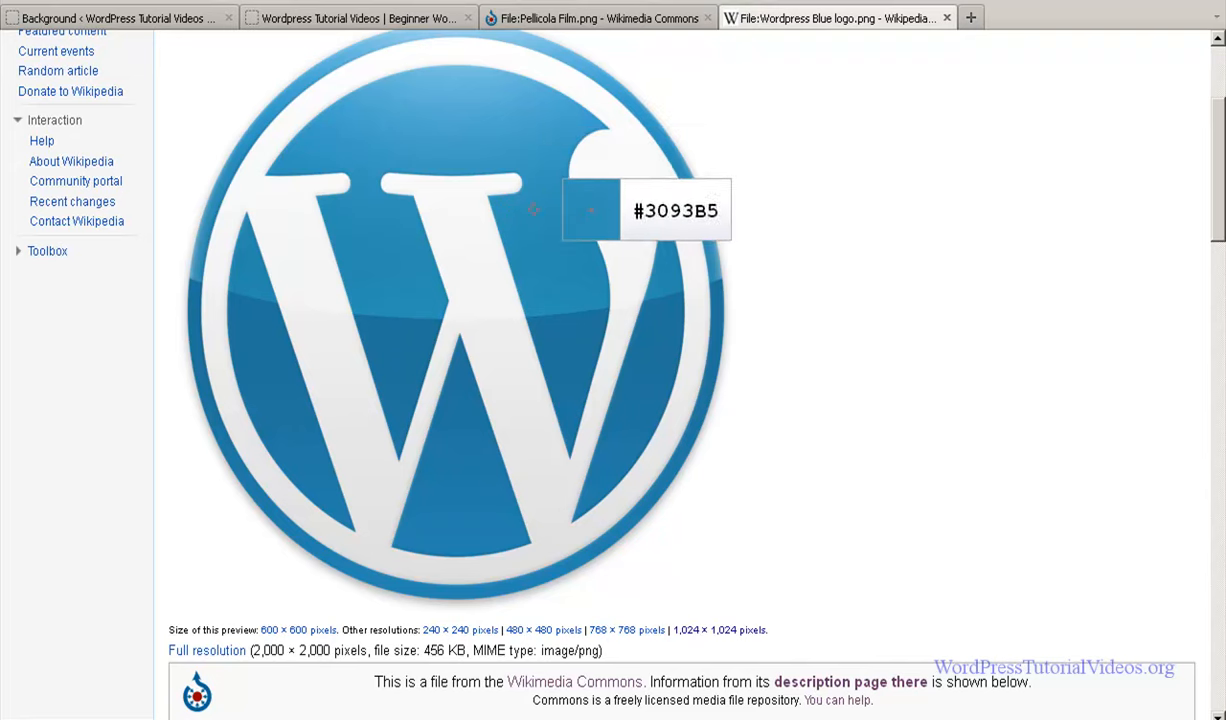
click(454, 104)
Replace the site's background color with #64B6D9, save it, and reload the homepage to check it.
click(63, 17)
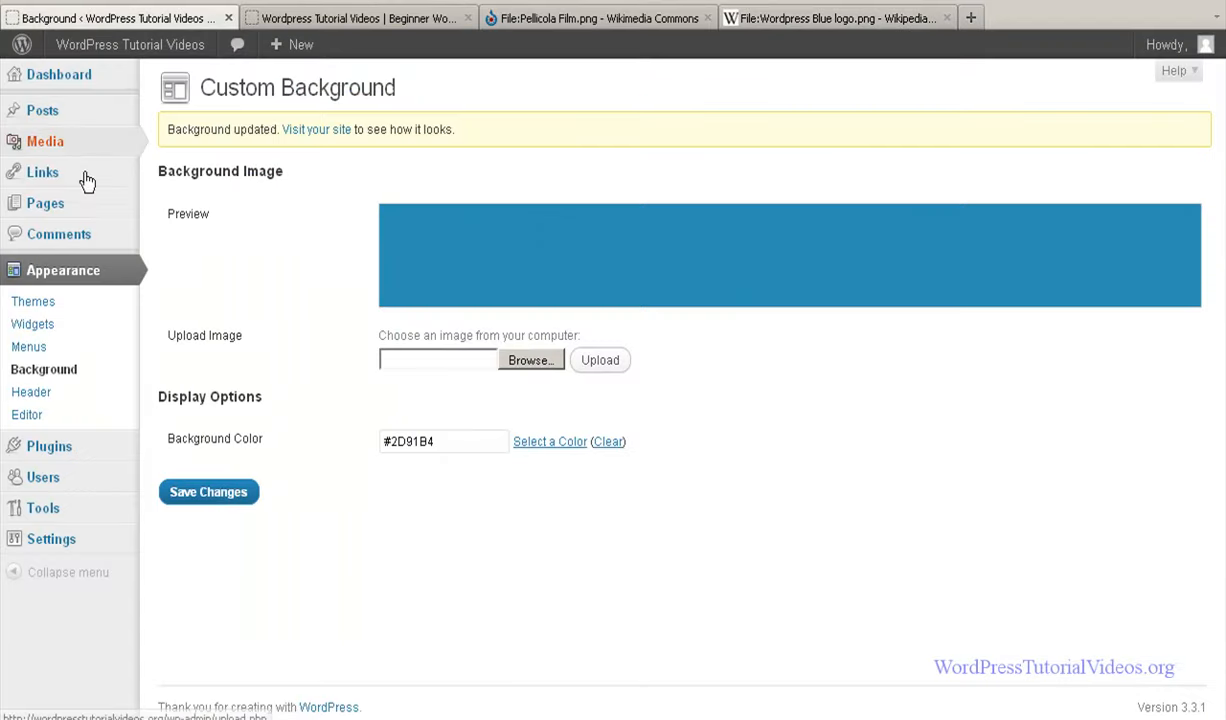
drag(436, 441, 380, 440)
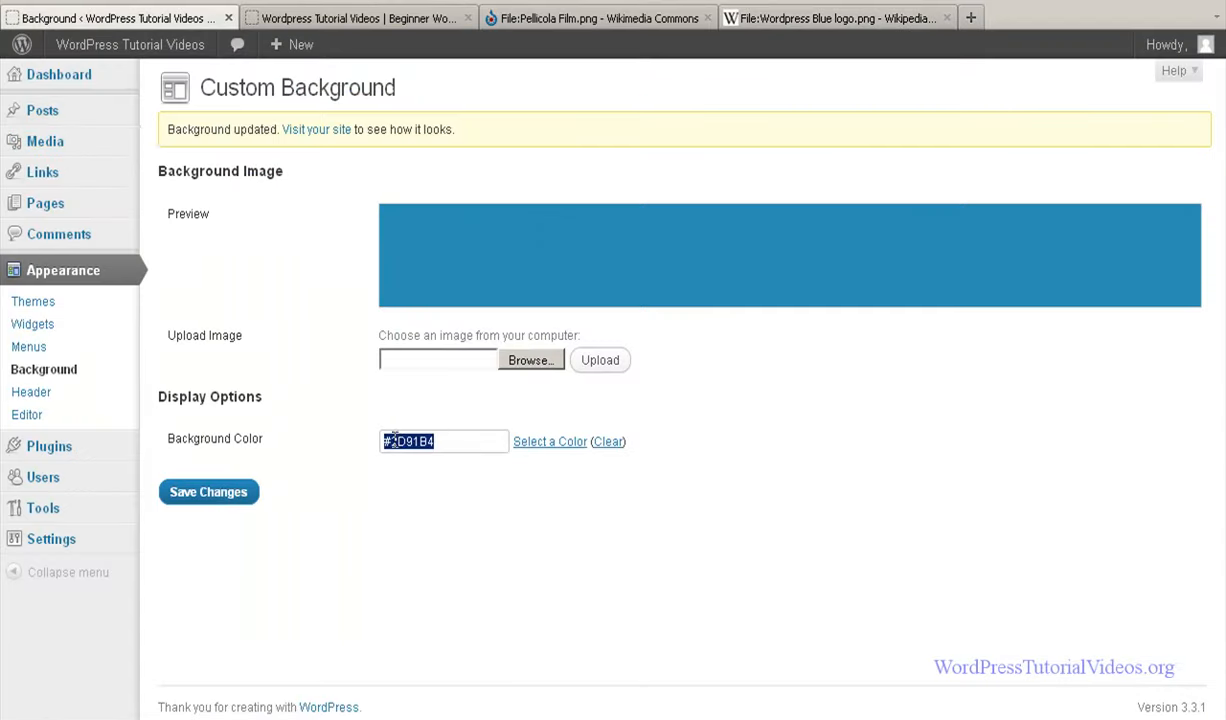
right_click(401, 446)
click(432, 519)
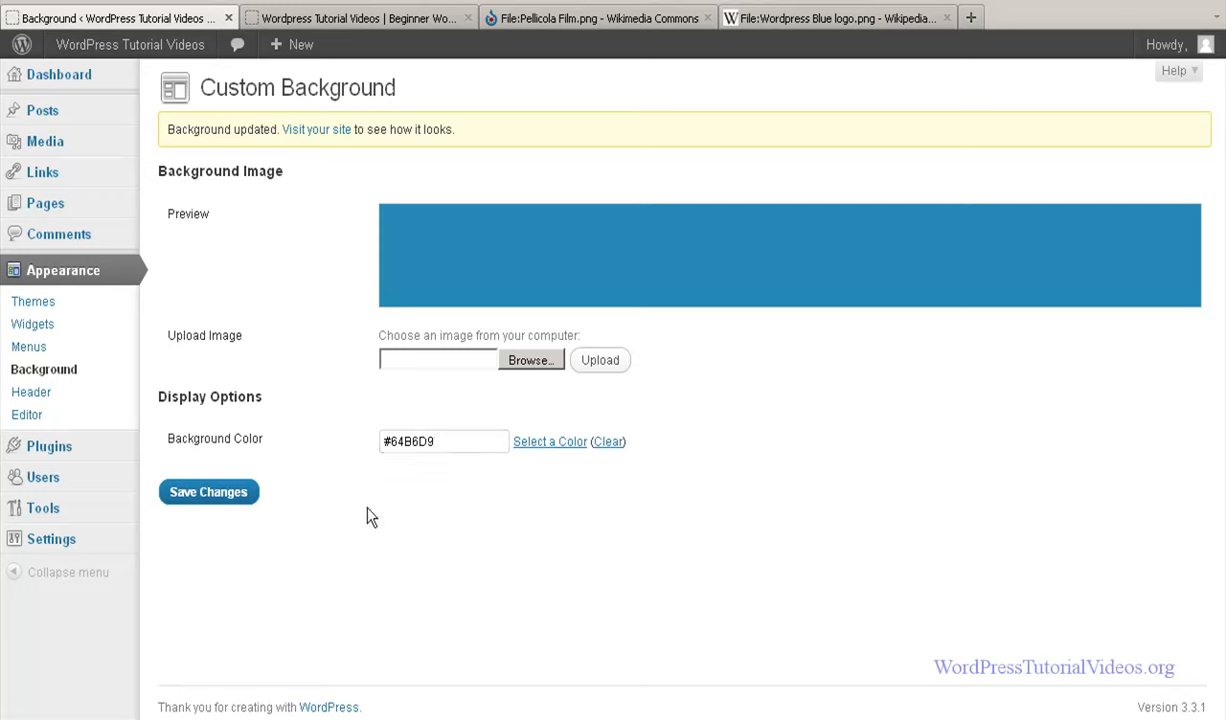
click(230, 496)
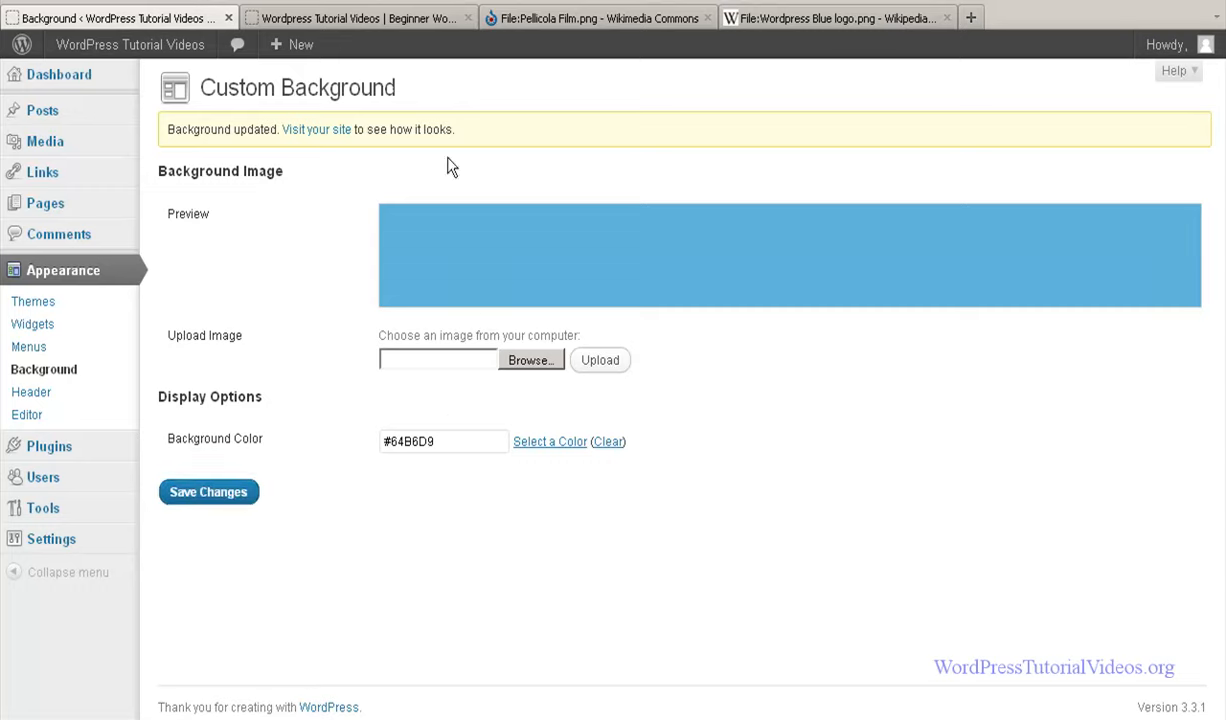
click(402, 22)
key(F5)
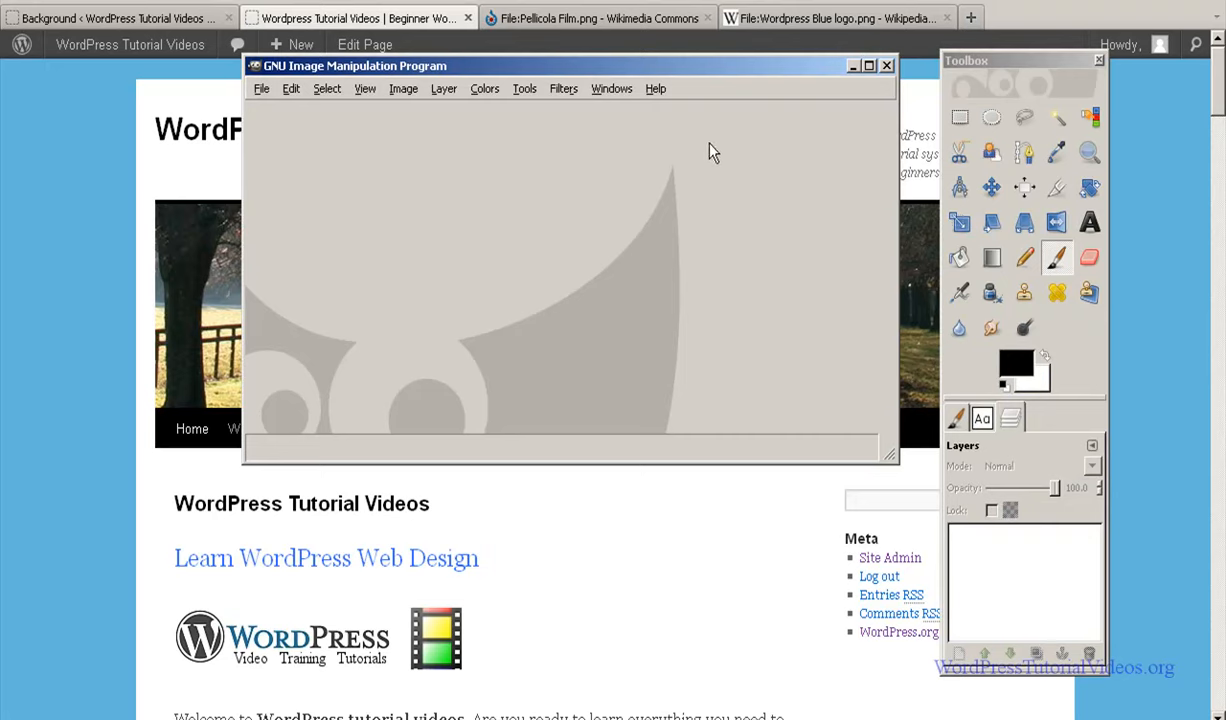
mouse_move(665, 68)
mouse_down()
mouse_move(657, 81)
mouse_move(664, 70)
mouse_up()
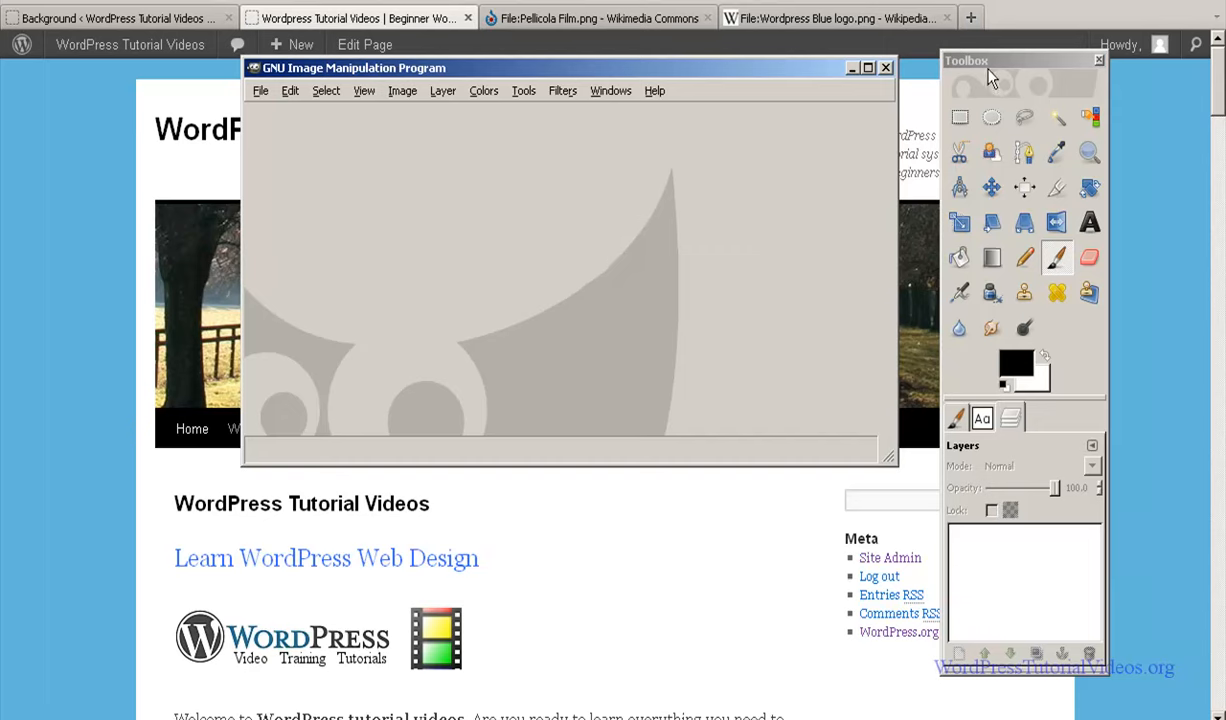
drag(997, 62, 987, 68)
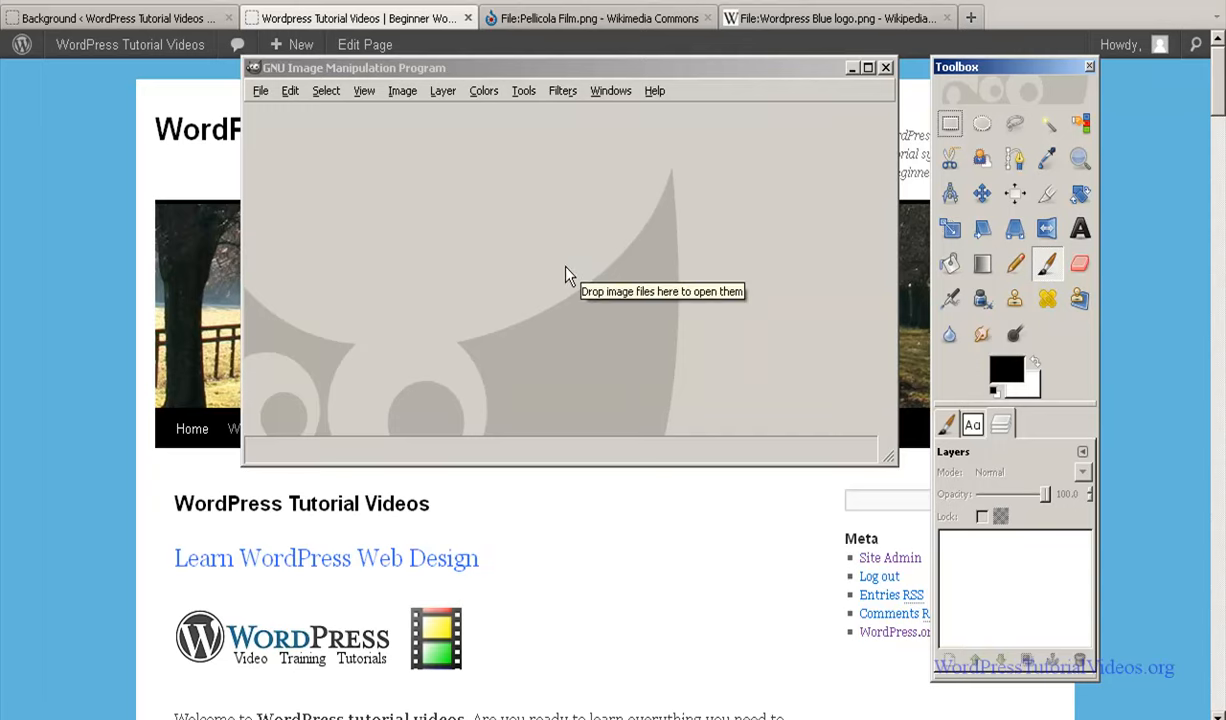
Open the site's Custom Header settings and look up the exact pixel size for uploaded header images.
click(140, 18)
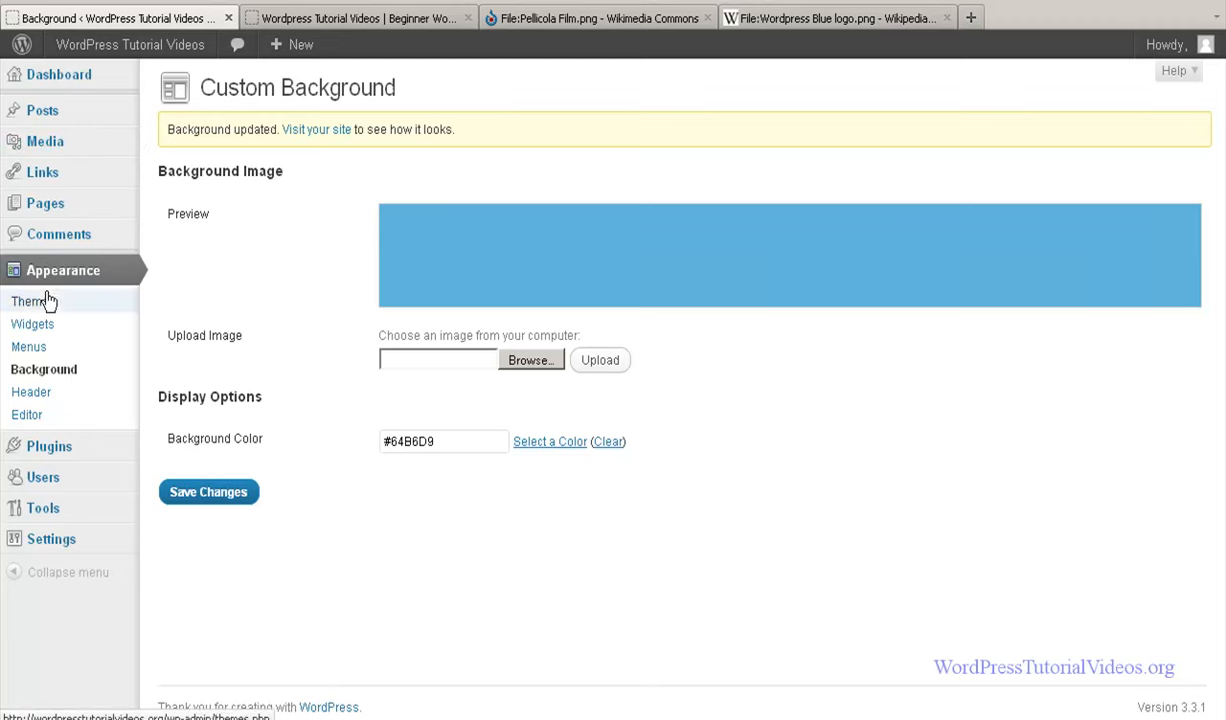
click(30, 396)
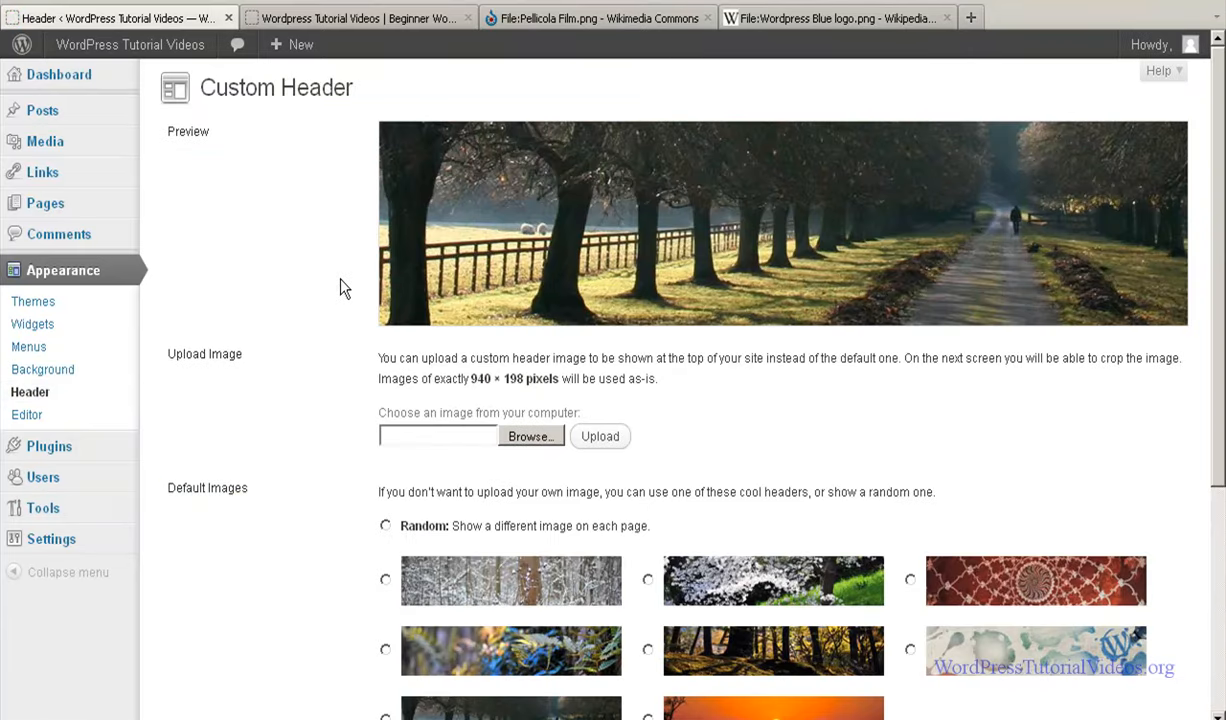
scroll(340, 288, down, 2)
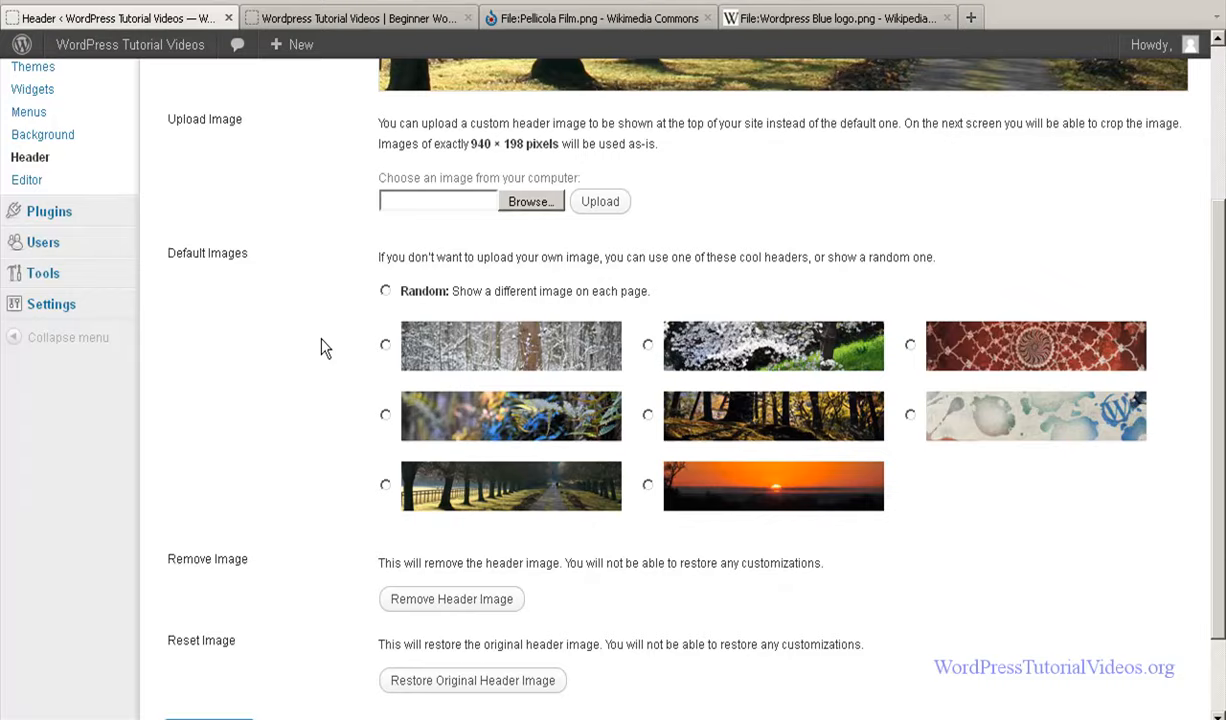
scroll(322, 346, up, 1)
scroll(322, 346, up, 1)
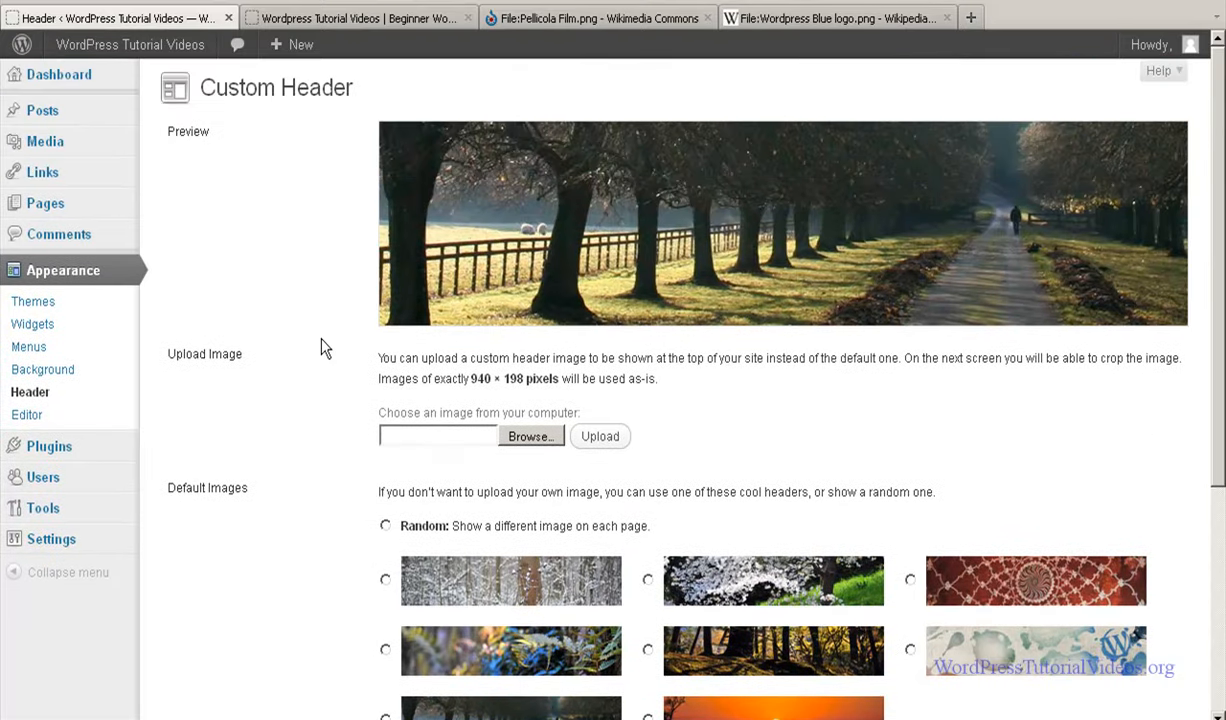
drag(470, 379, 523, 380)
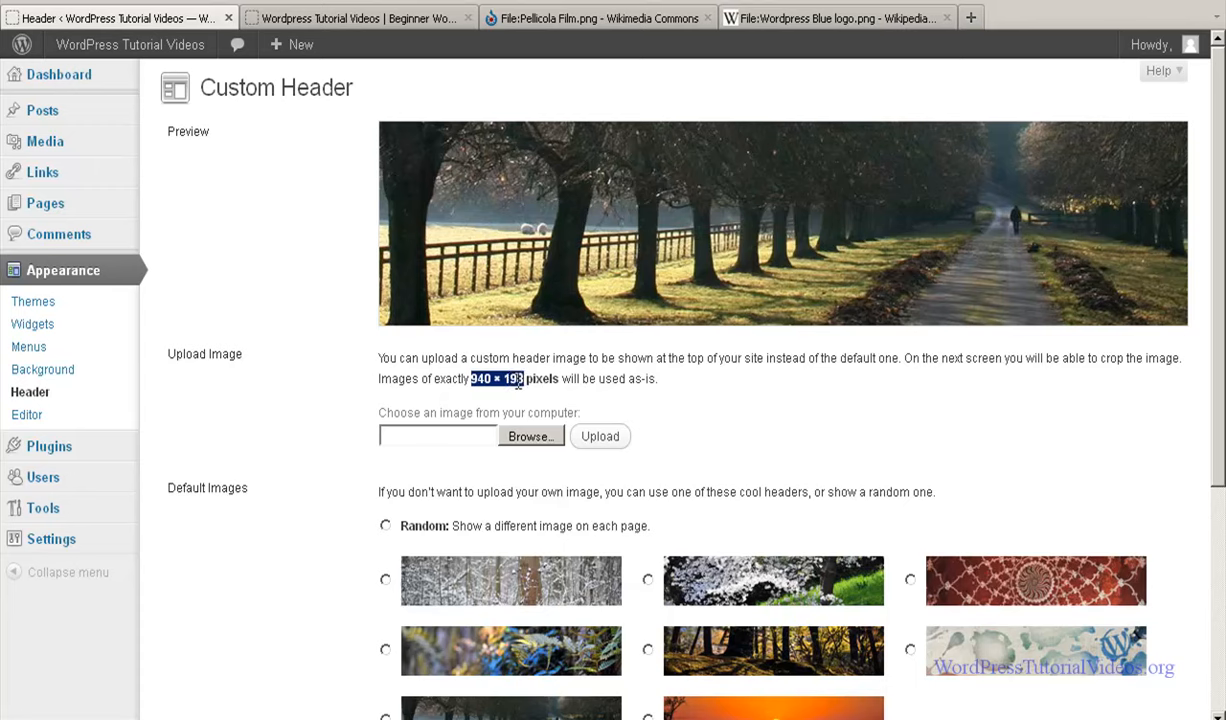
Switch to GIMP and create a new image 940 pixels wide and 198 pixels high.
key(alt+Tab)
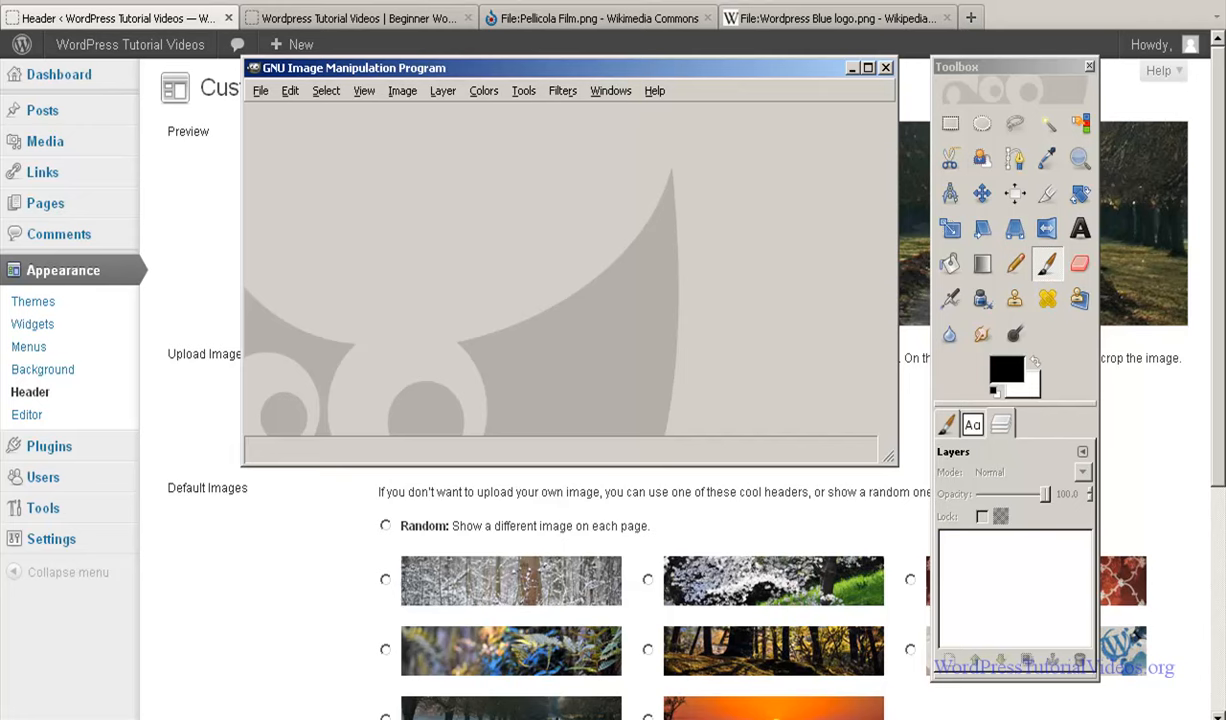
click(260, 92)
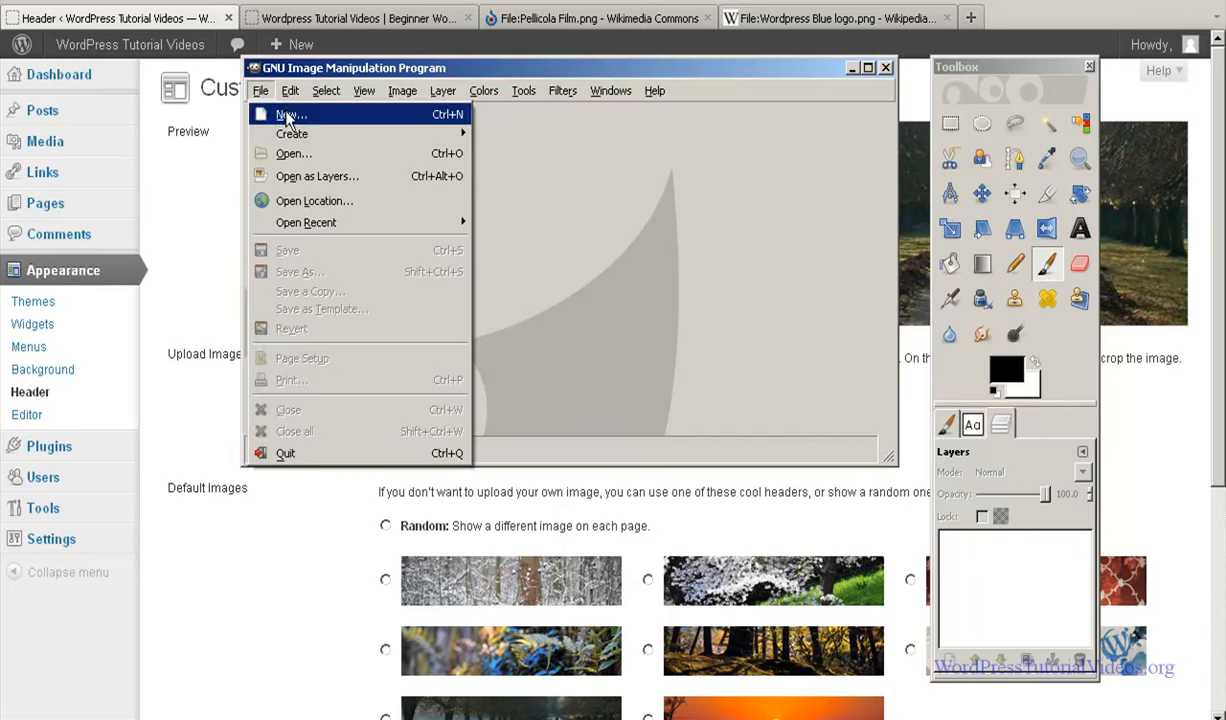
click(278, 114)
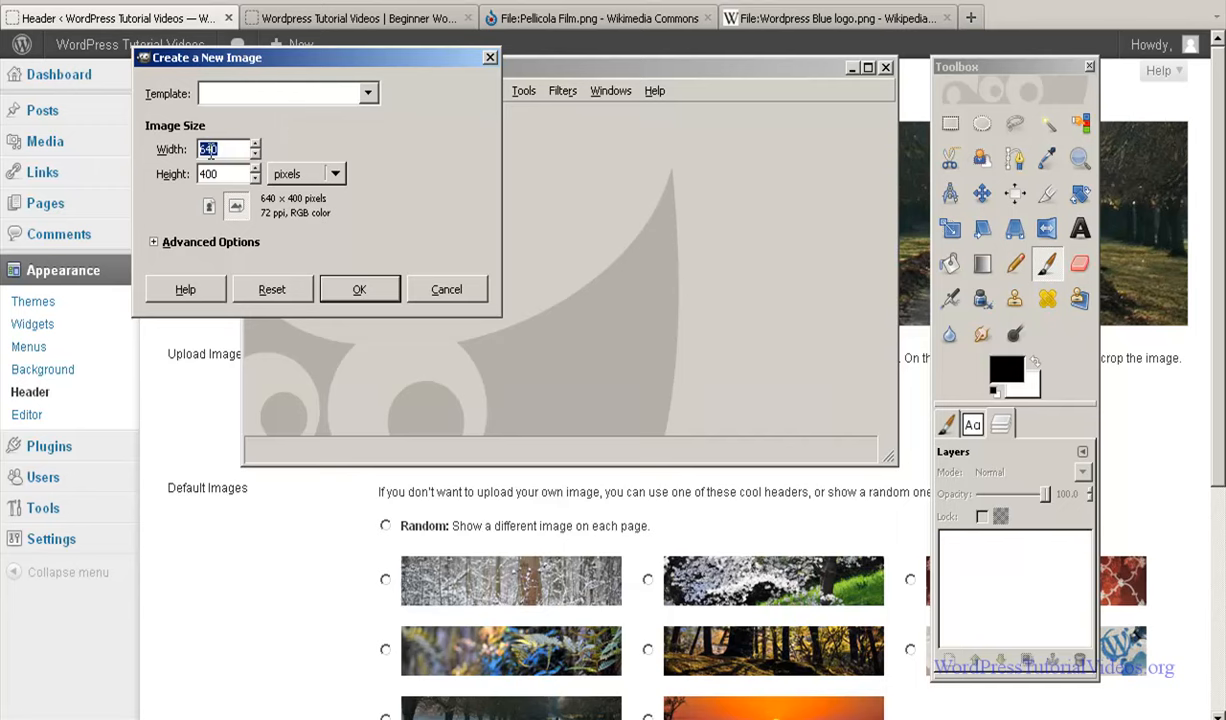
text(94)
key(Tab)
text(1)
click(238, 149)
click(360, 292)
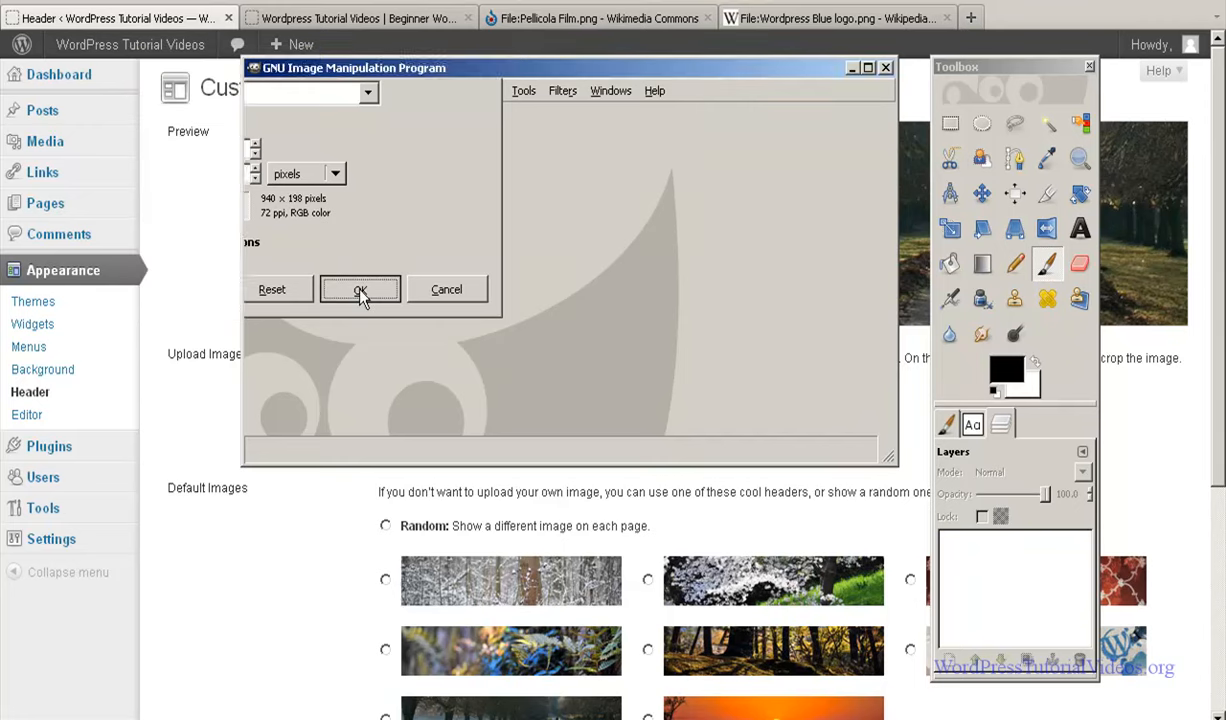
Arrange the new image window and the Toolbox side by side so the full canvas is visible.
drag(522, 68, 419, 55)
drag(1016, 72, 1126, 56)
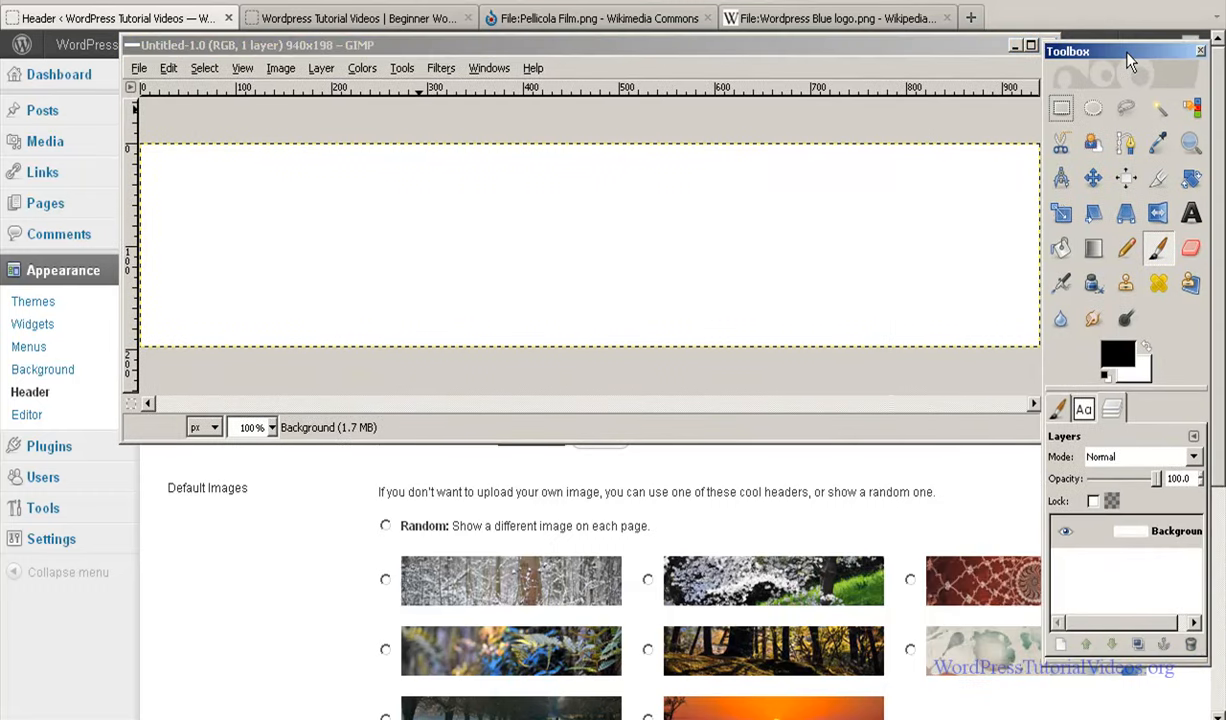
drag(877, 51, 922, 62)
drag(1050, 52, 1020, 52)
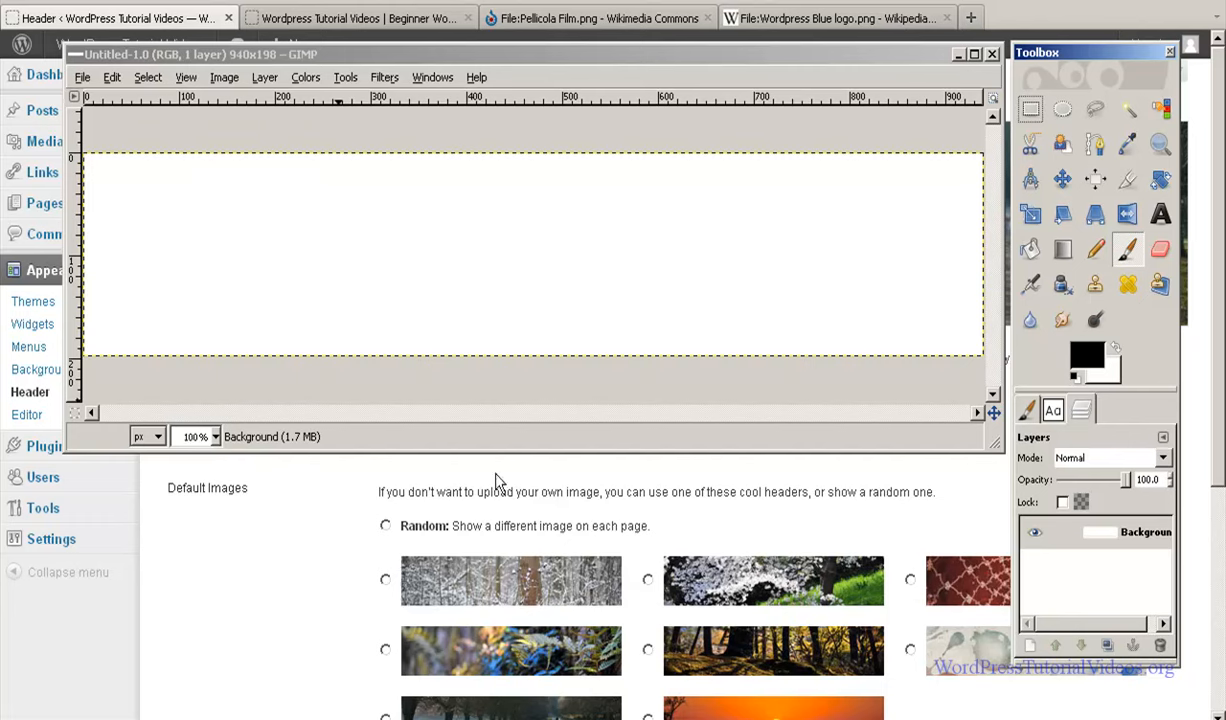
click(950, 418)
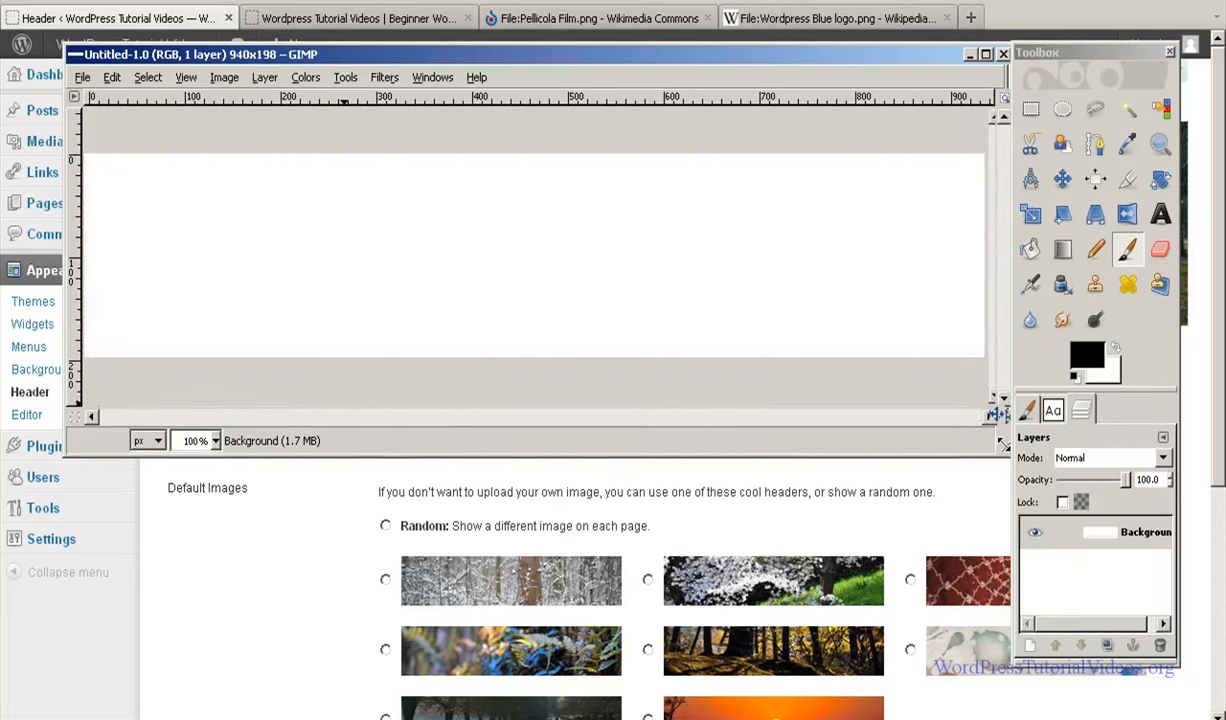
drag(682, 54, 662, 46)
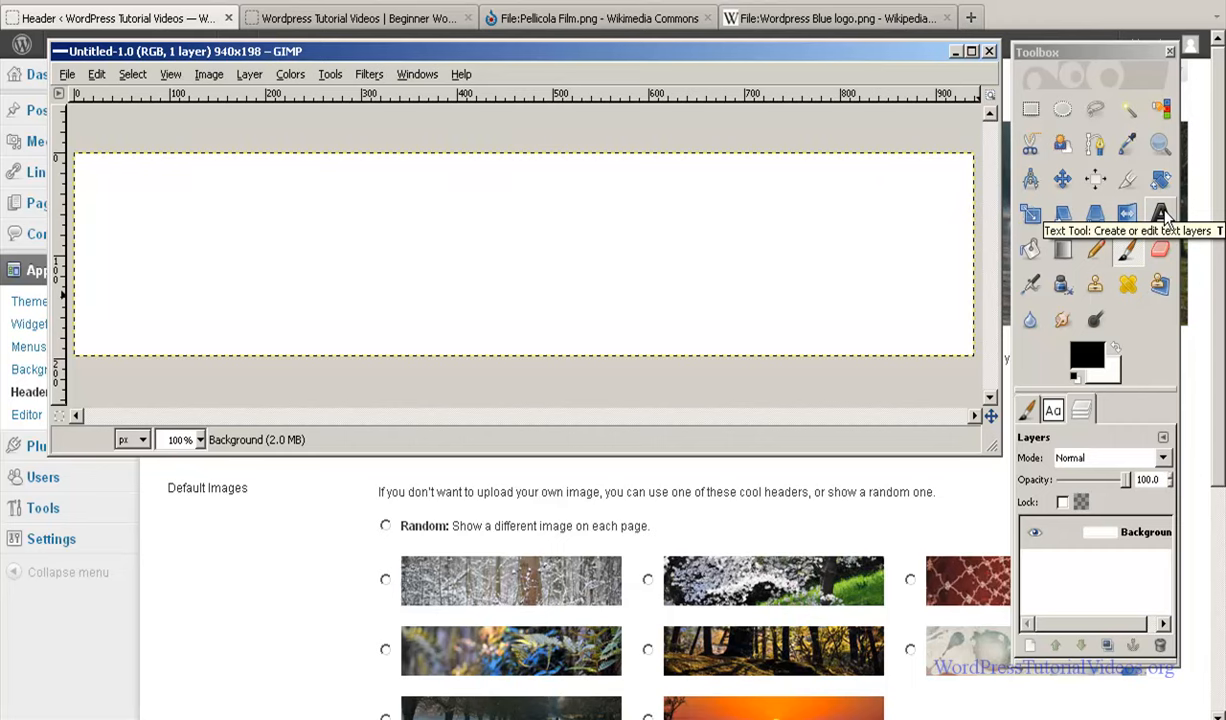
Add the text "WordPress Training Videos" left of centre on the blank canvas with the Text tool and compare it with the homepage header.
click(1164, 219)
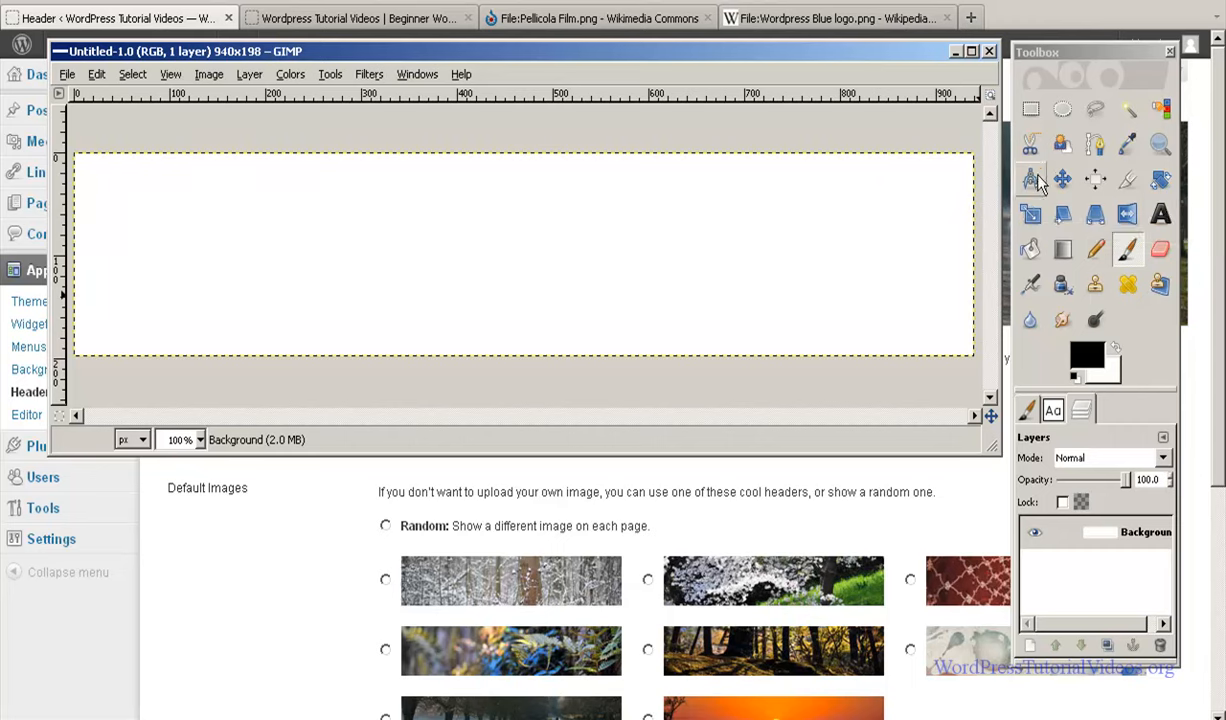
click(1160, 219)
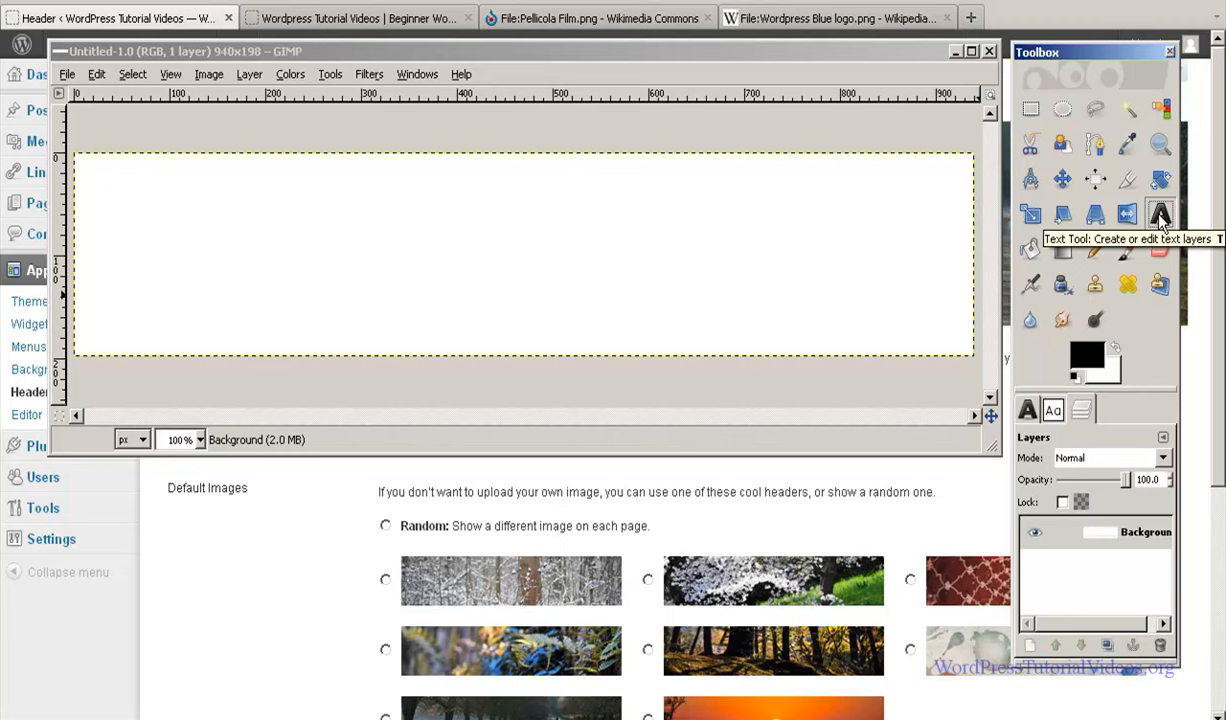
click(1160, 216)
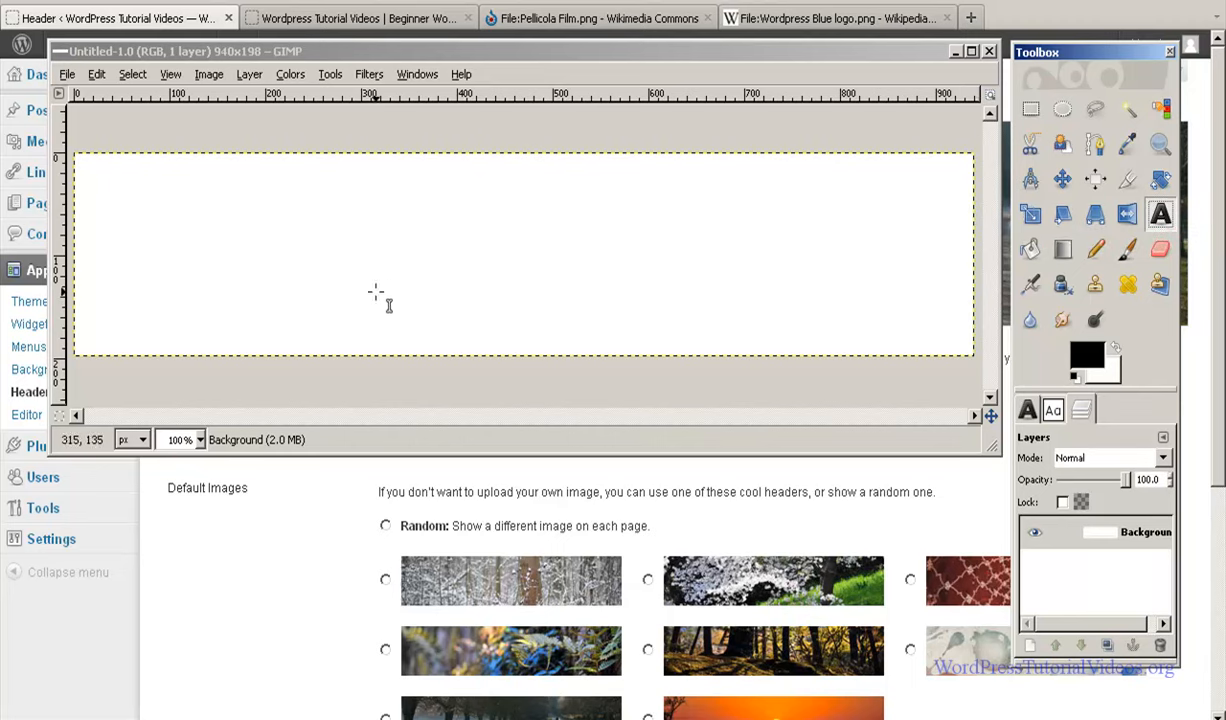
click(322, 238)
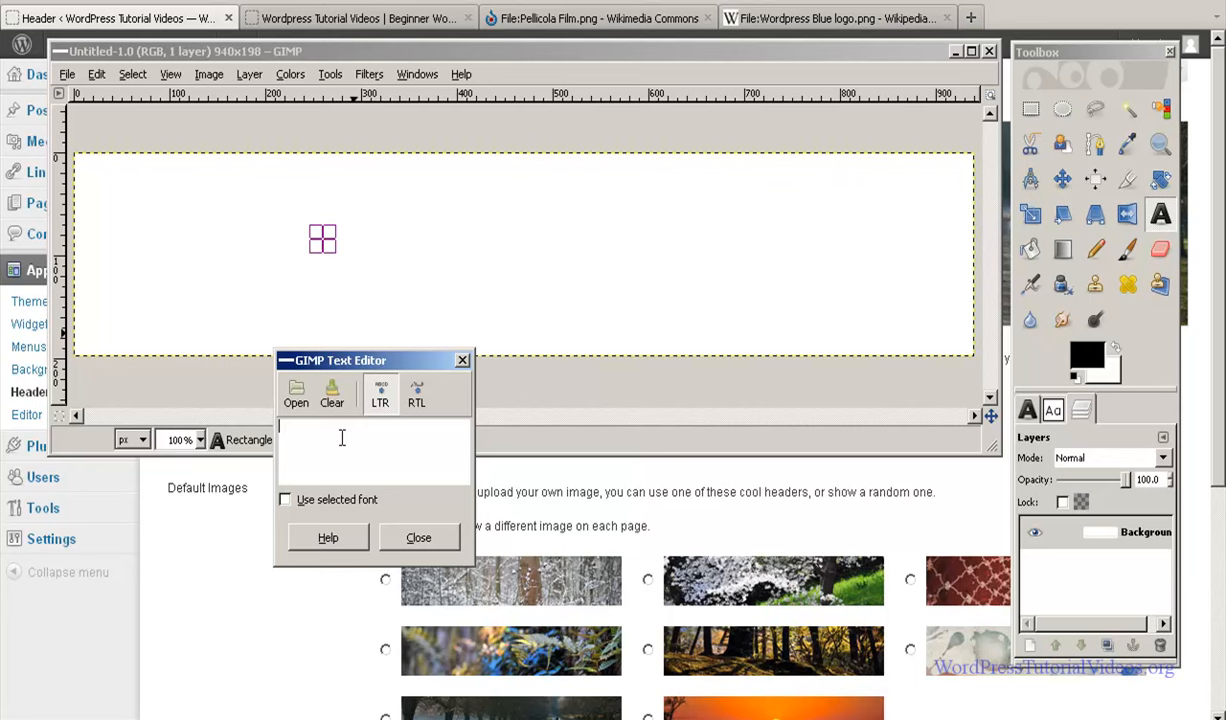
text(Word)
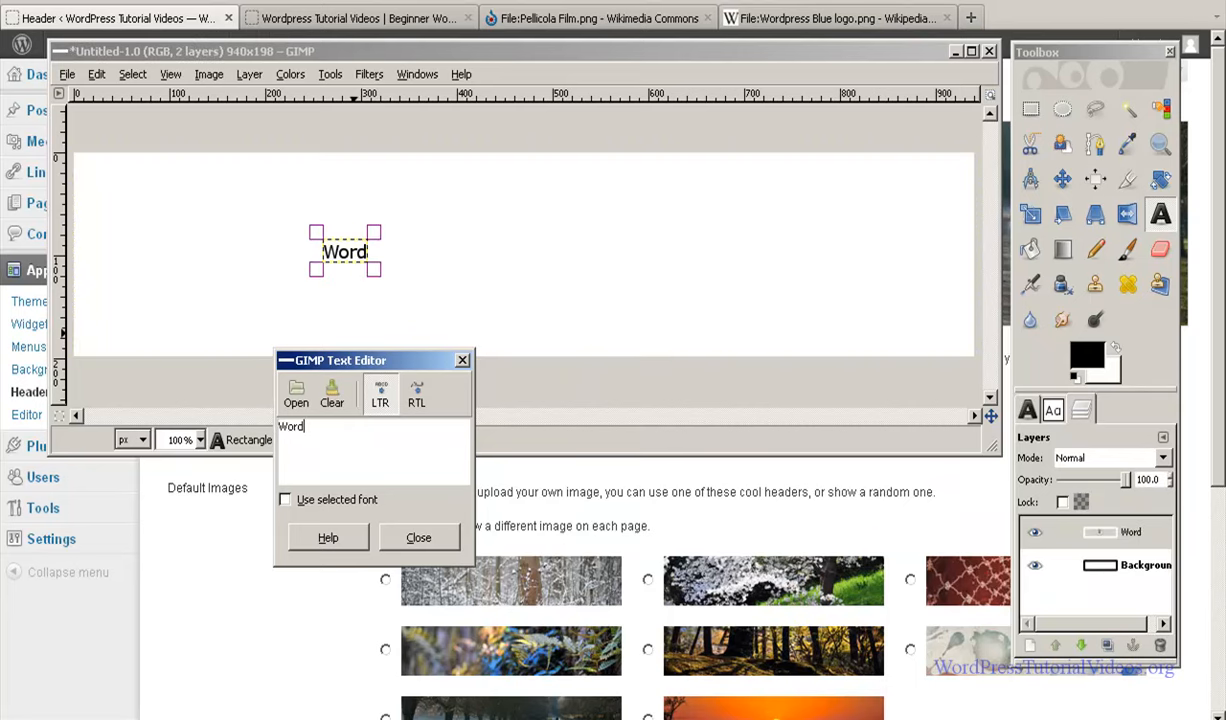
text(Press T)
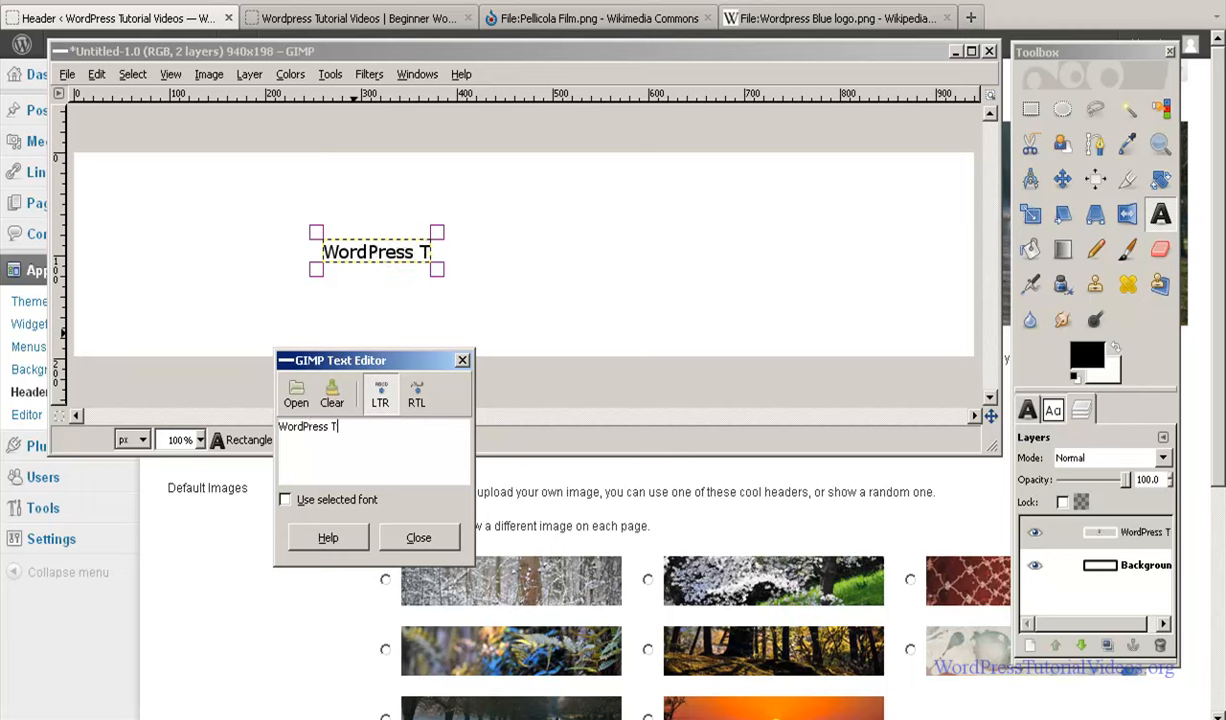
text(raining Videos)
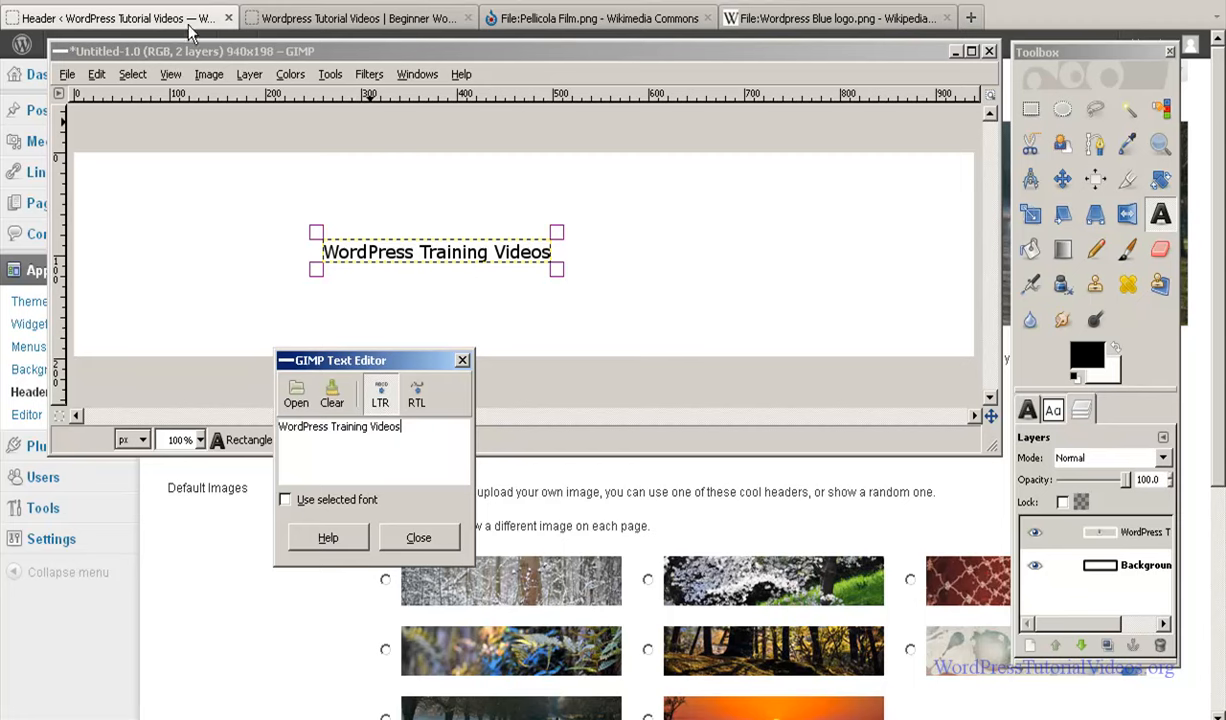
click(291, 24)
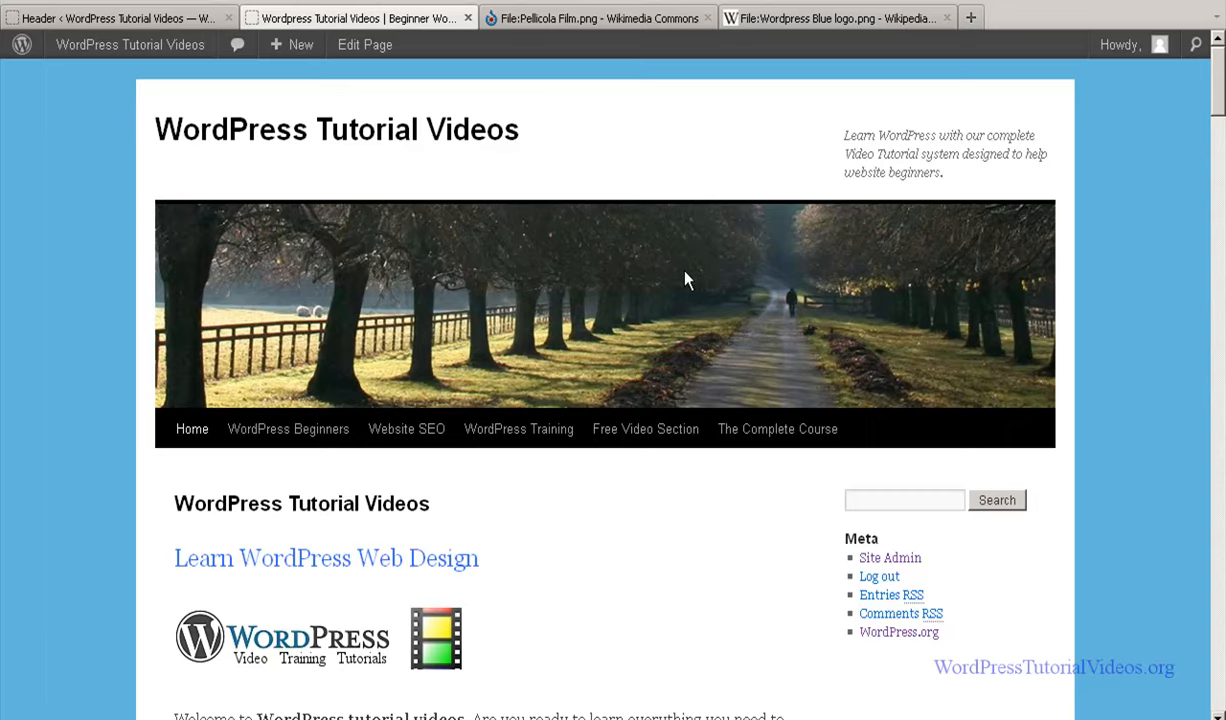
key(alt+Tab)
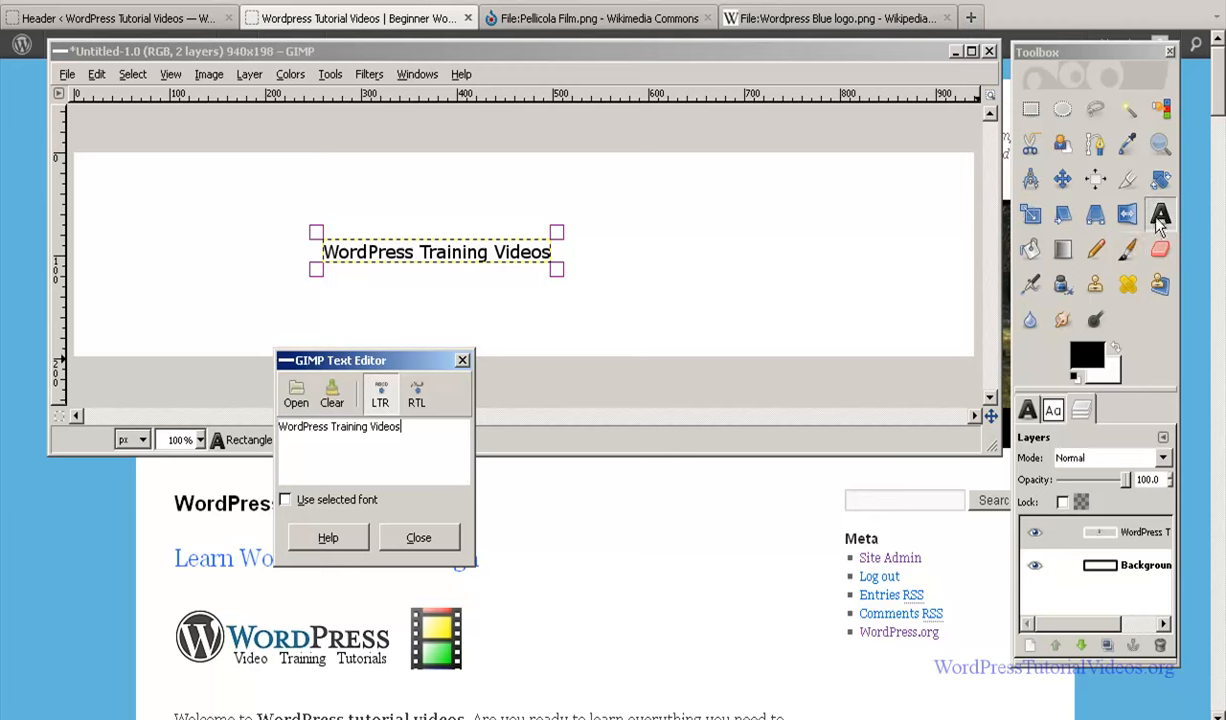
Examine the text options, the font list, the layer list and the choice of additional dialogs that can be docked.
click(1028, 412)
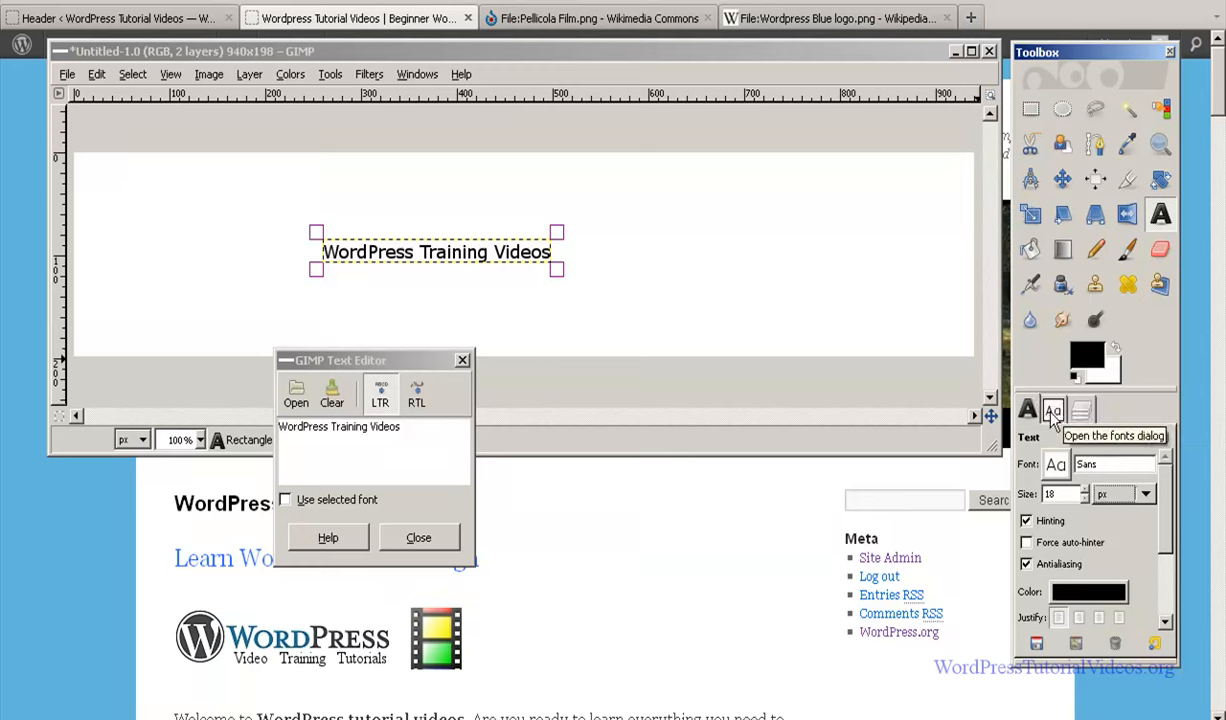
click(1053, 411)
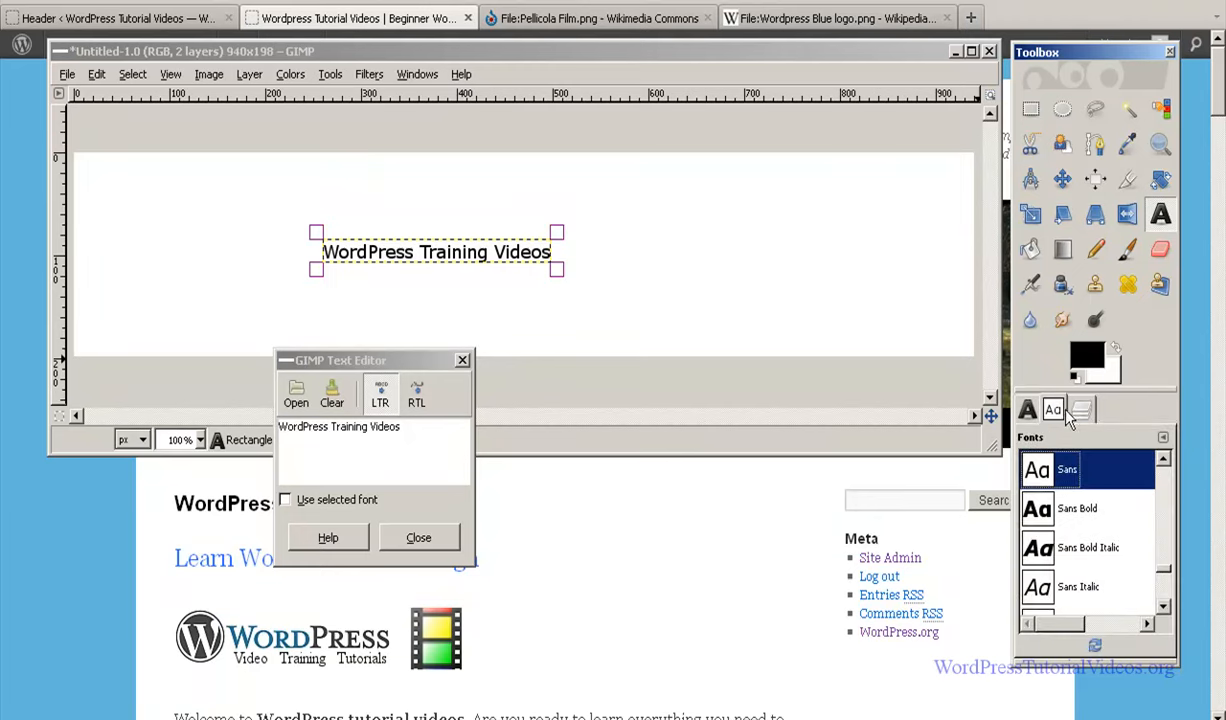
click(1082, 412)
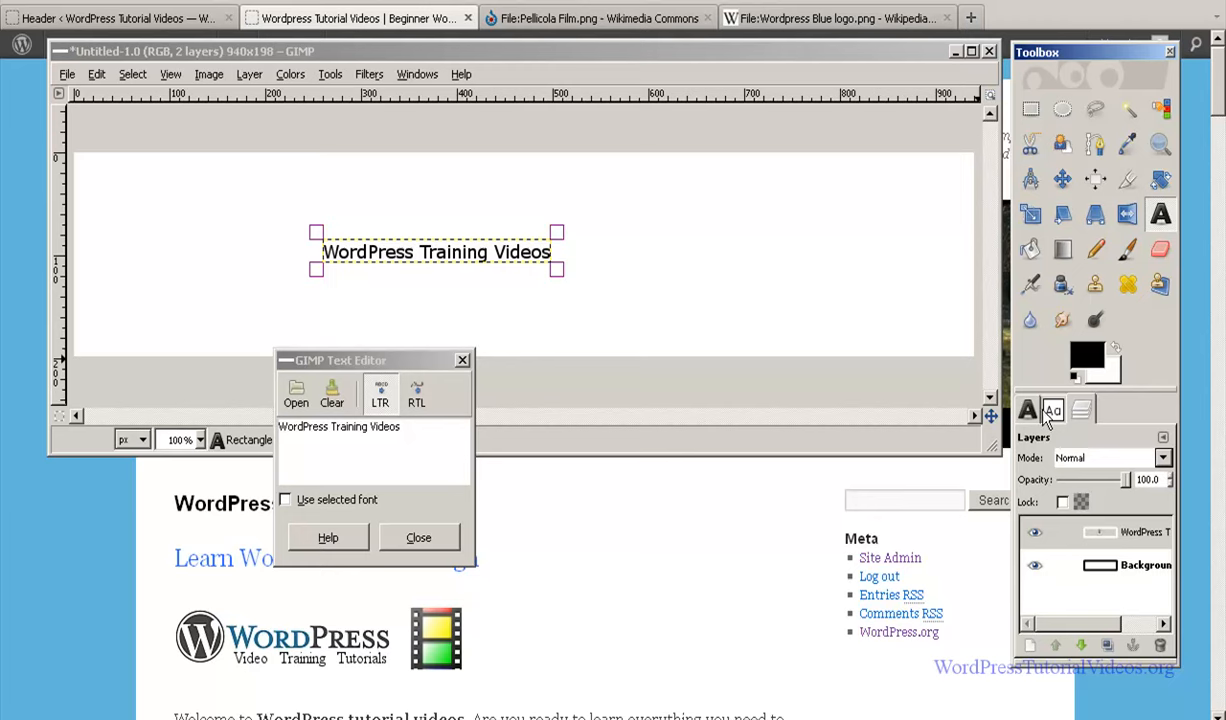
click(1053, 411)
click(1082, 412)
click(1162, 442)
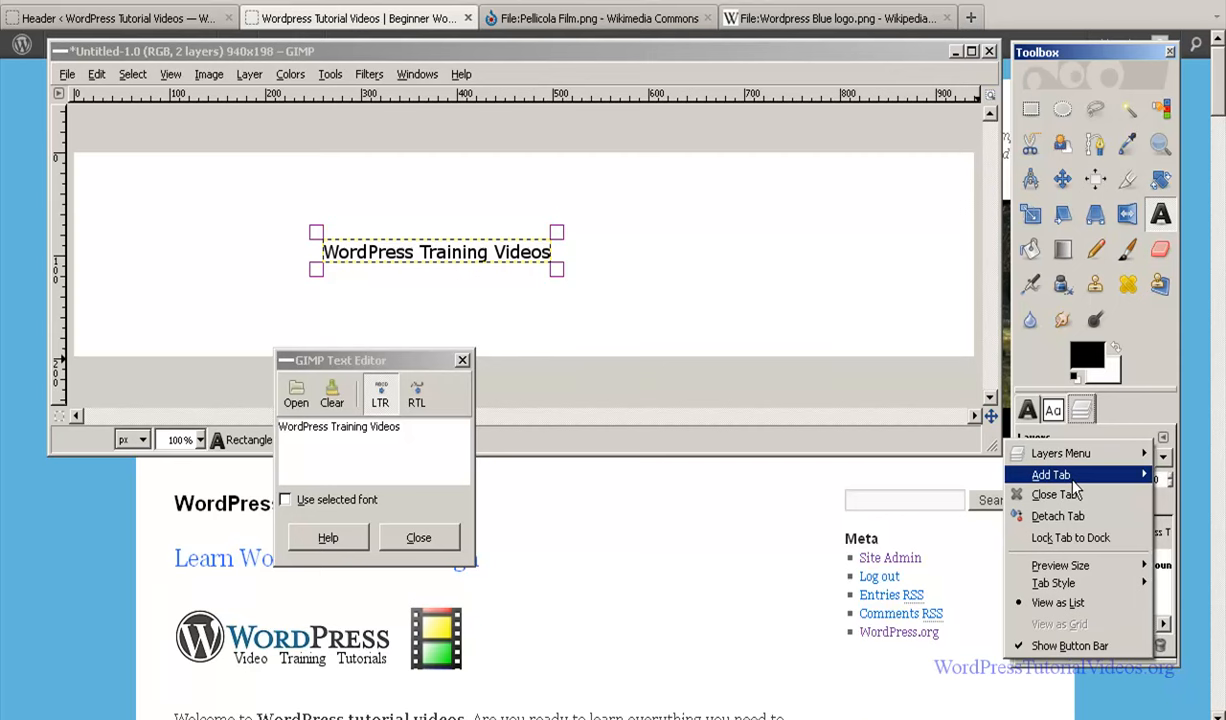
mouse_move(1073, 479)
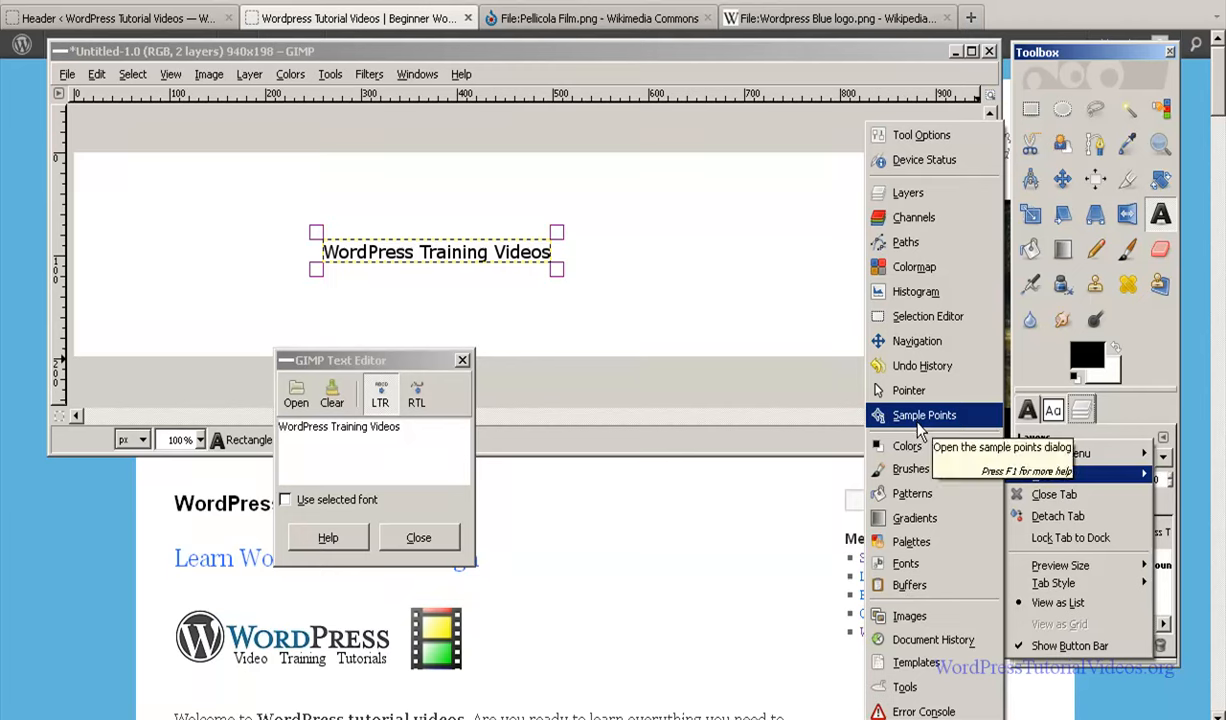
key(Escape)
key(Escape)
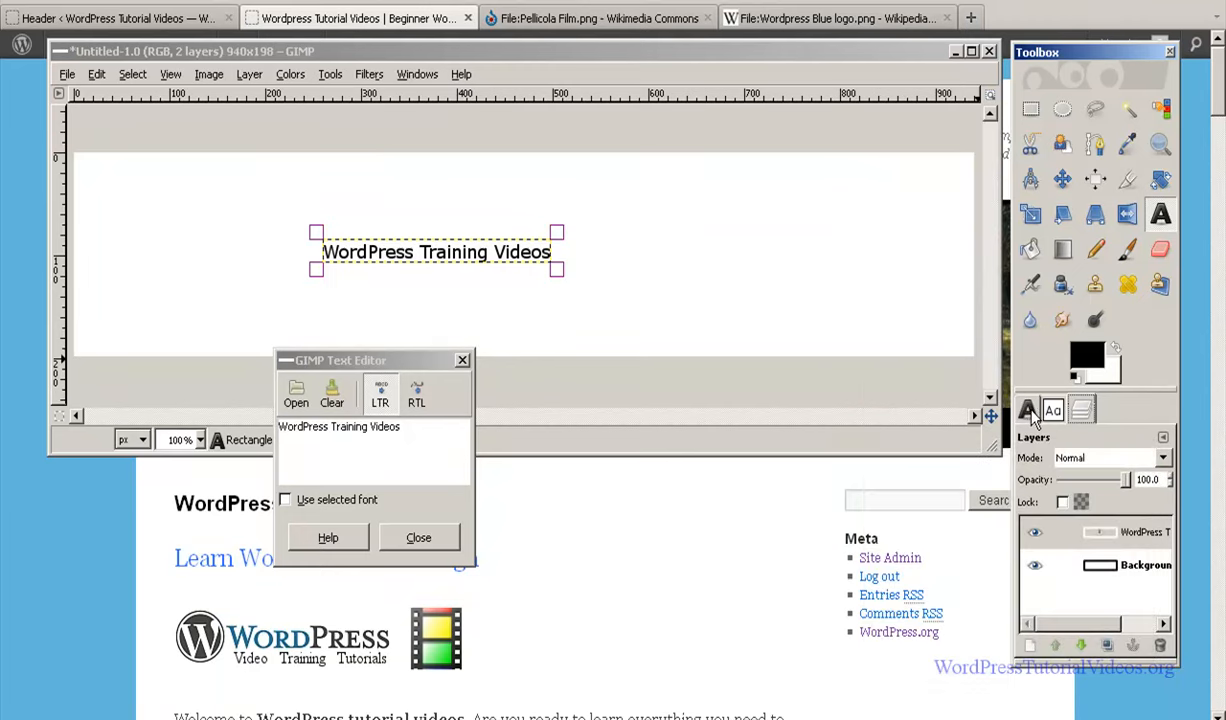
click(1029, 411)
click(1051, 413)
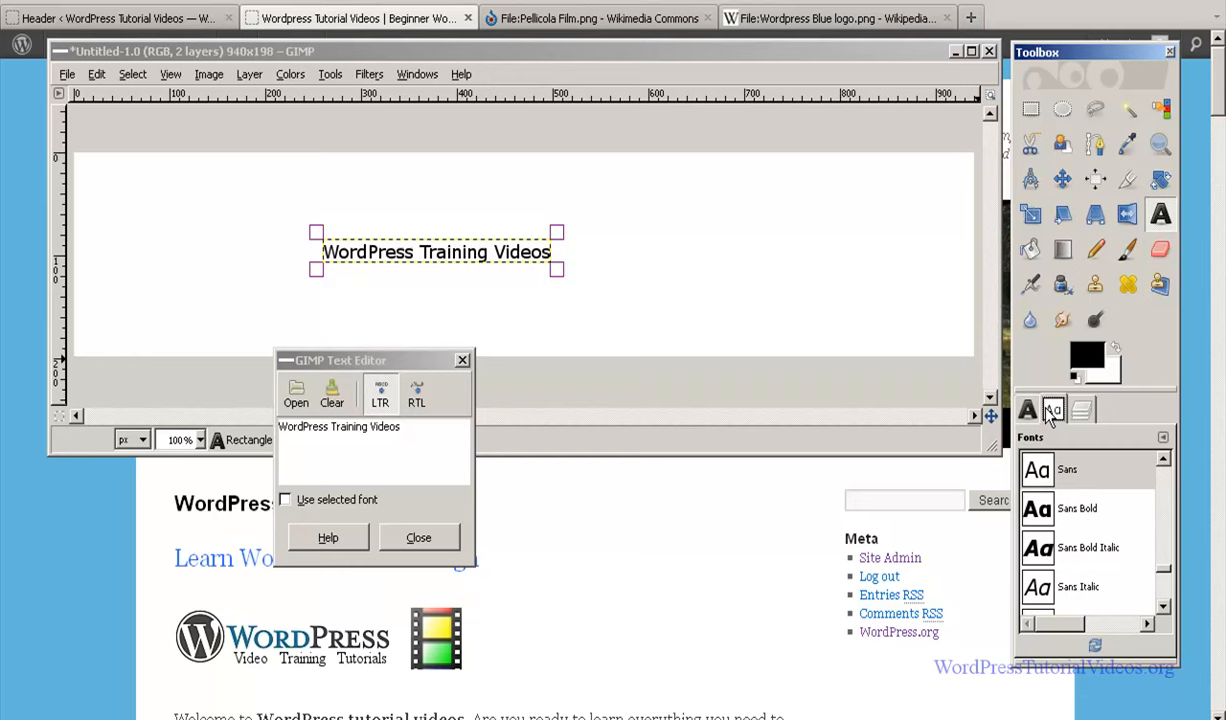
click(1084, 413)
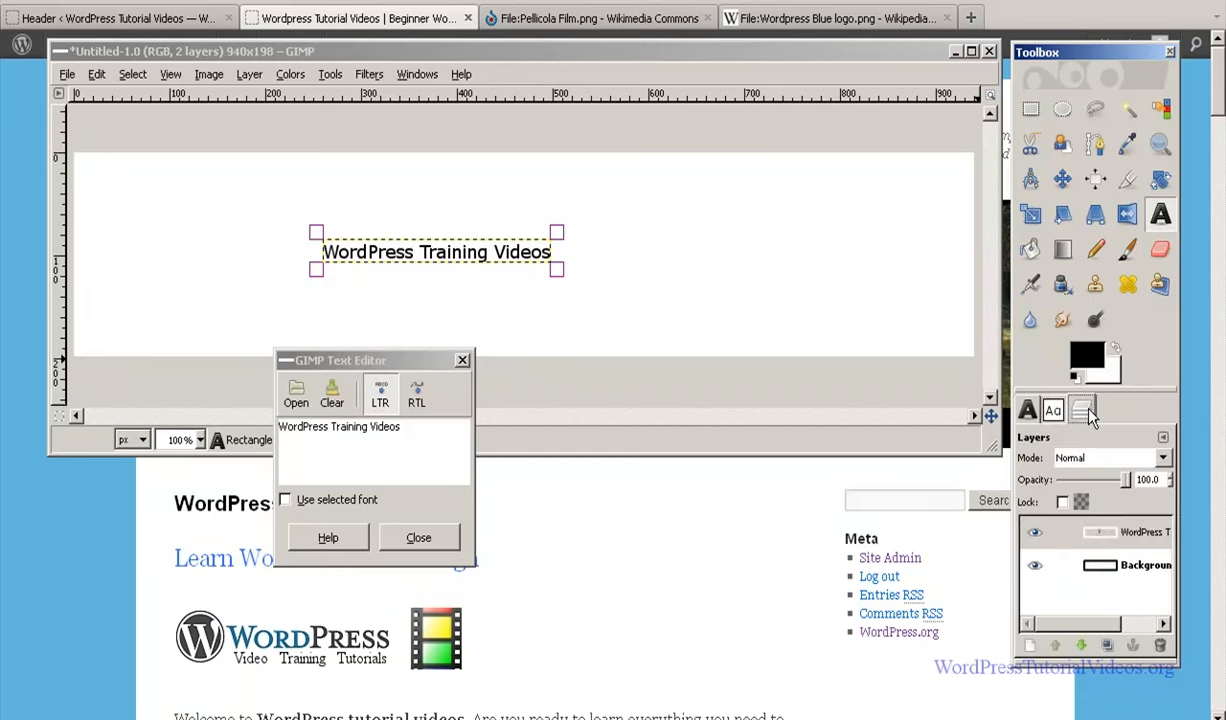
Select the Background layer, reselect the text layer above it, and open its text for editing.
click(1133, 566)
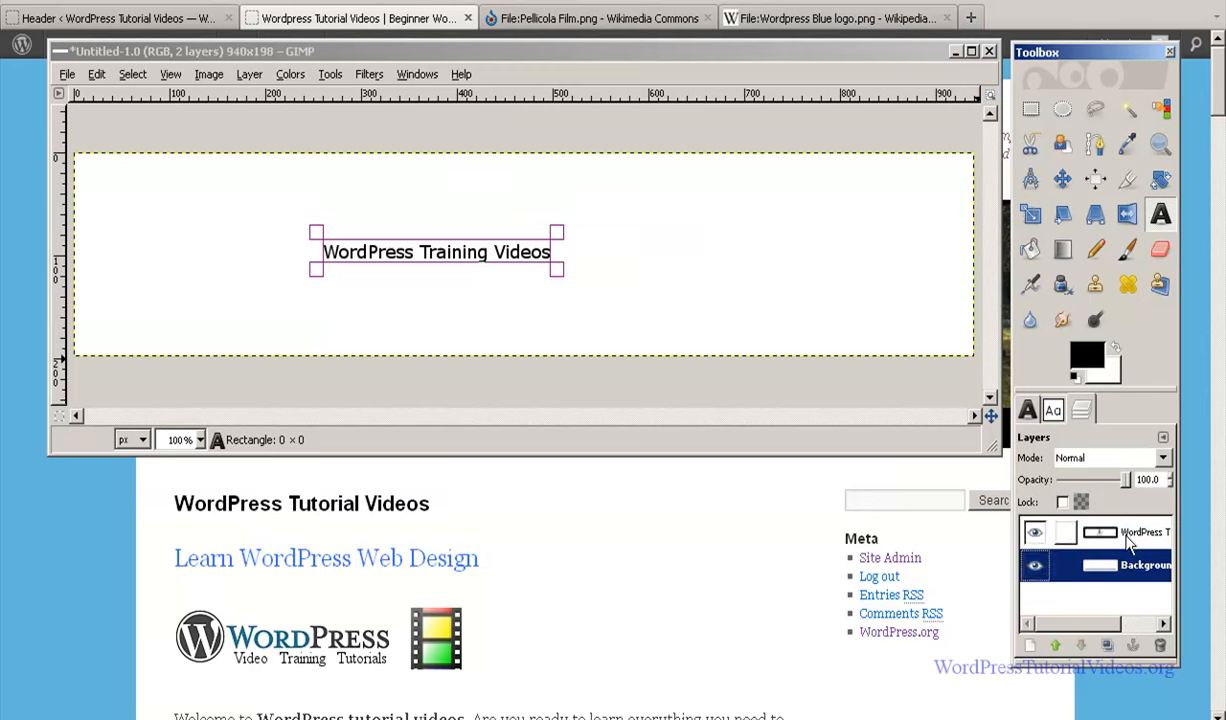
click(1126, 537)
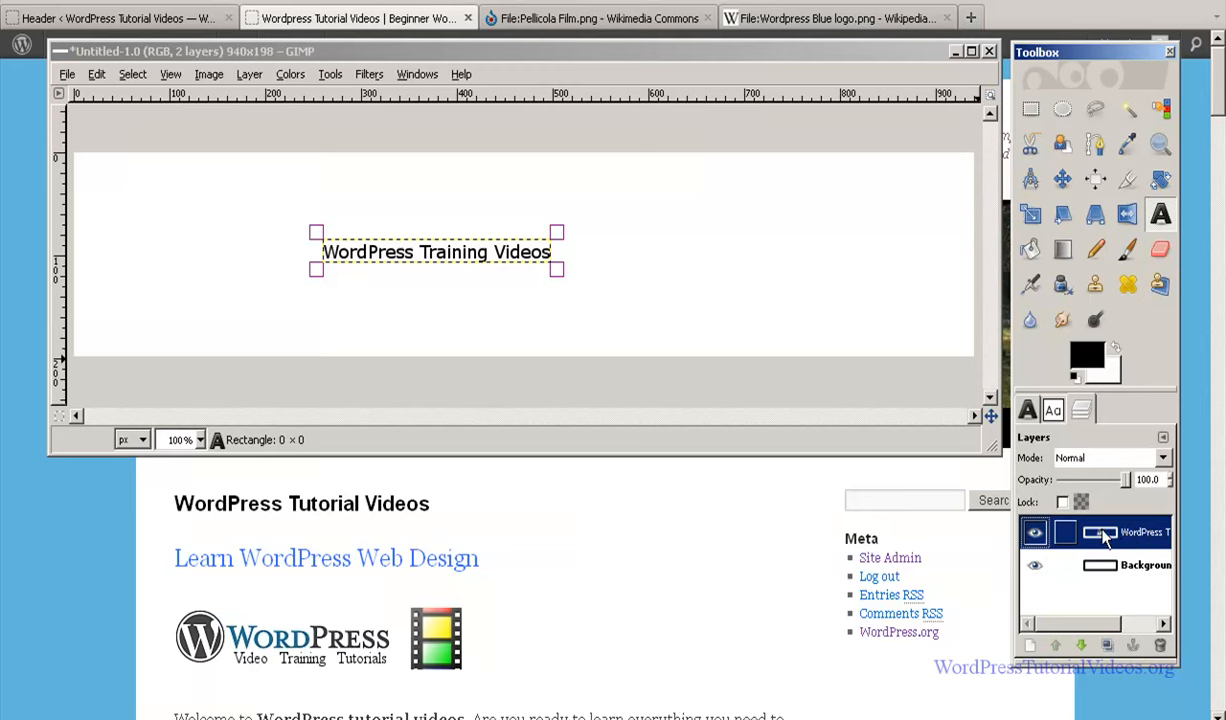
double_click(1102, 534)
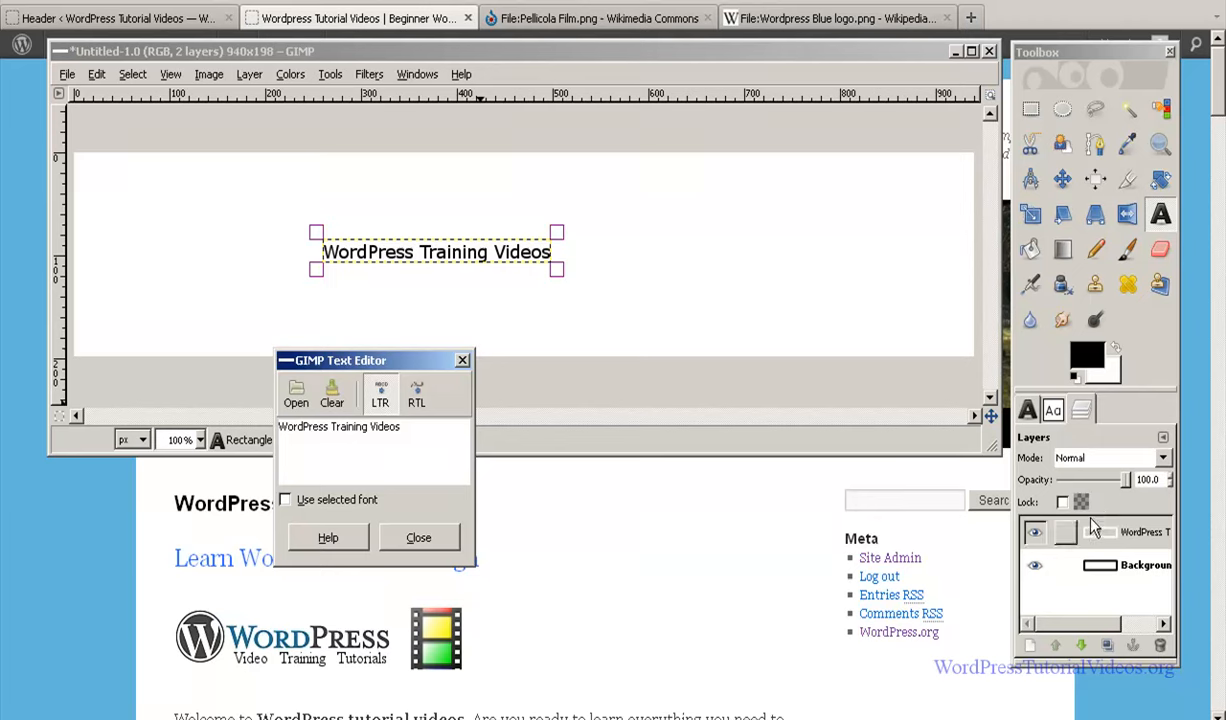
Set the font size of the "WordPress Training Videos" text to 80 px.
click(1027, 412)
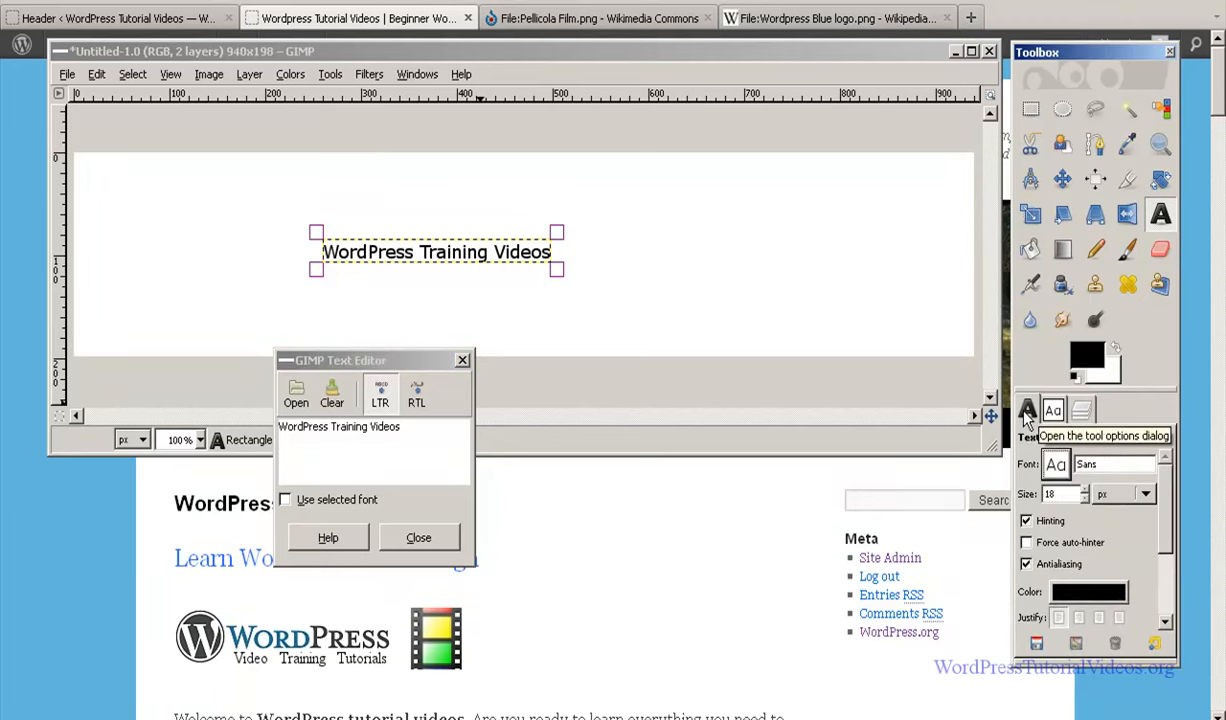
click(1086, 490)
click(1086, 490)
click(1086, 490)
click(1086, 490)
click(1086, 490)
drag(1087, 491, 1085, 494)
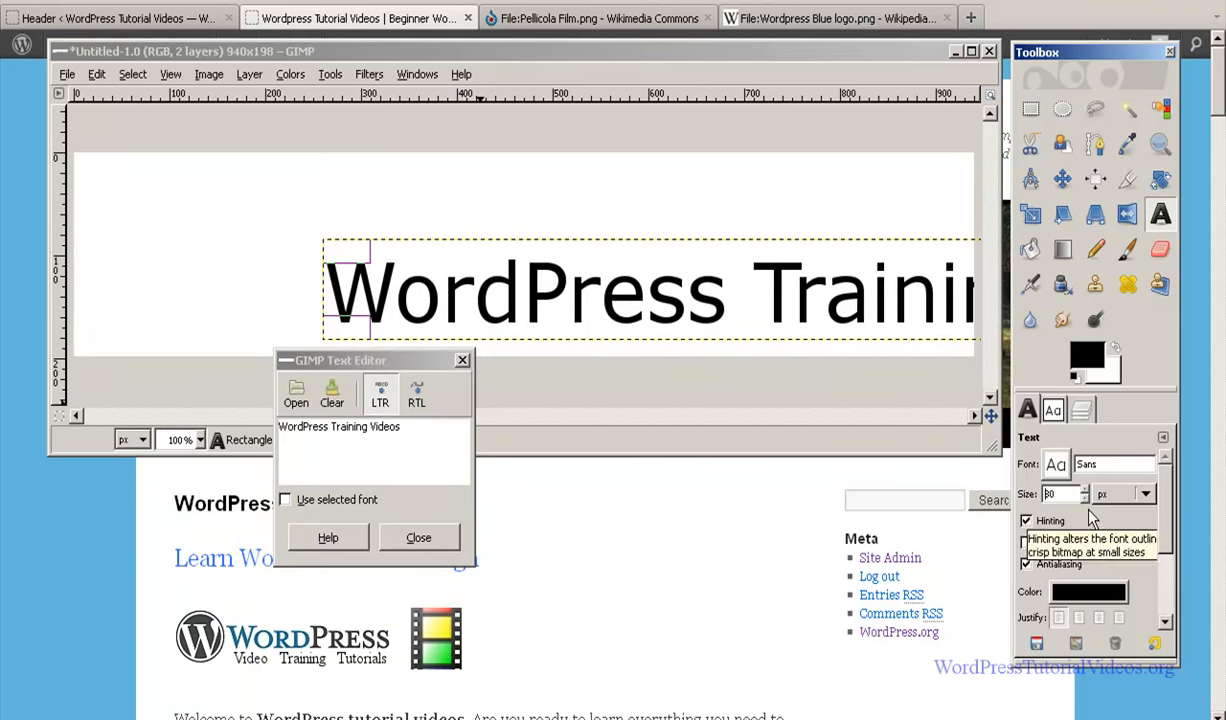
Set the Move tool to move the active layer and shift the text layer up to the canvas's left edge.
click(1063, 181)
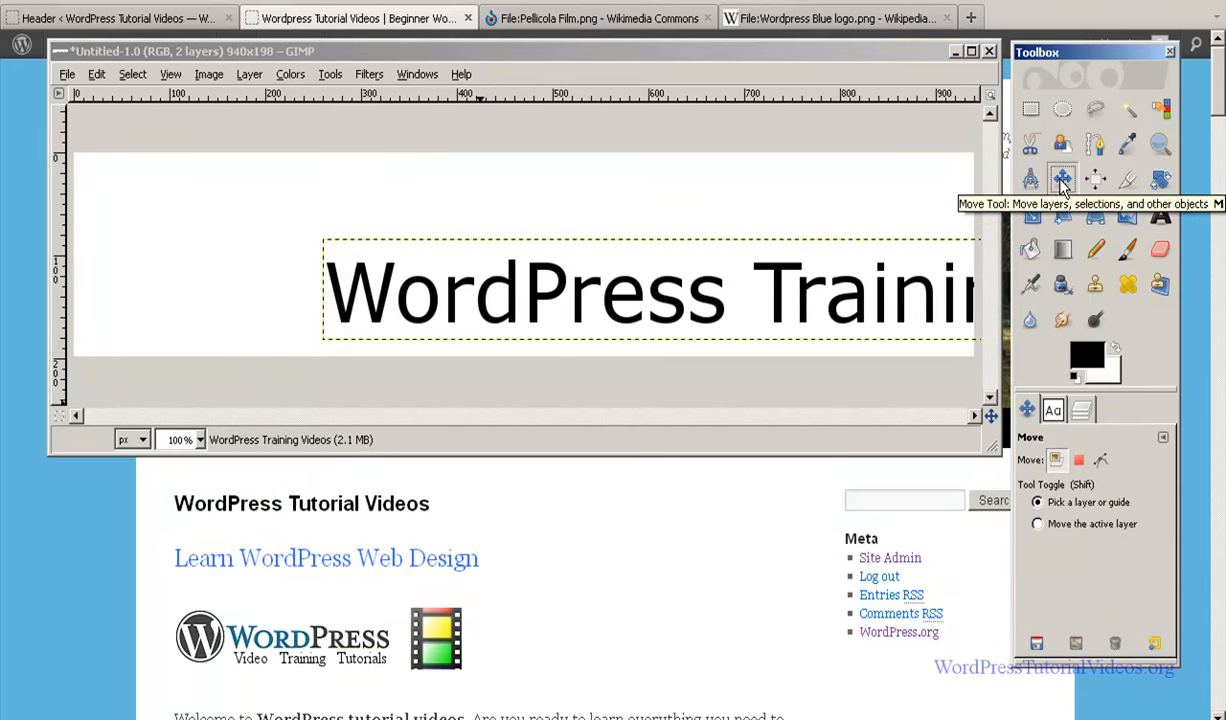
click(1037, 524)
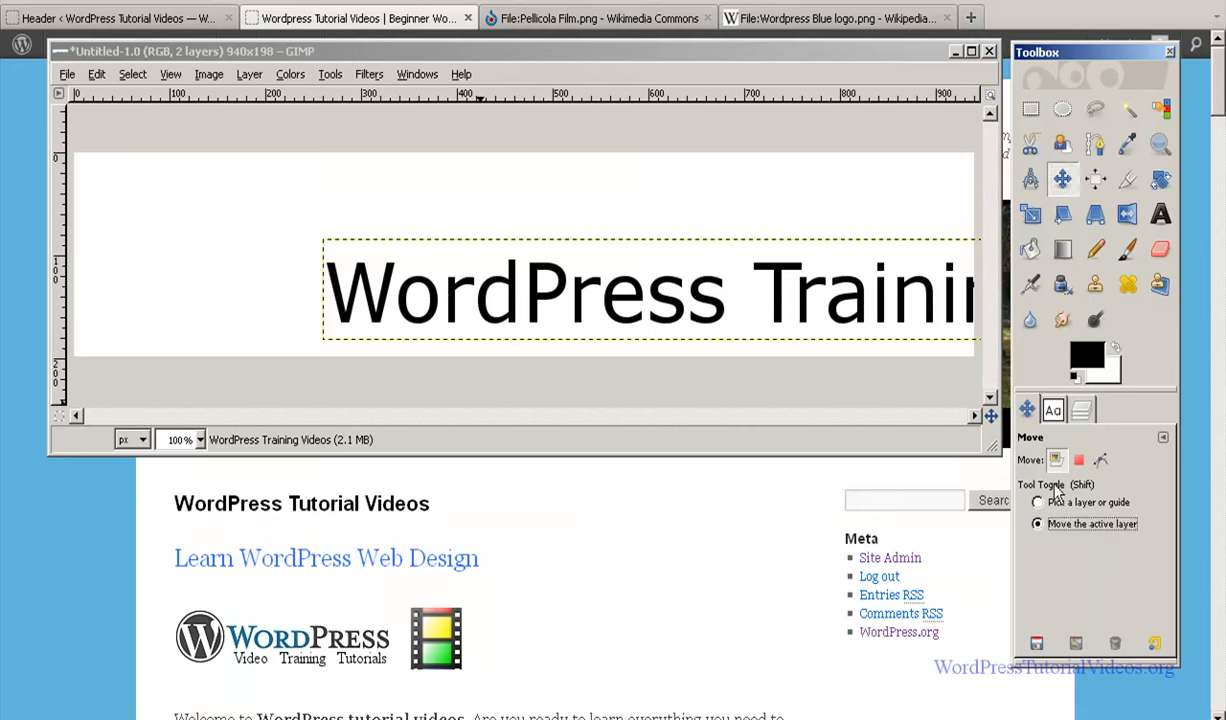
click(1081, 410)
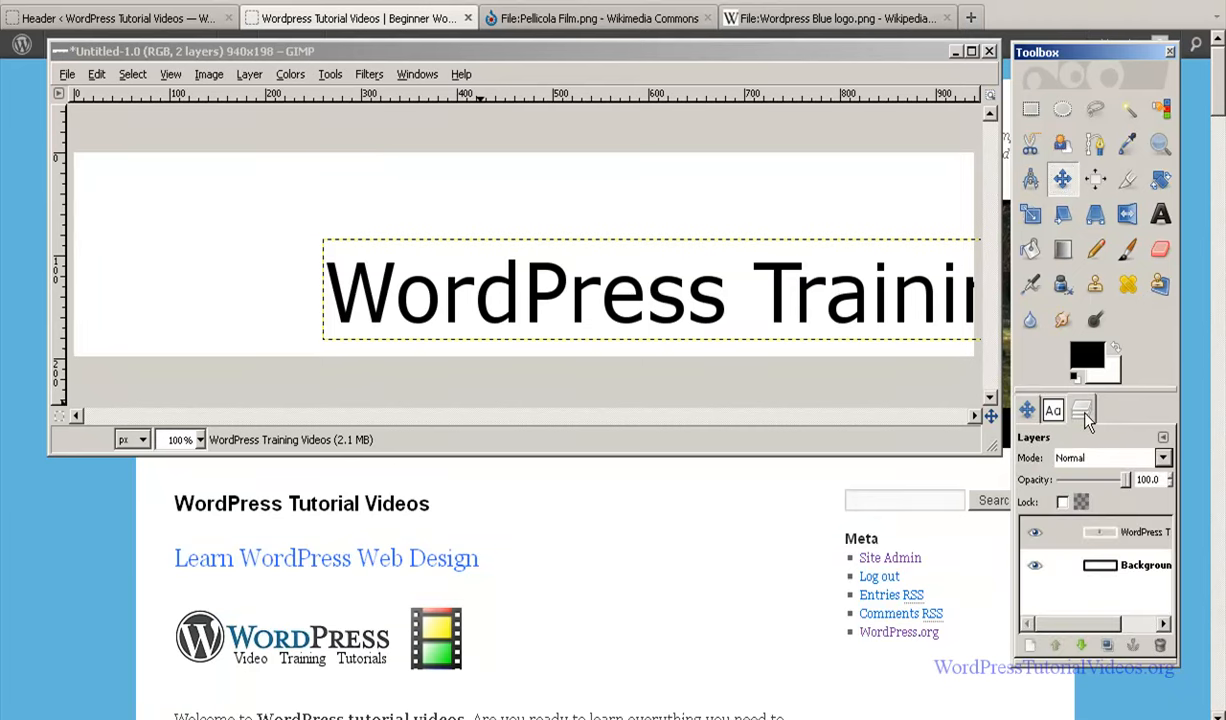
click(1110, 535)
click(1120, 565)
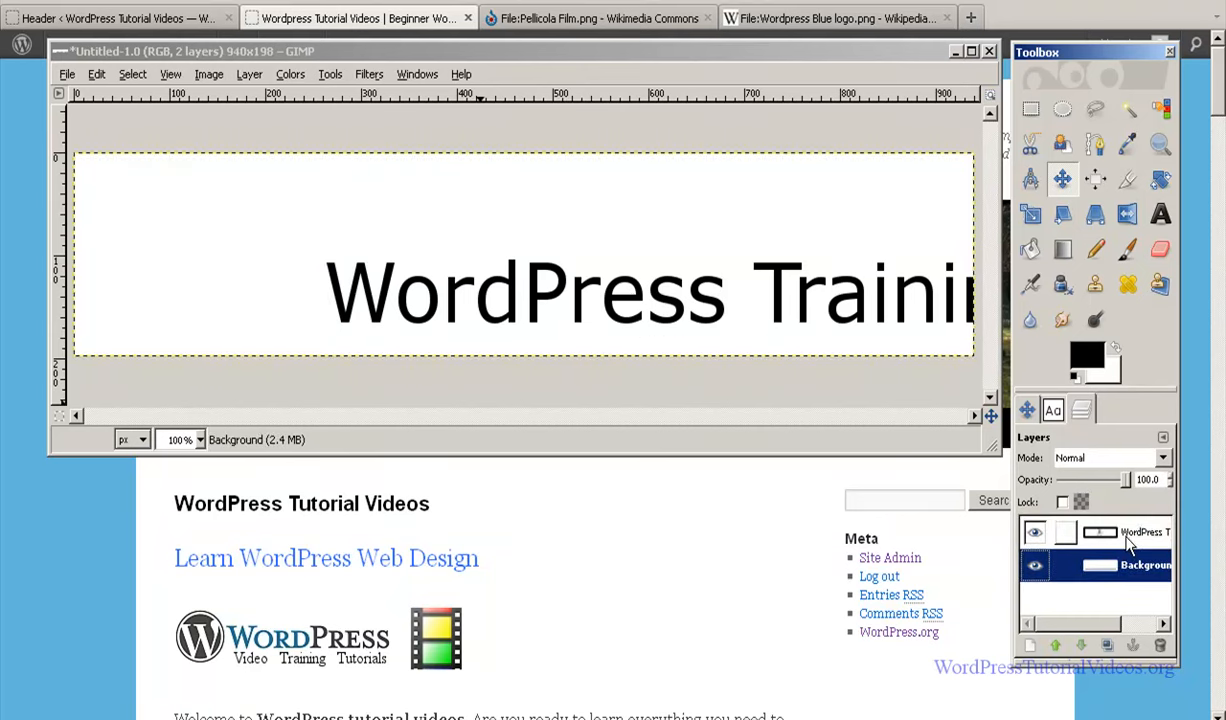
click(1128, 538)
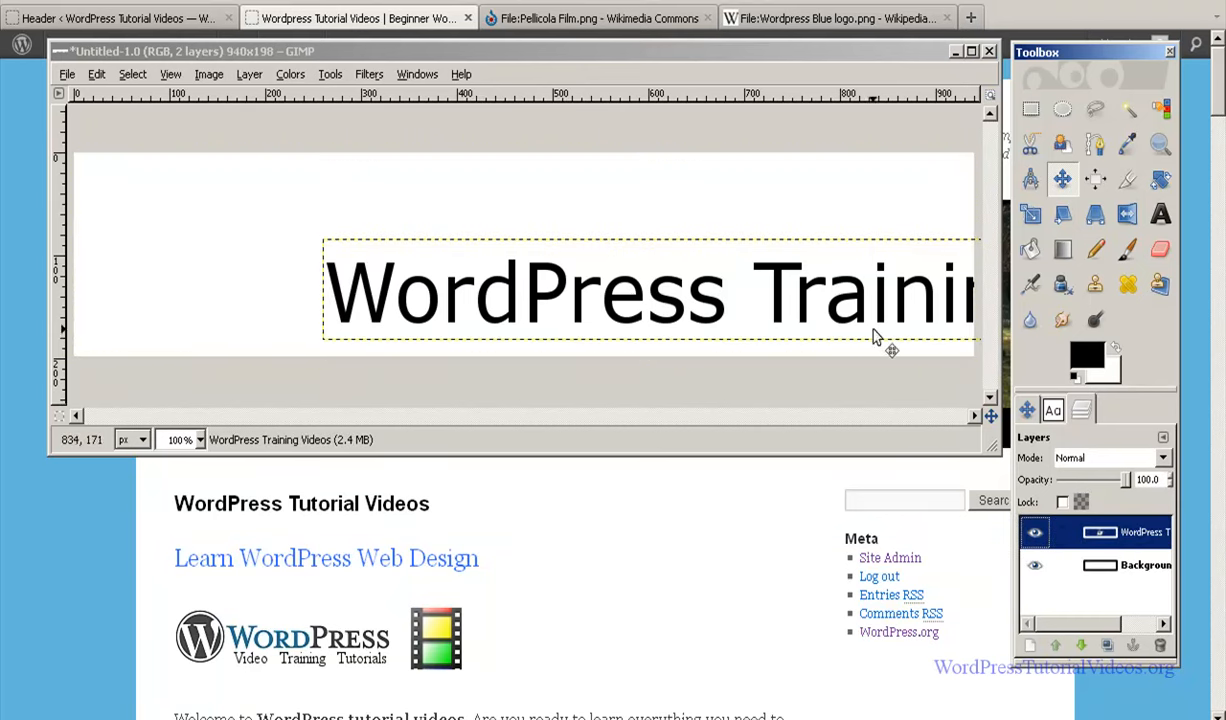
drag(714, 283, 468, 226)
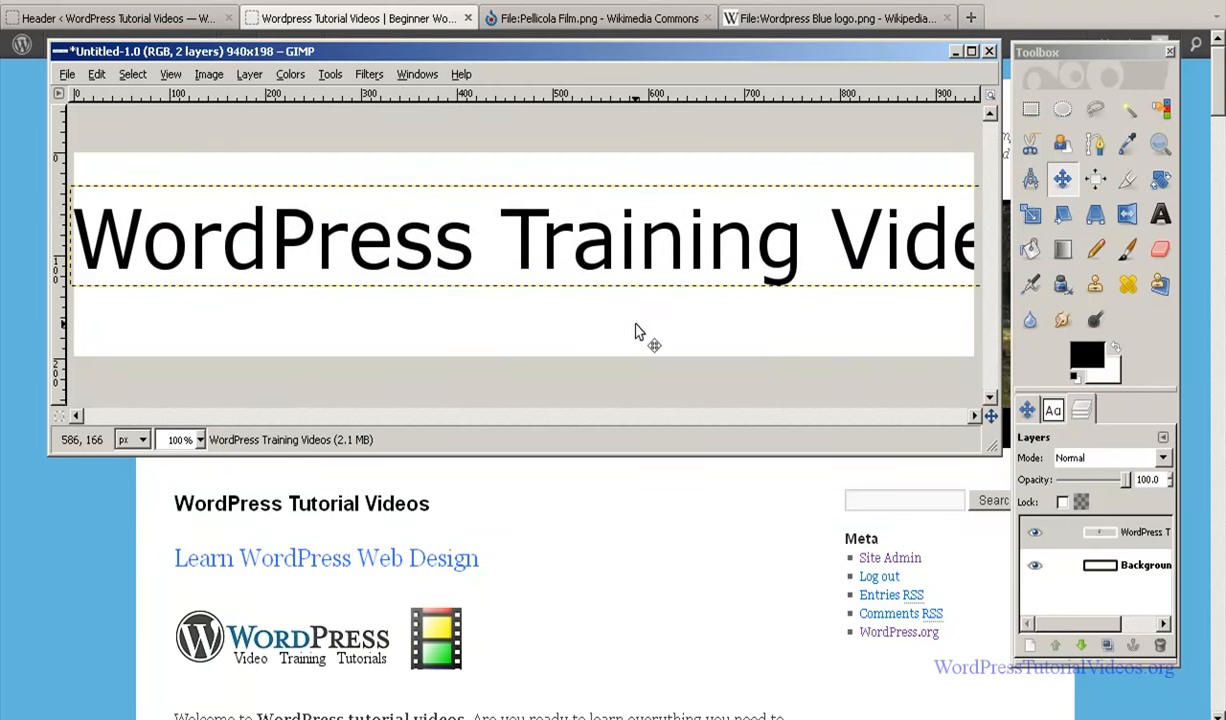
Try to change the text to another Sans variant from the font list with the Move tool still active.
click(1050, 410)
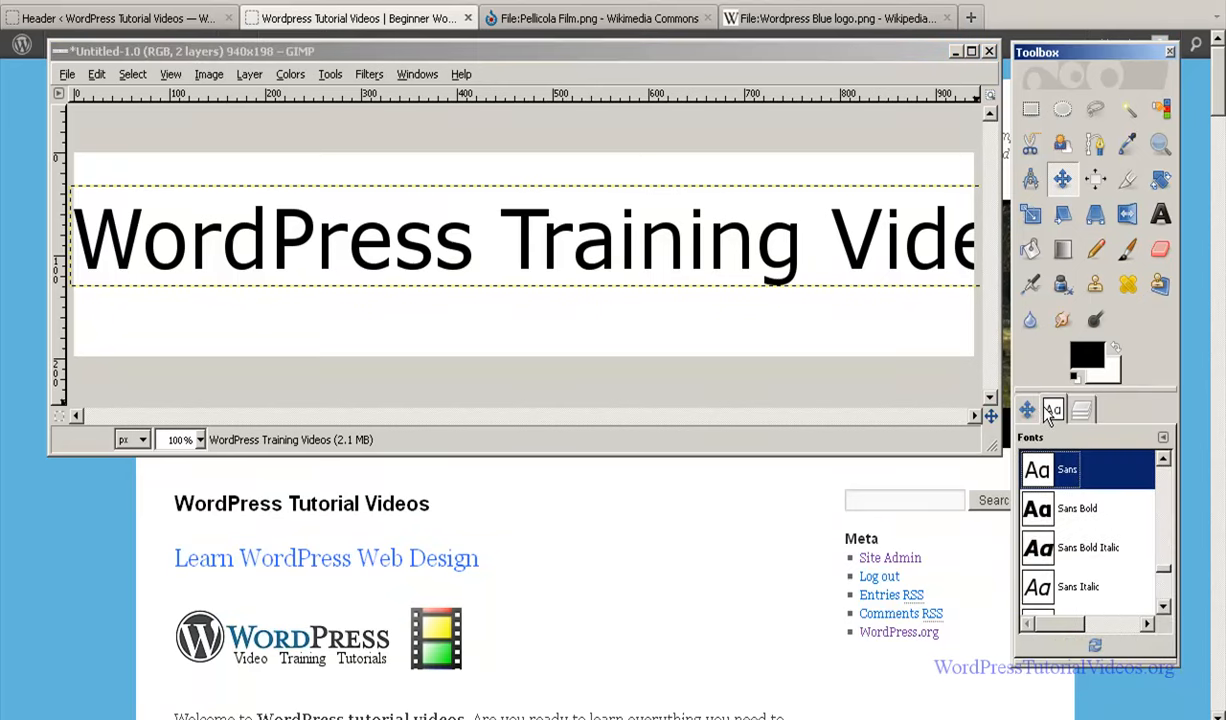
click(1027, 410)
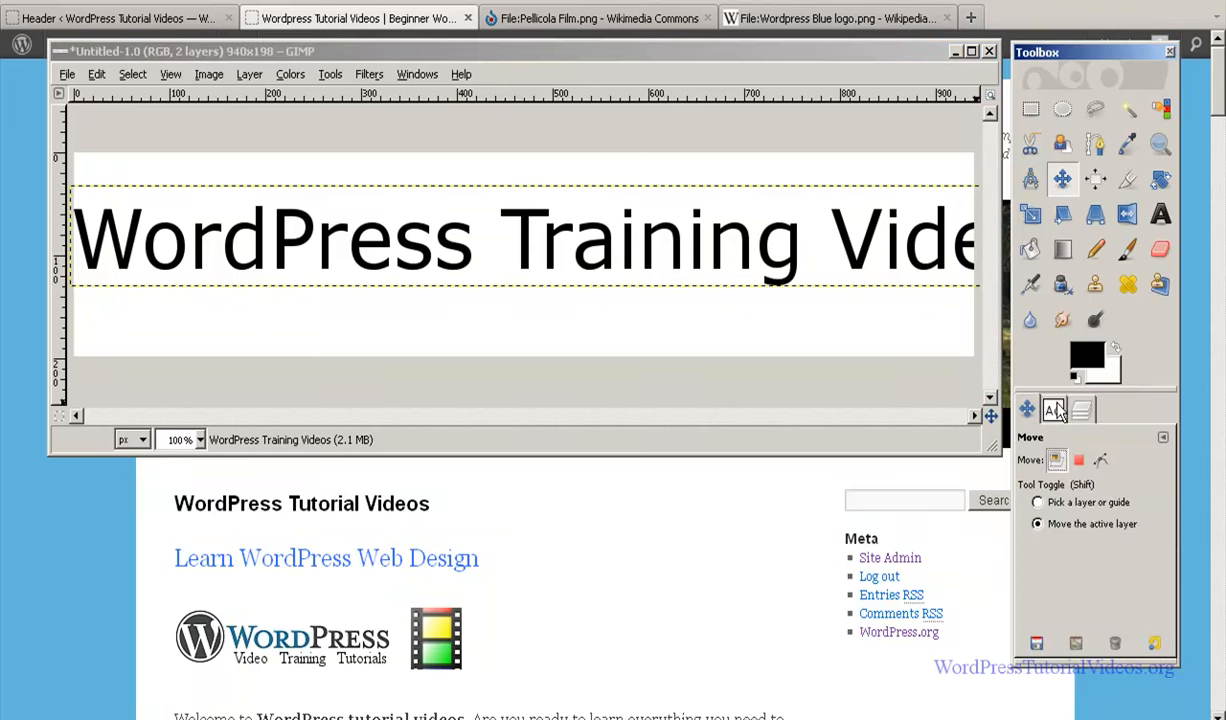
click(1053, 411)
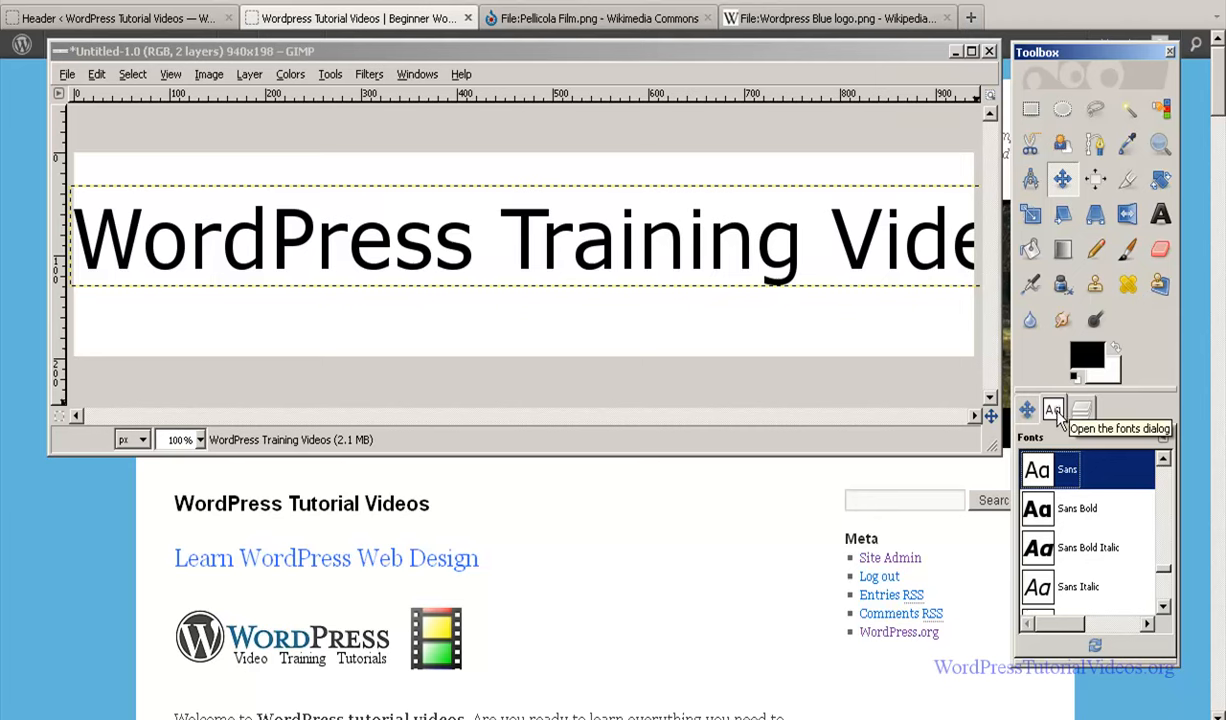
key(Down)
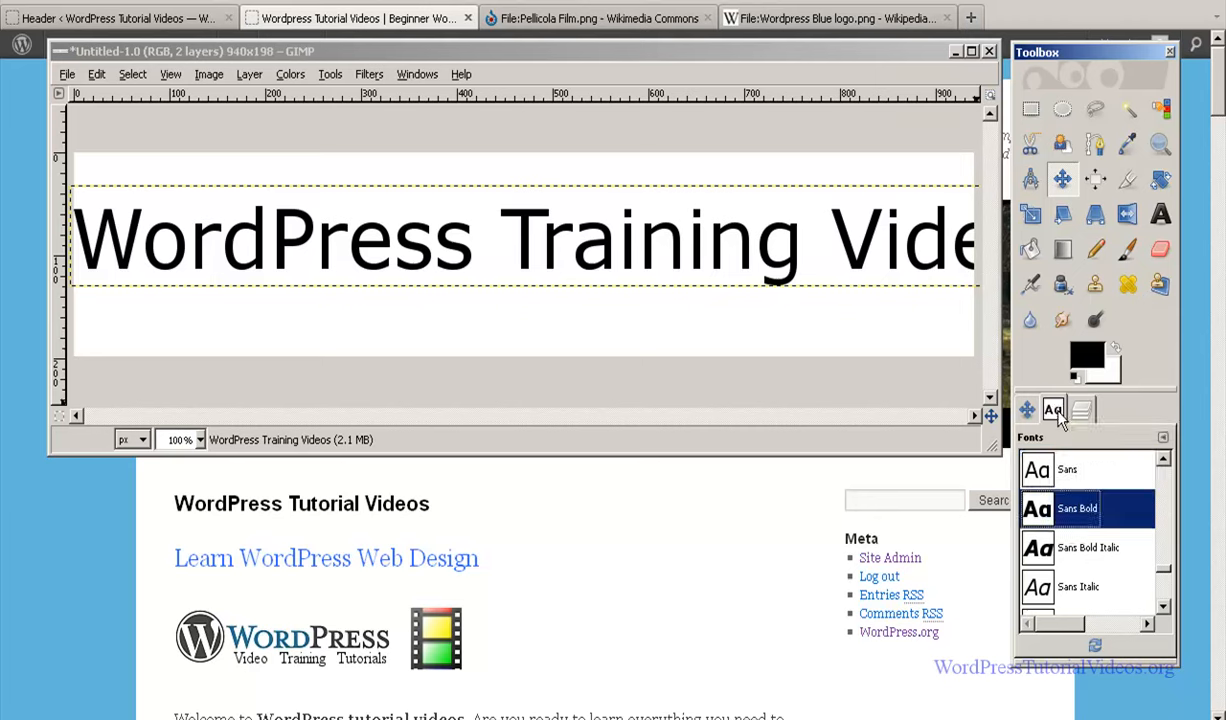
key(Down)
key(Up)
key(Up)
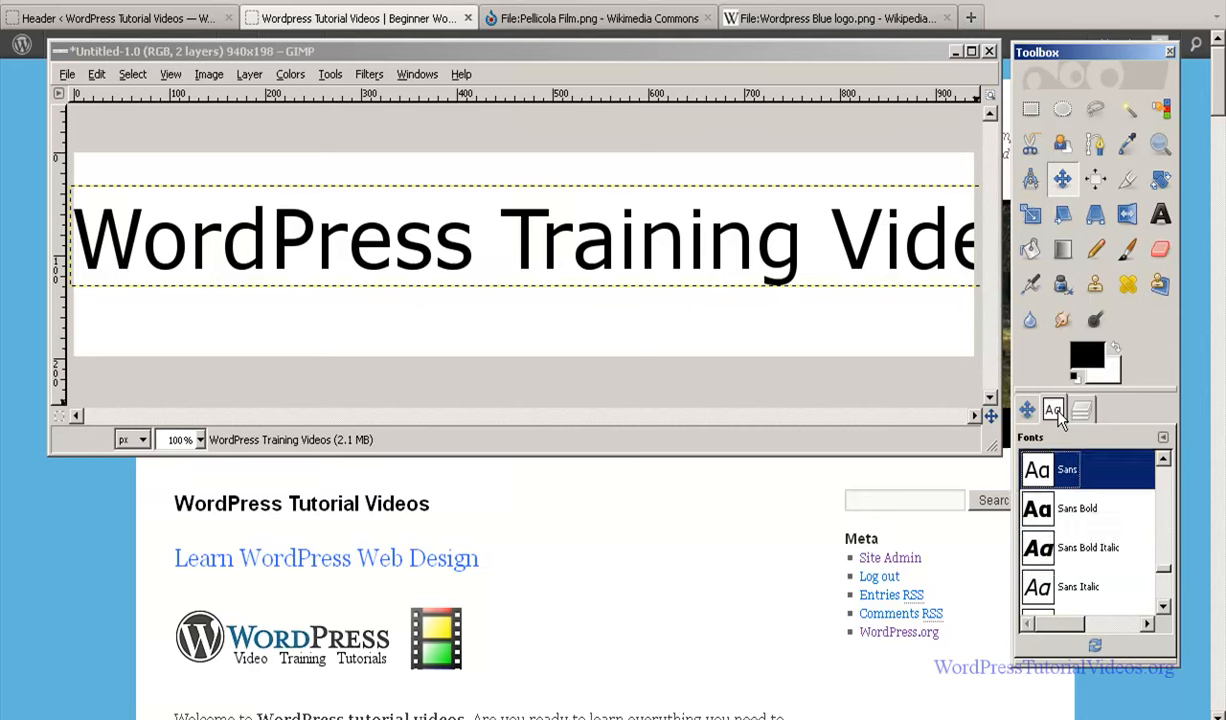
Reopen the text layer for editing, try successive fonts on it, and set its font to Serif.
click(1081, 410)
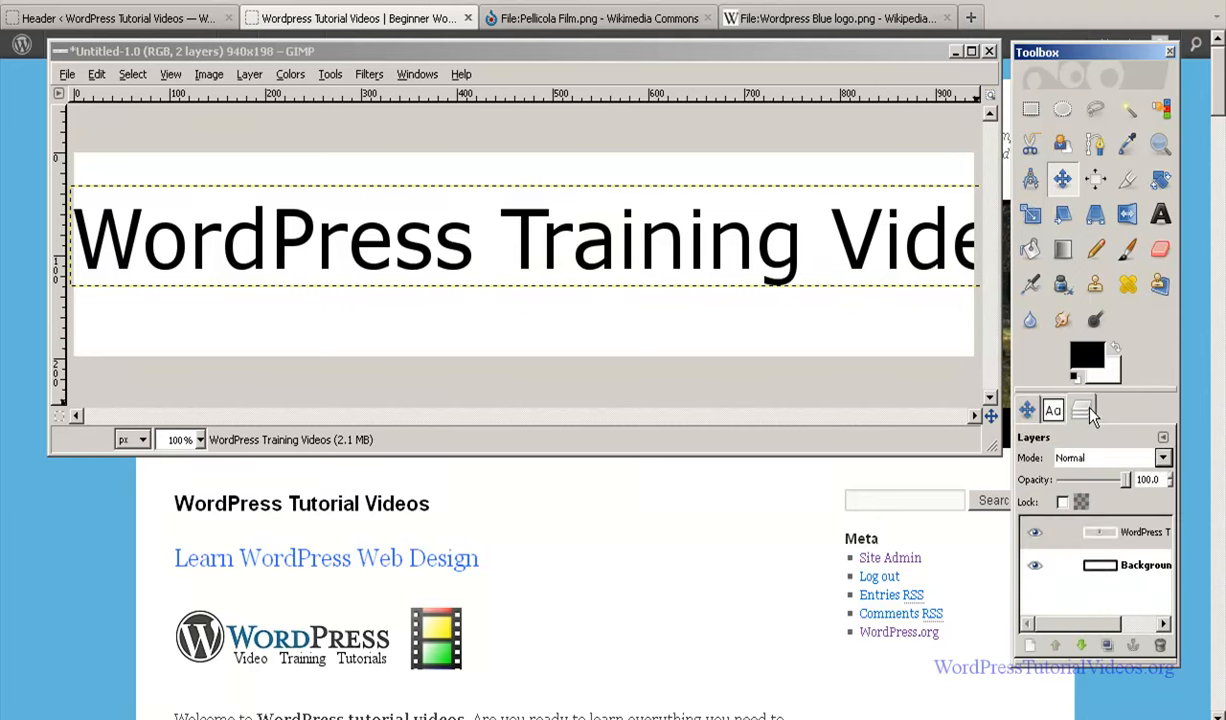
double_click(1107, 540)
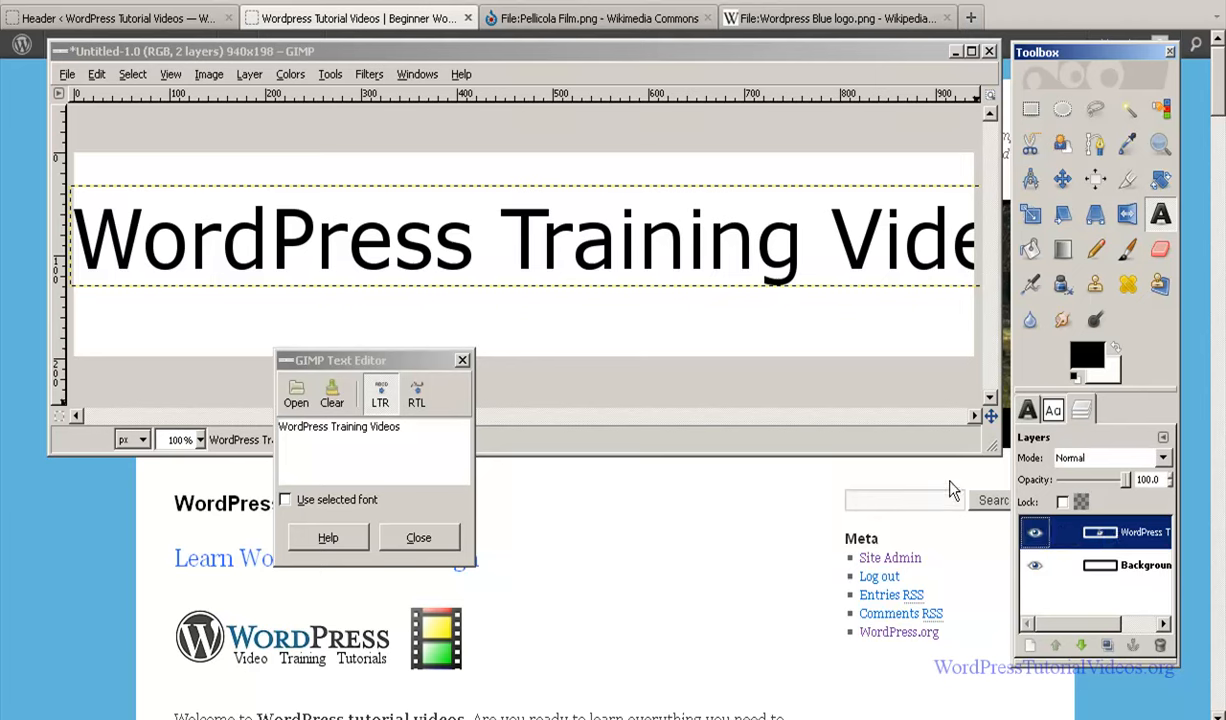
click(1055, 413)
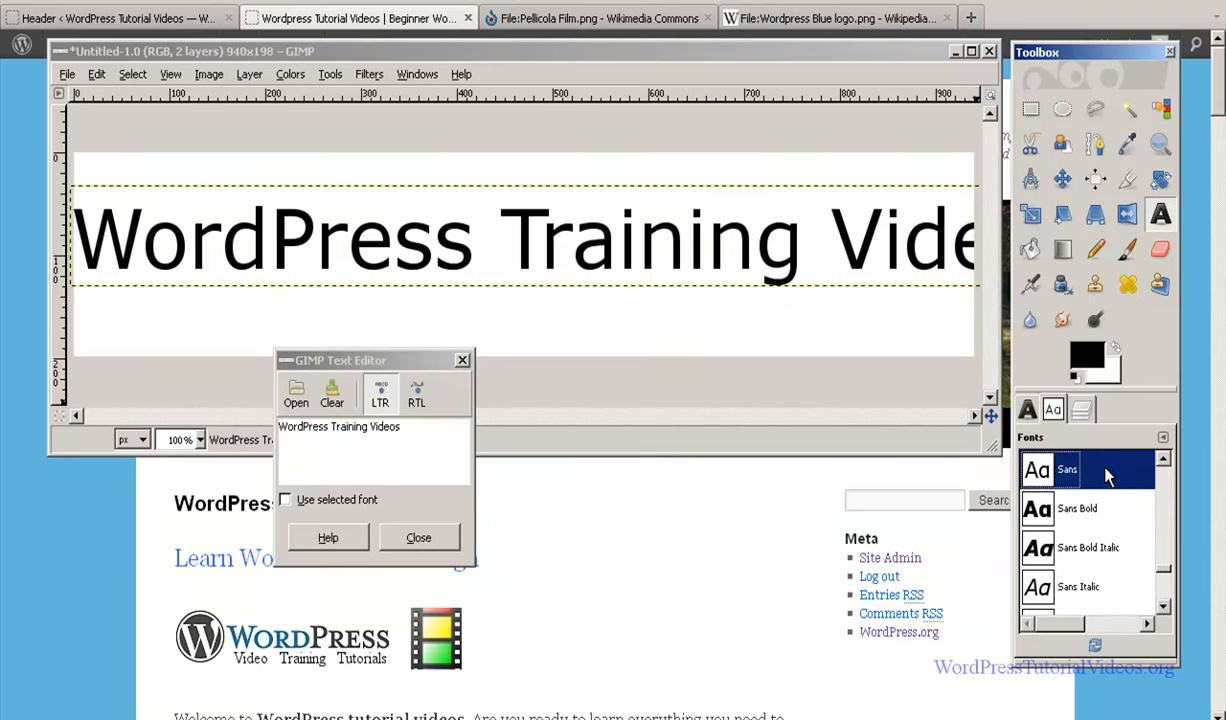
key(Down)
key(Down)
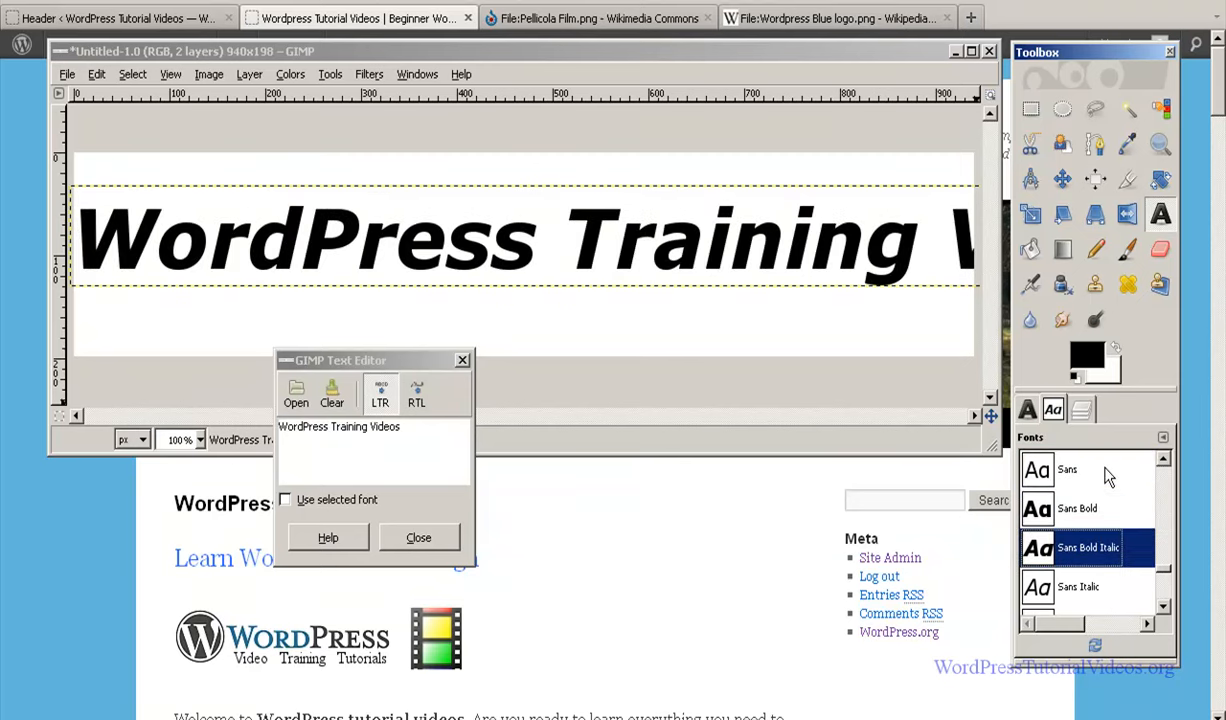
key(Down)
key(Down)
key(Down)
key(Down)
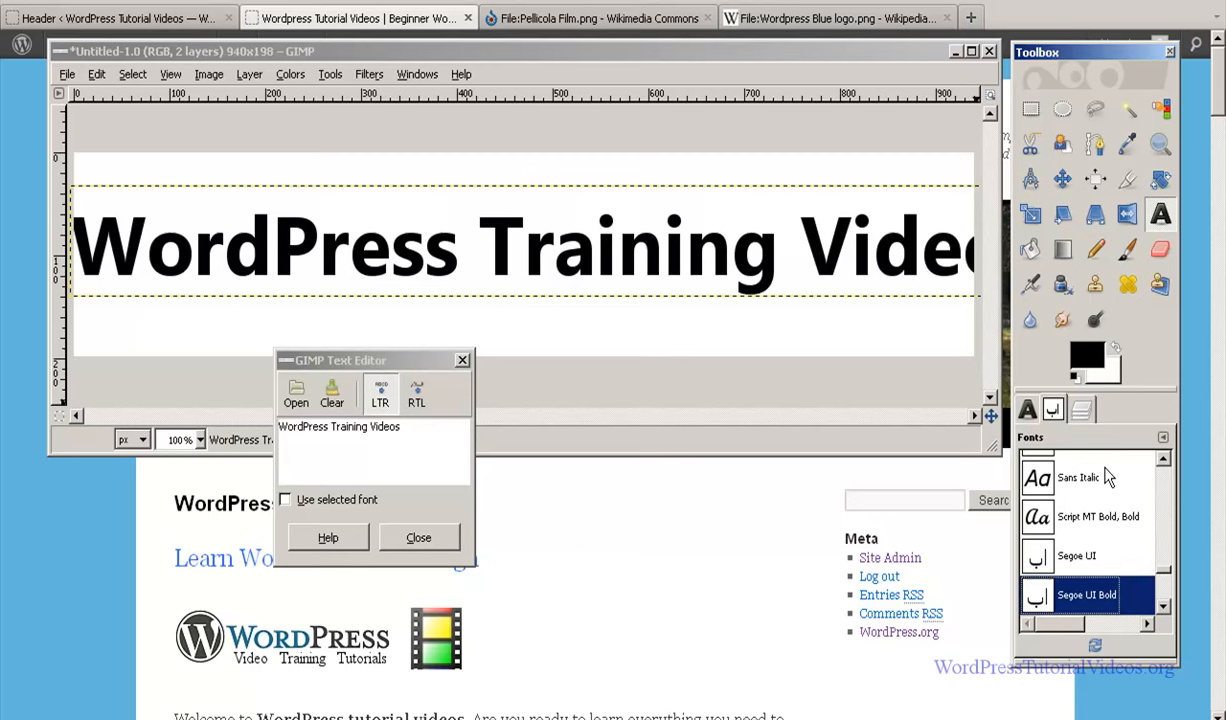
key(Down)
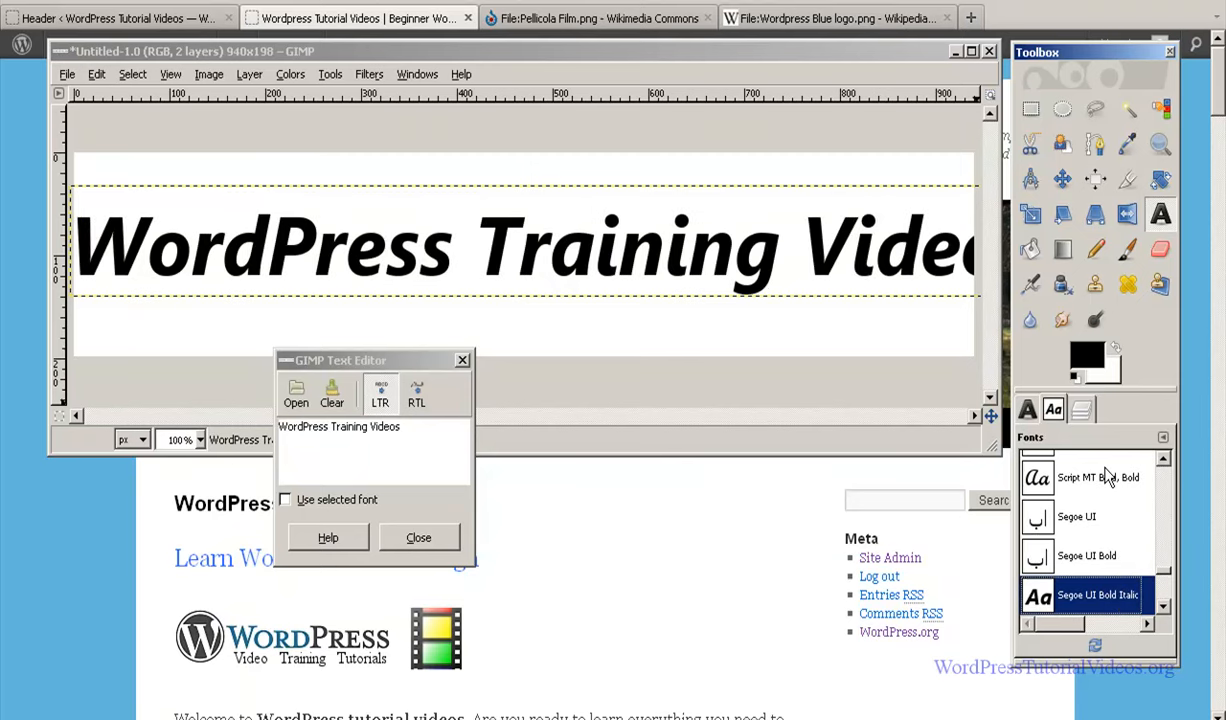
key(Down)
key(Down)
key(Down)
key(Down)
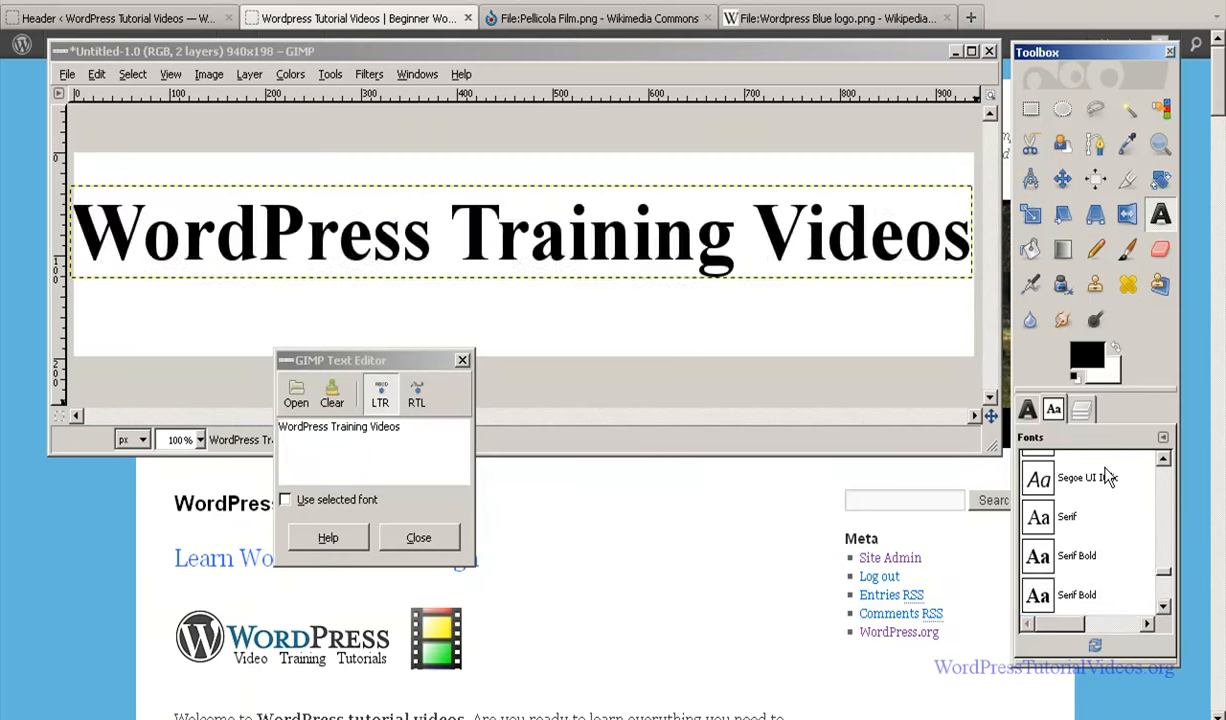
key(Up)
key(Up)
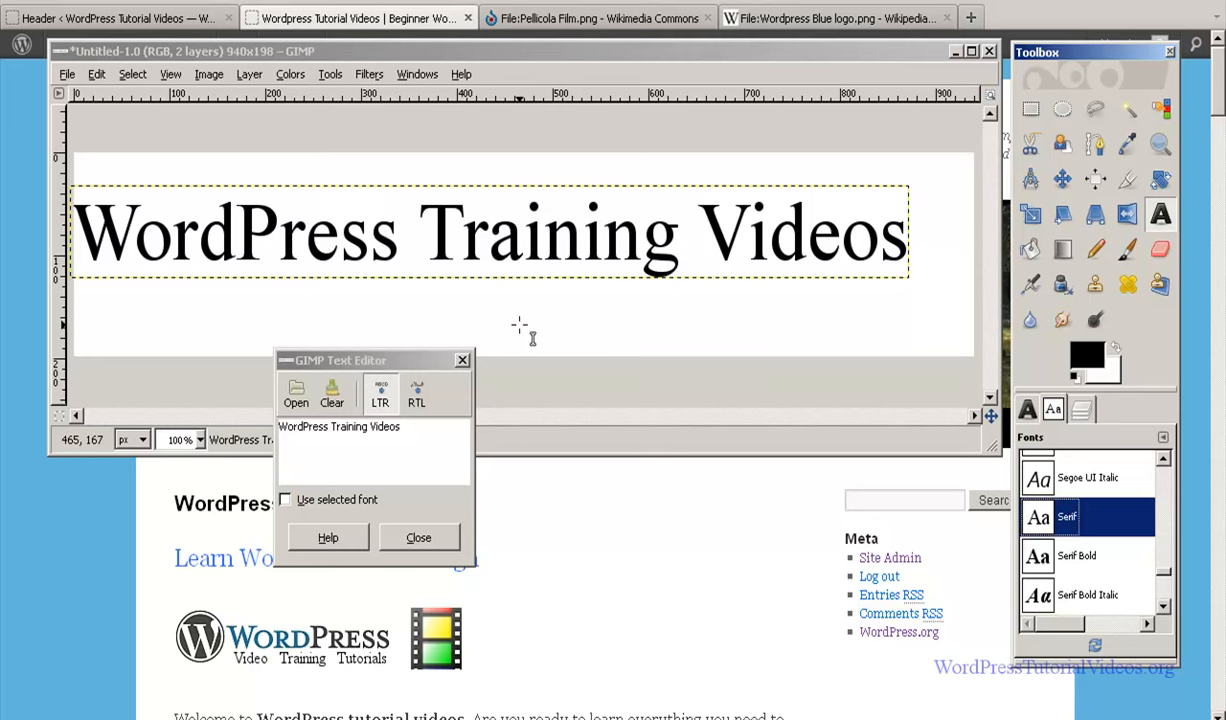
Move the text to the upper part of the canvas, roughly centred horizontally with space below it.
click(479, 236)
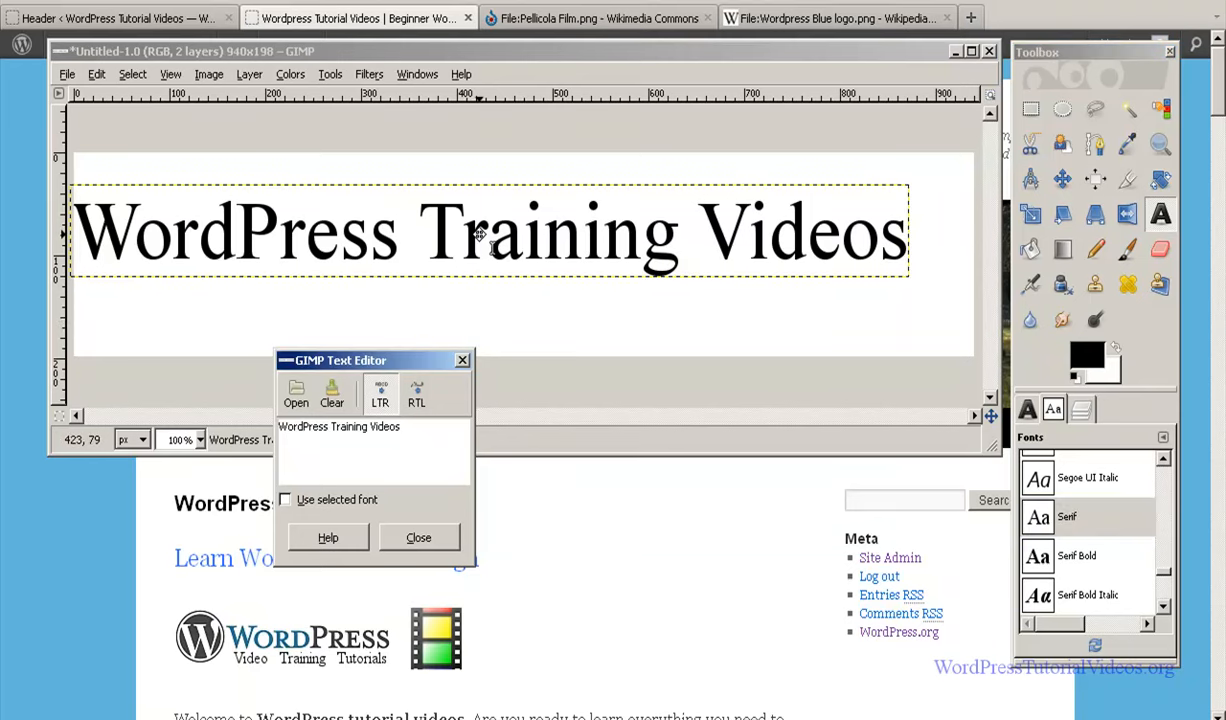
drag(490, 235, 506, 236)
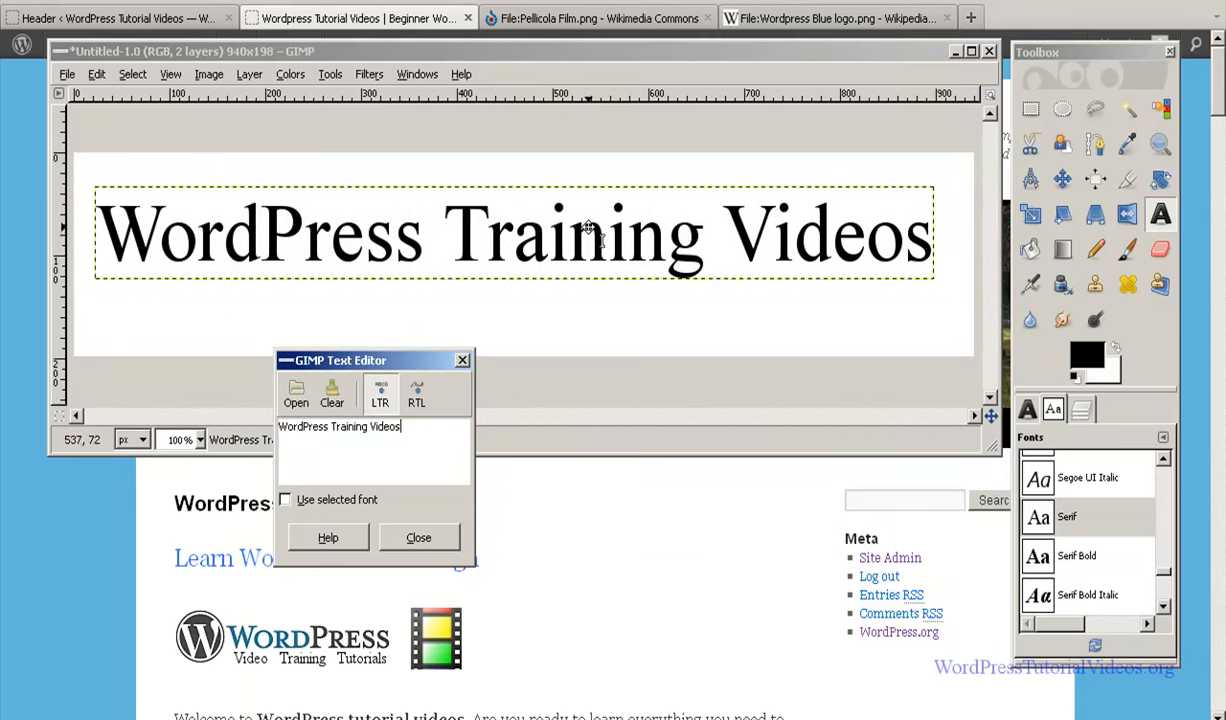
click(1063, 180)
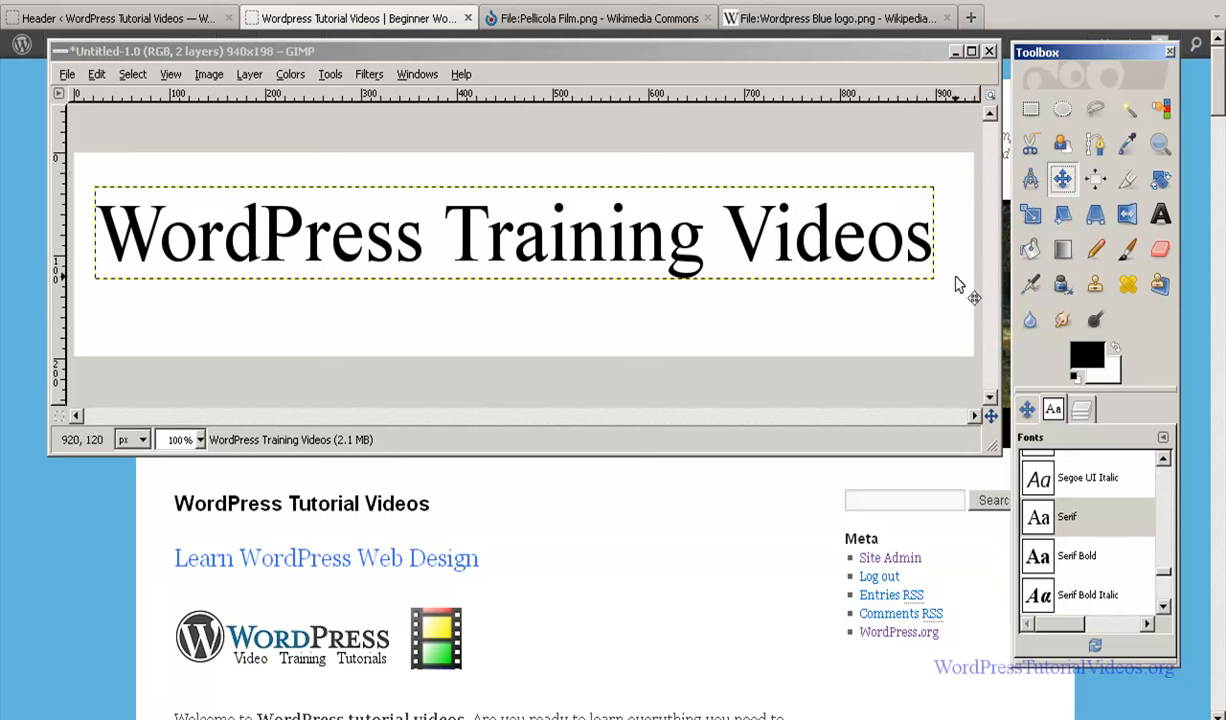
drag(681, 231, 703, 208)
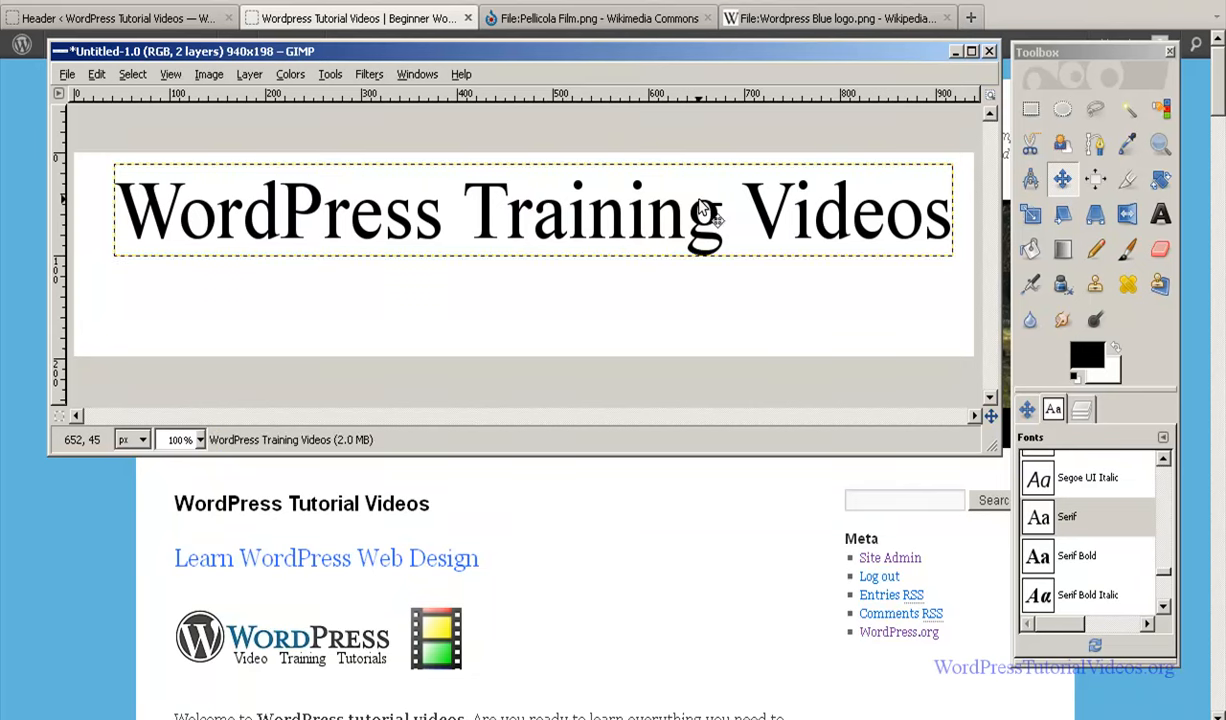
Open the text layer's colour for editing, sample #21759B from the WordPress logo in the browser, and return to GIMP.
click(1081, 410)
double_click(1119, 535)
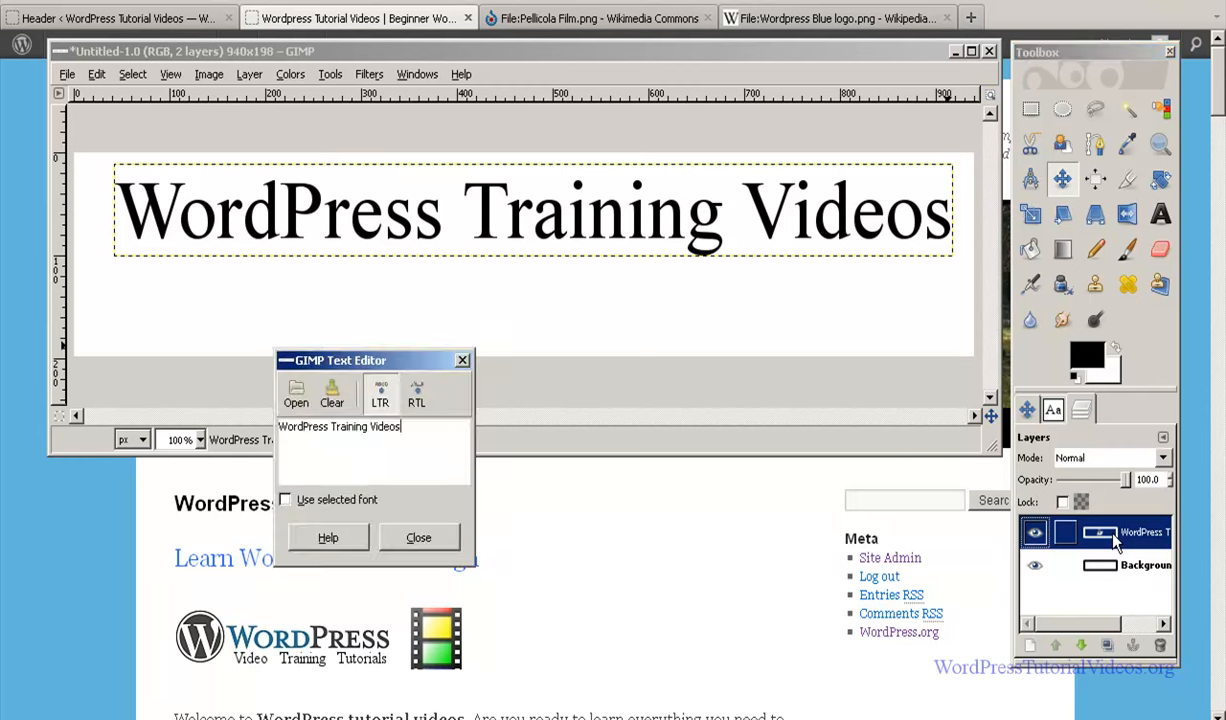
click(1027, 410)
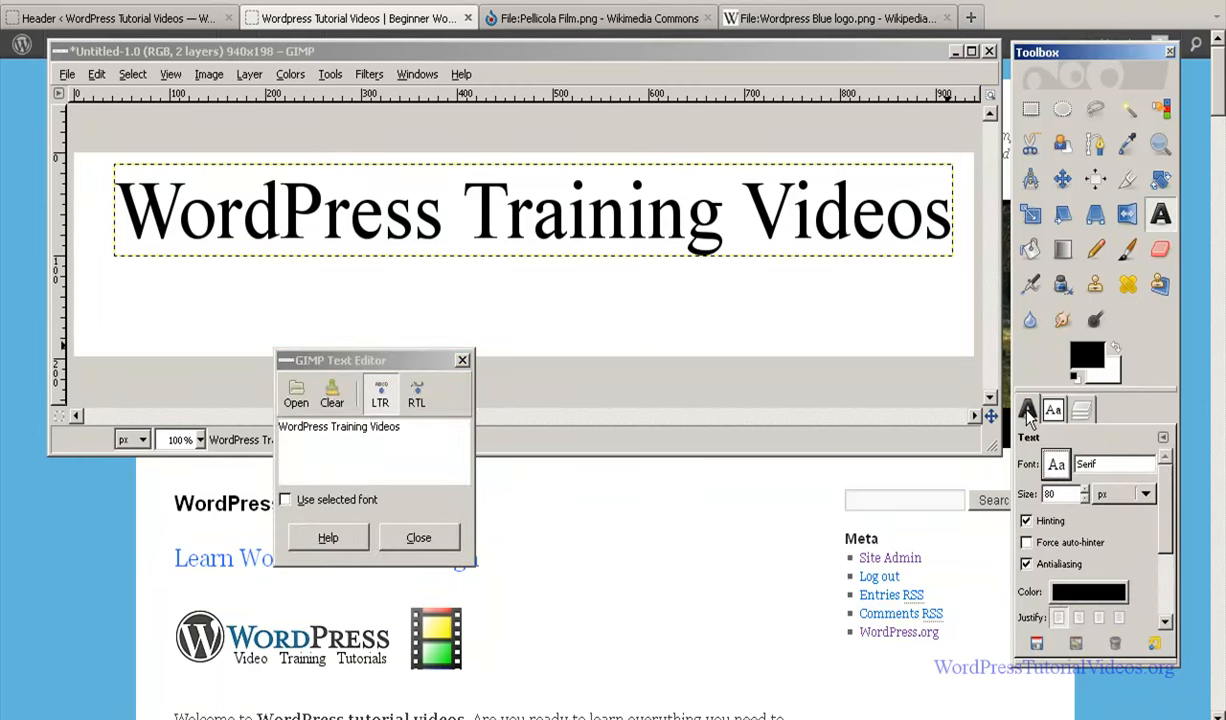
click(1080, 596)
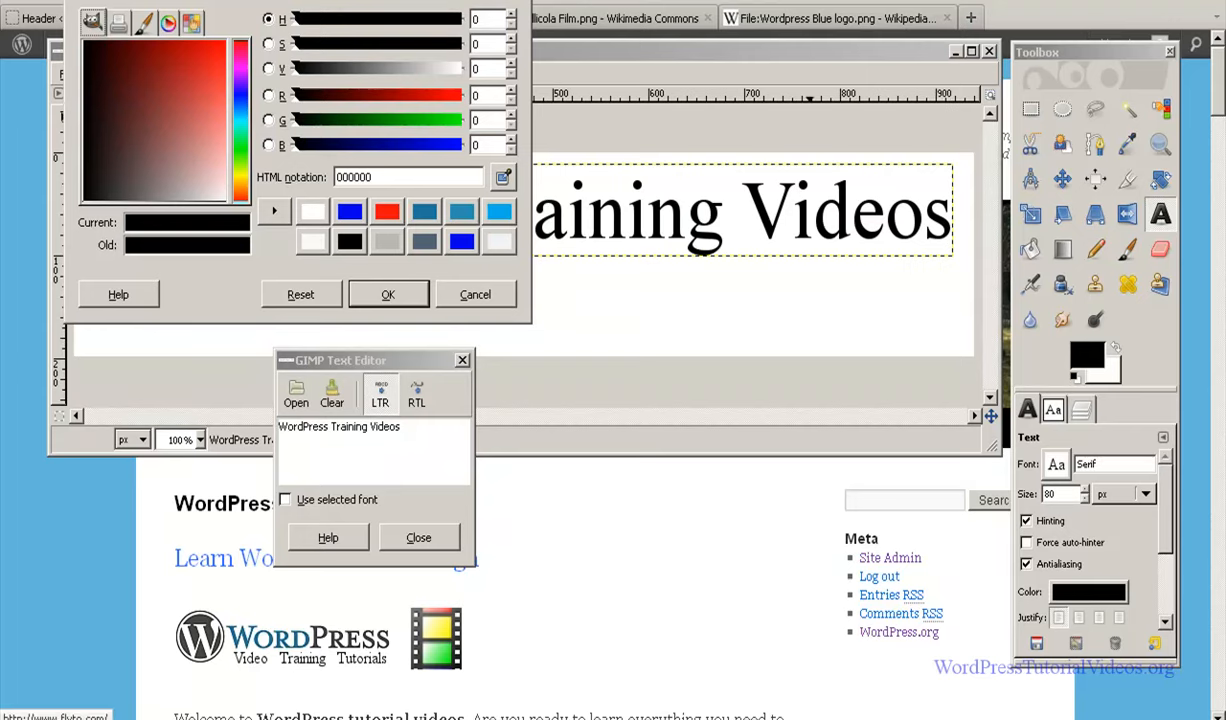
click(803, 20)
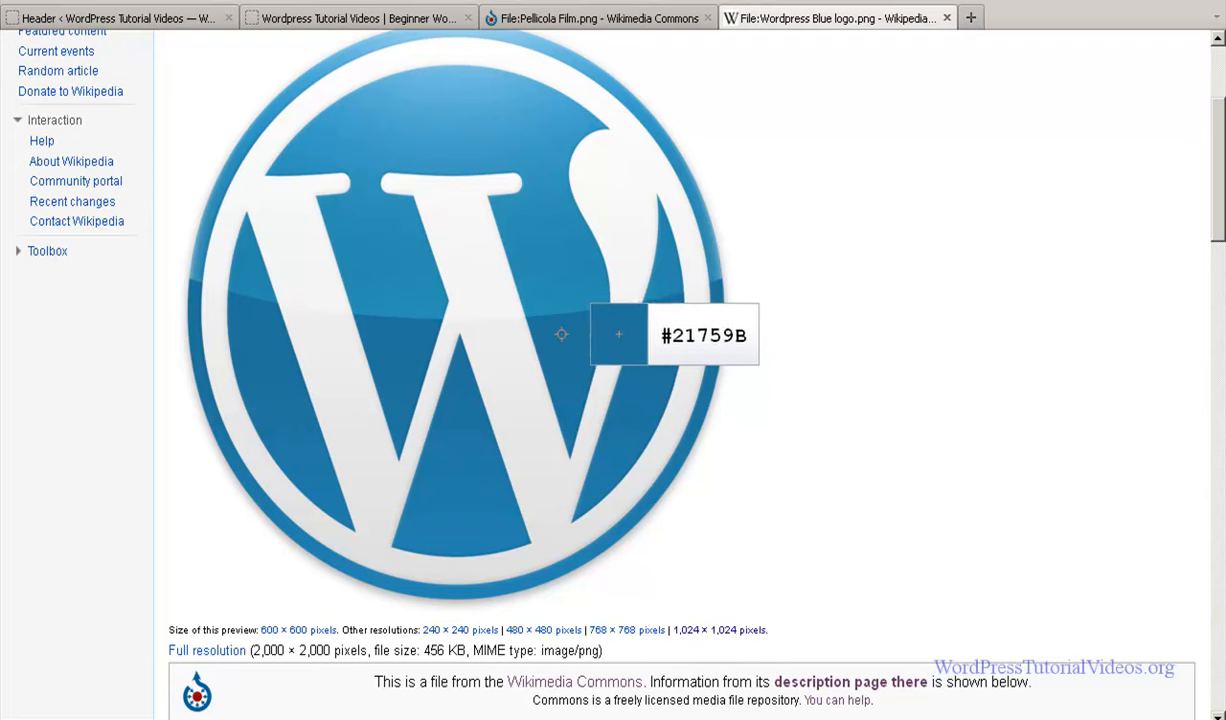
click(561, 334)
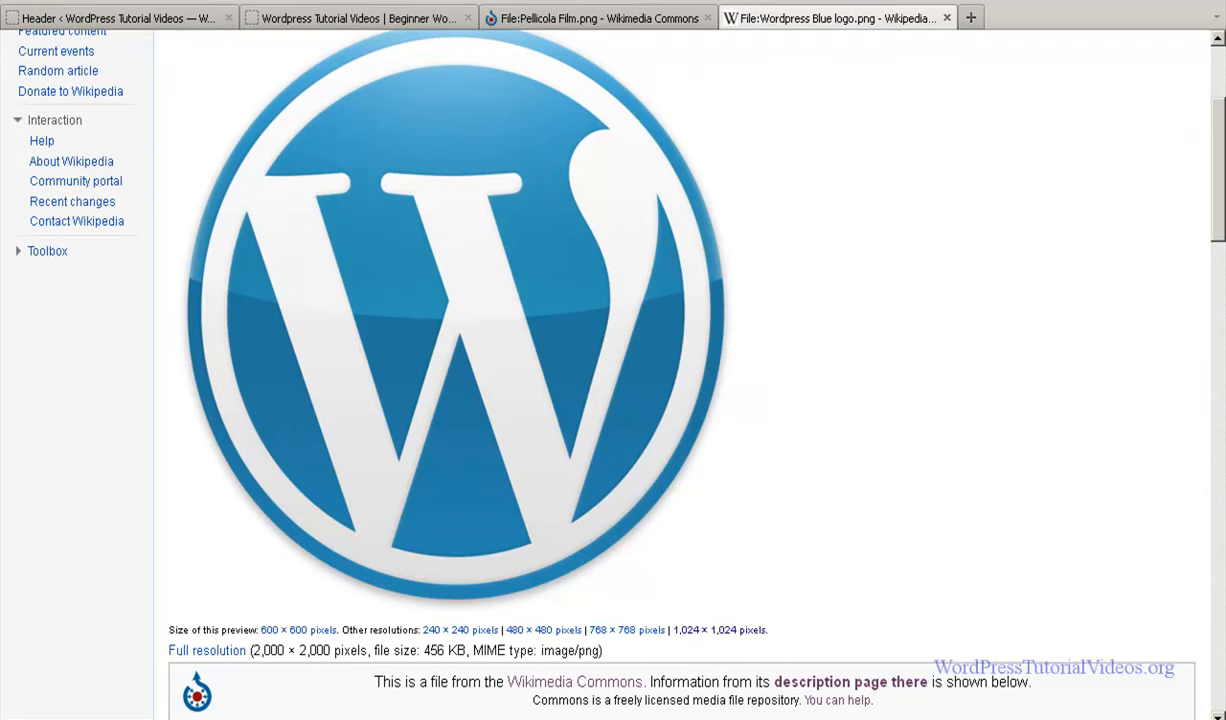
key(alt+Tab)
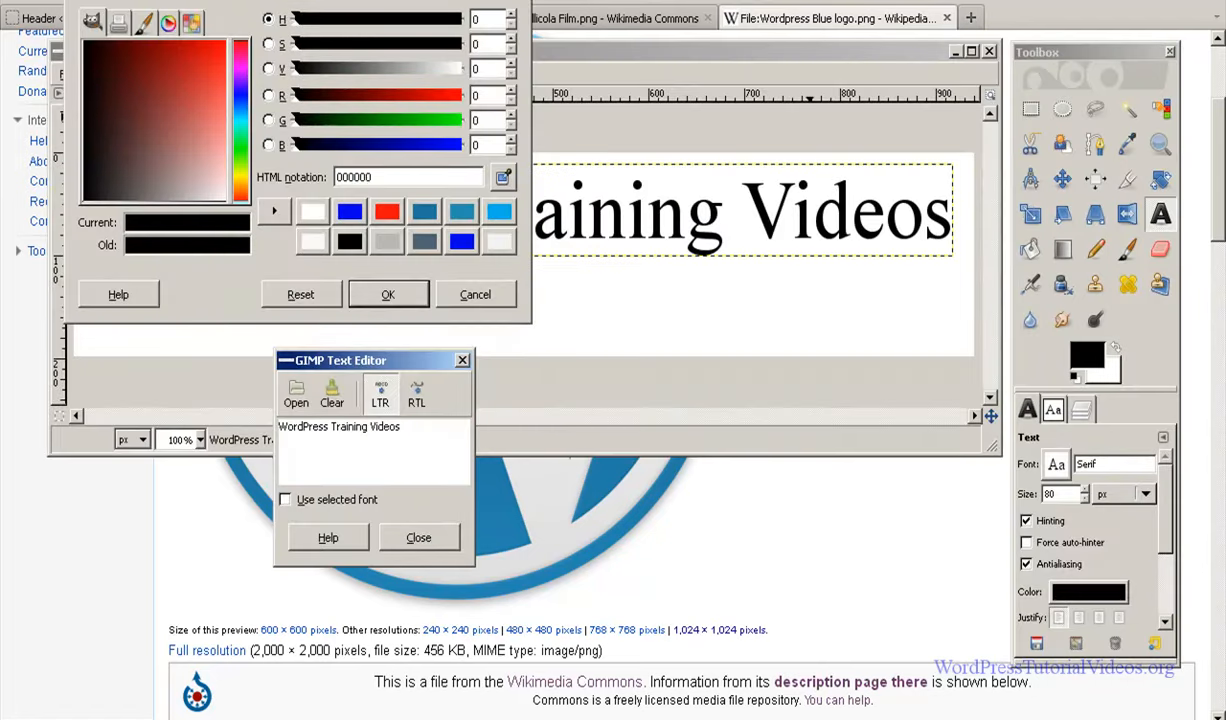
Set the header text's colour to #21759B and close the text editor.
drag(383, 177, 331, 177)
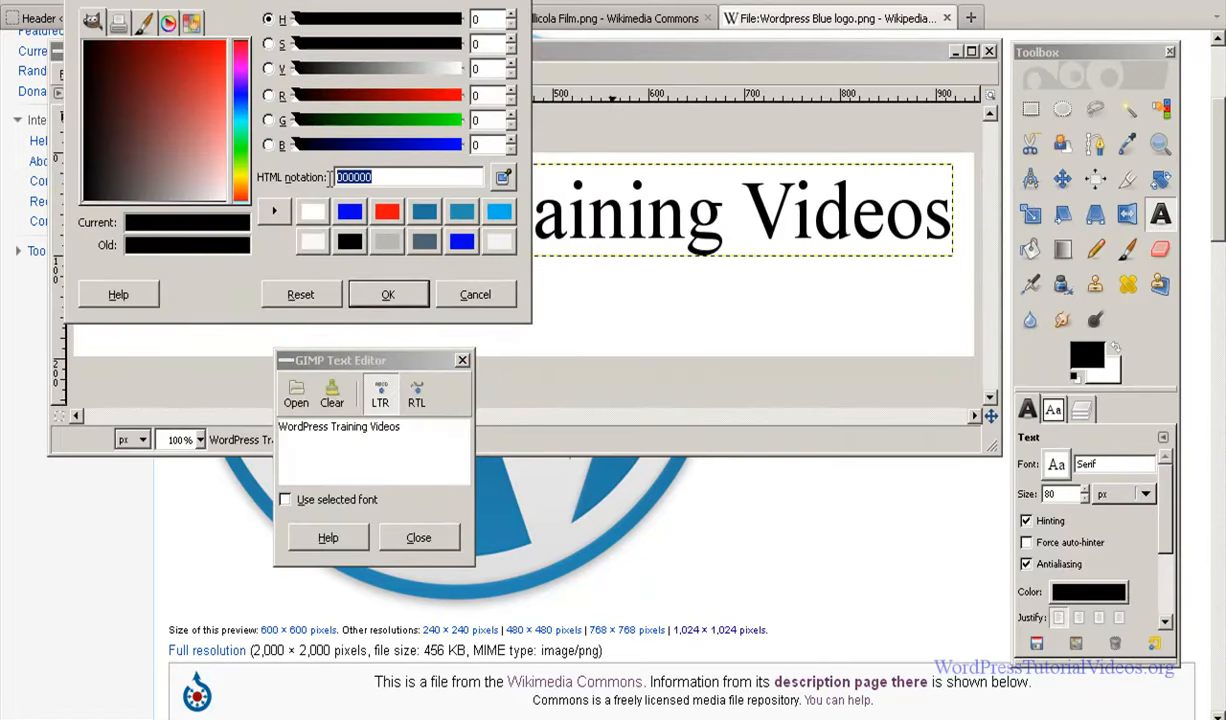
right_click(340, 174)
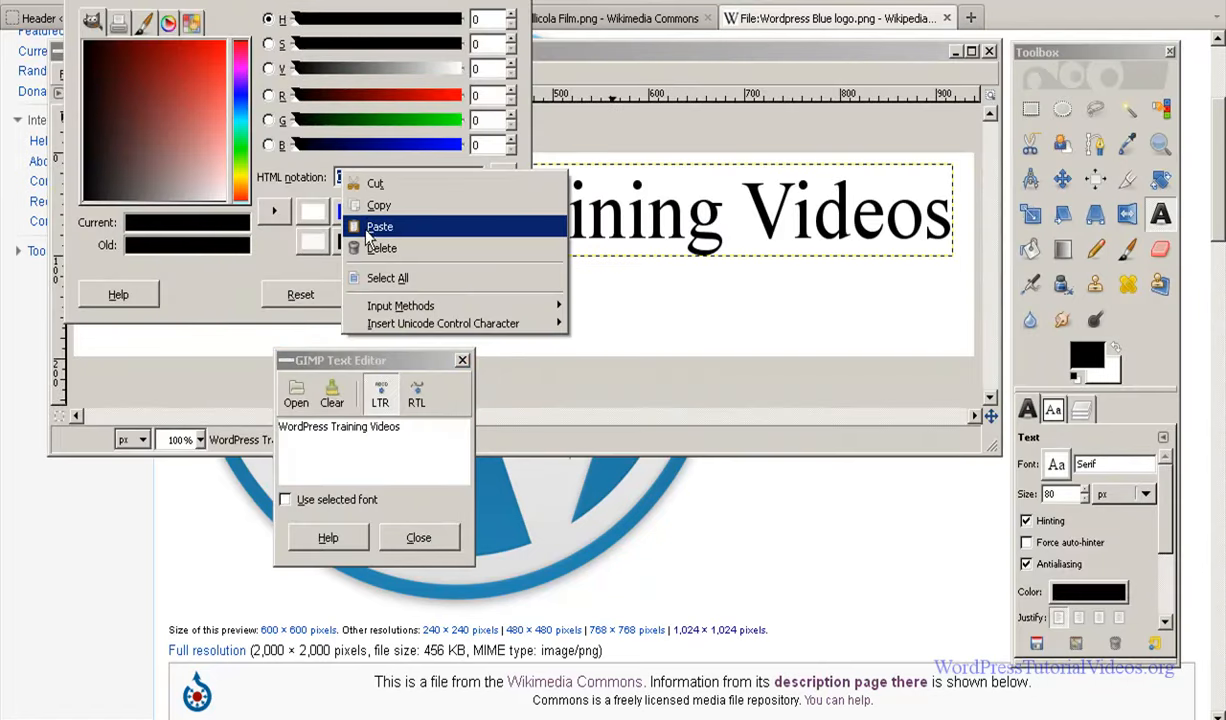
click(355, 227)
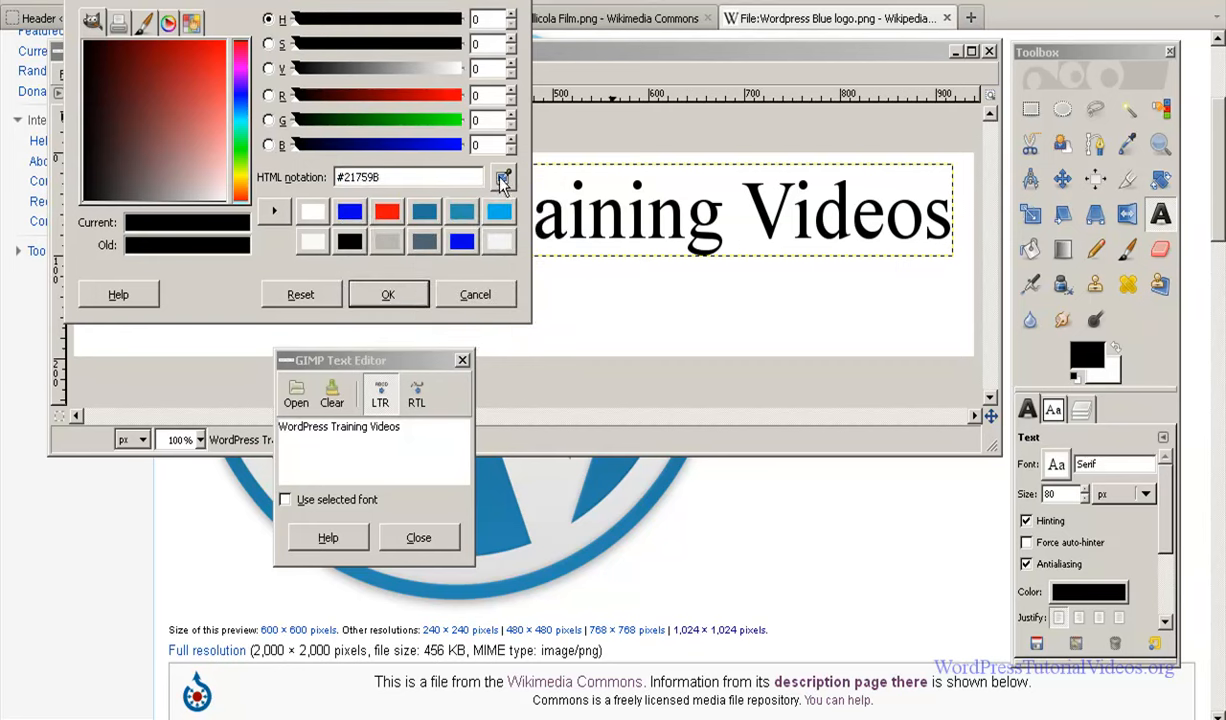
key(Return)
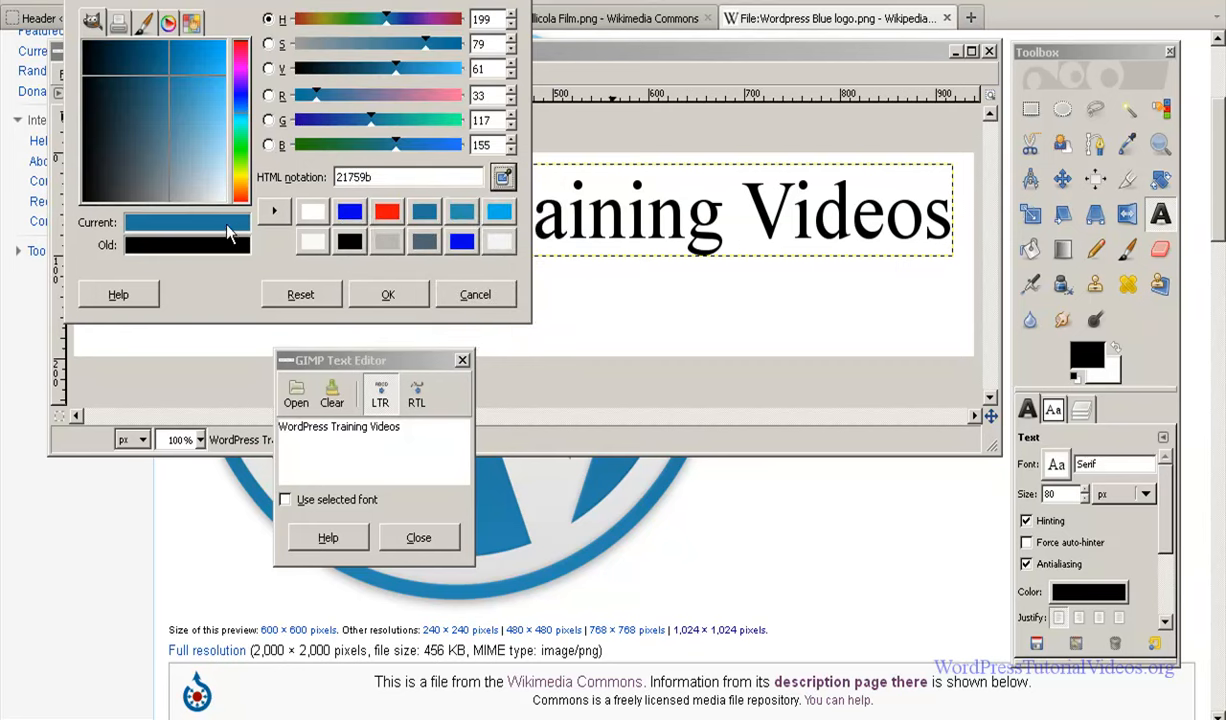
click(390, 292)
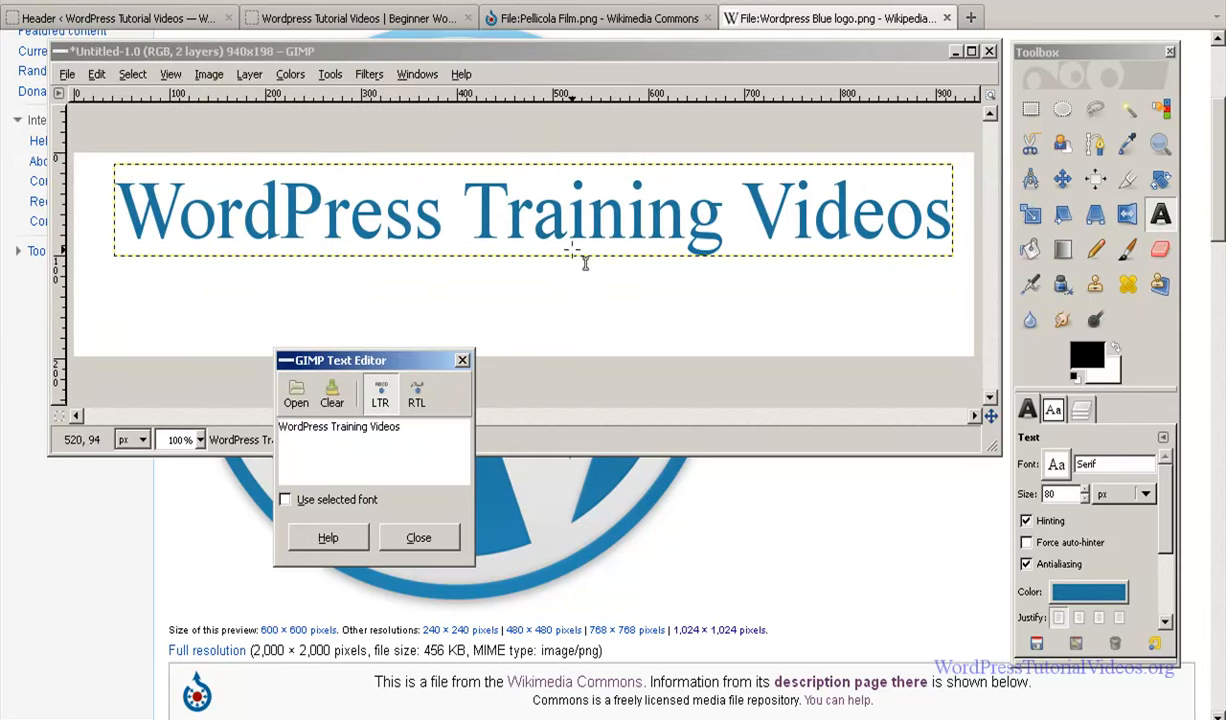
click(430, 548)
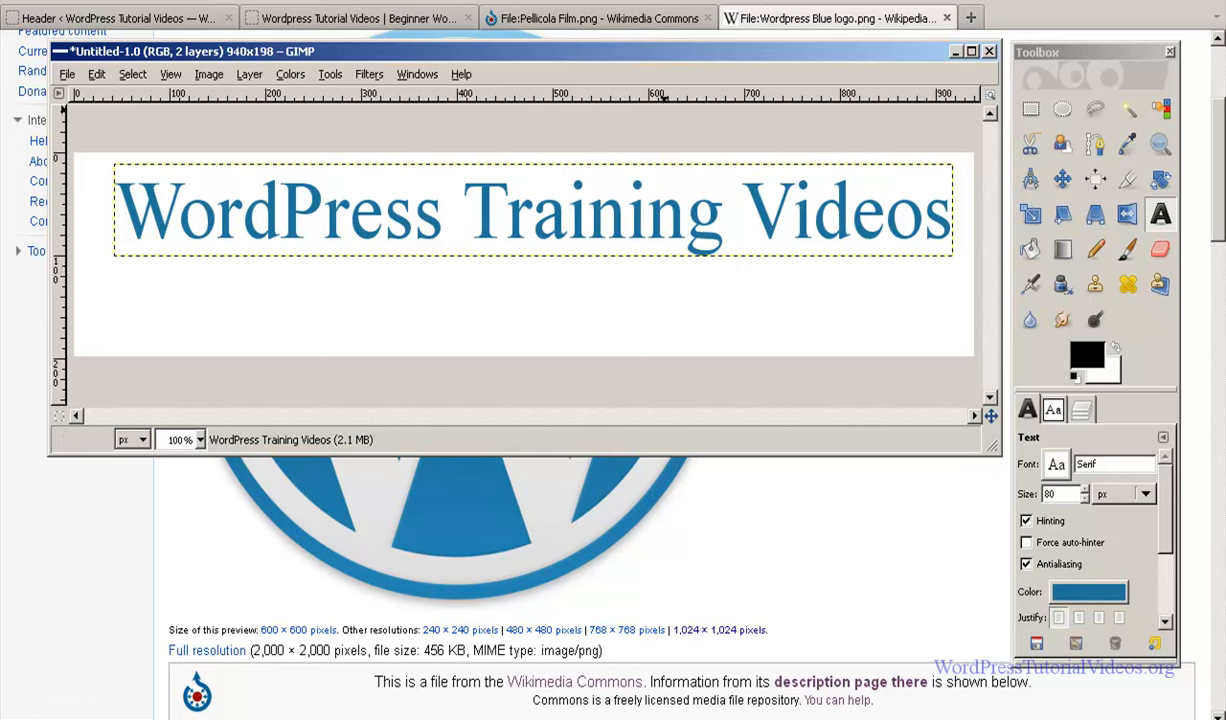
Open the wp1024 logo from the header folder in GIMP and arrange its window clear of the folder window.
key(alt+Tab)
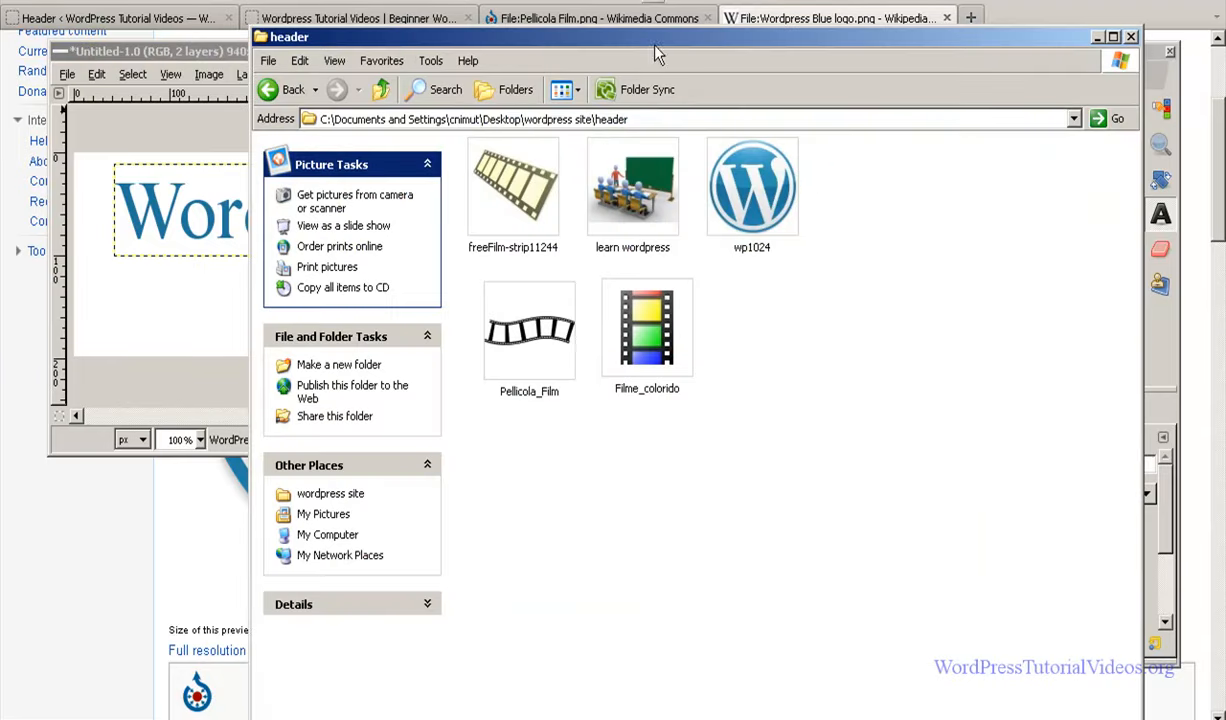
right_click(755, 200)
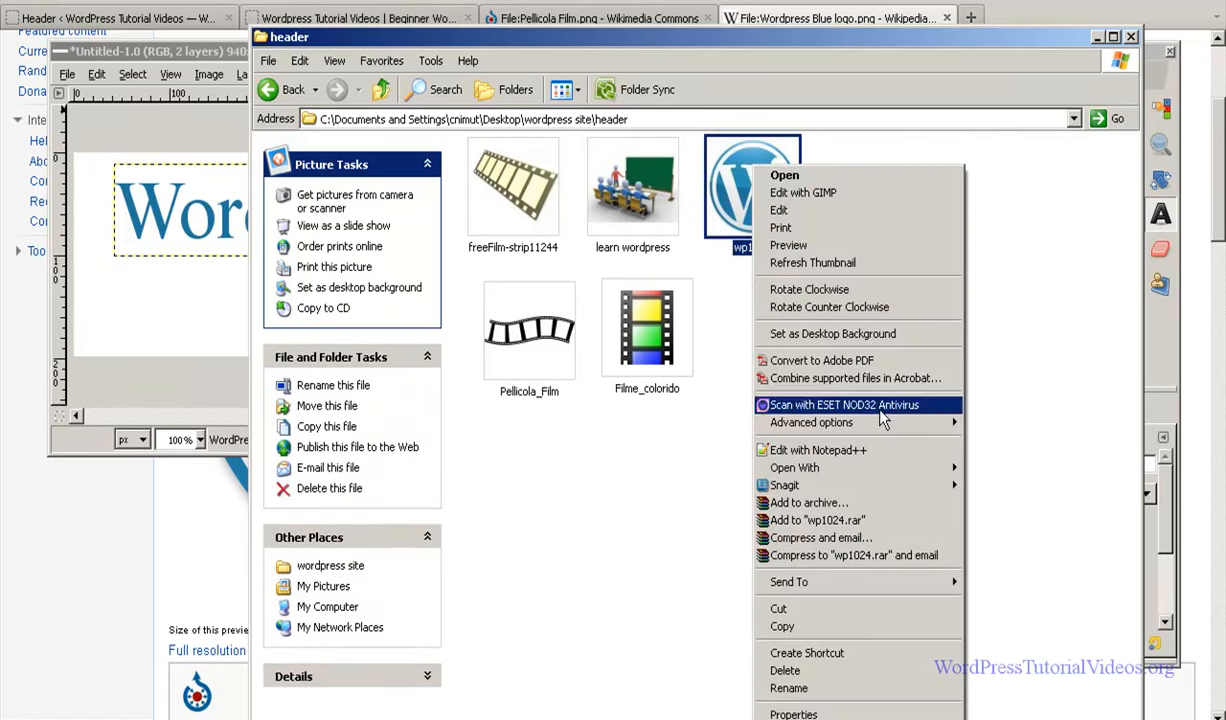
mouse_move(830, 422)
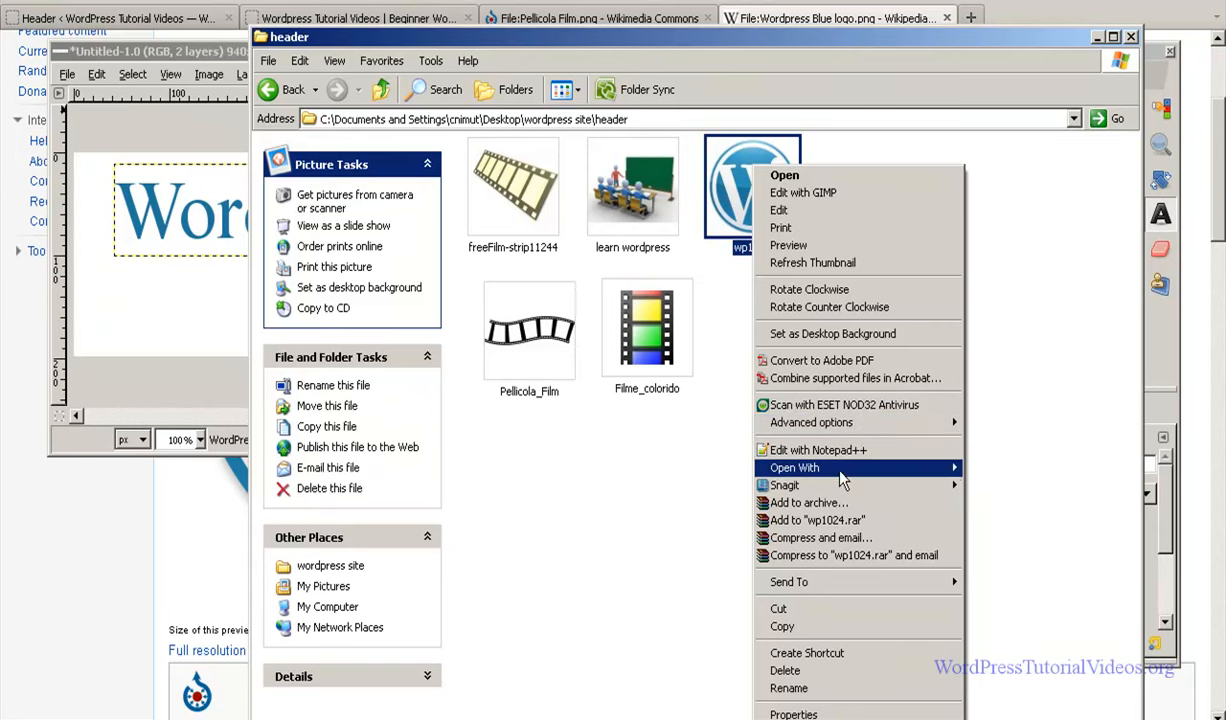
mouse_move(810, 467)
click(1039, 572)
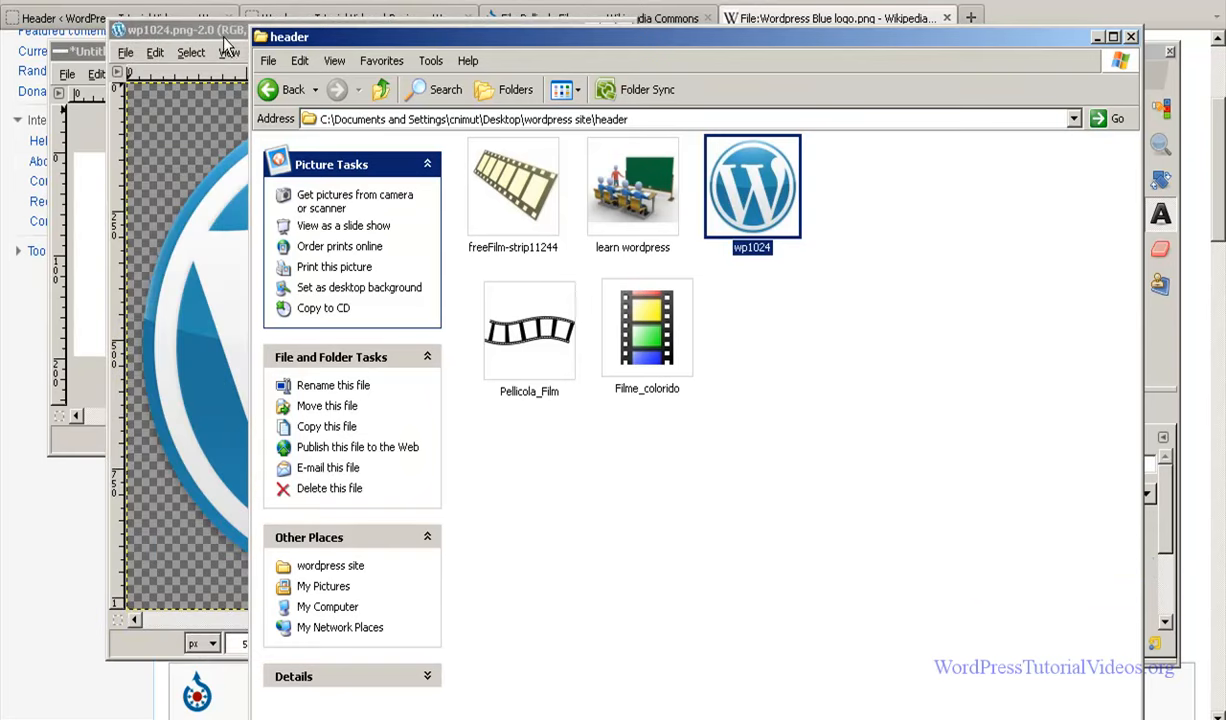
click(222, 36)
drag(272, 37, 857, 98)
drag(502, 34, 627, 56)
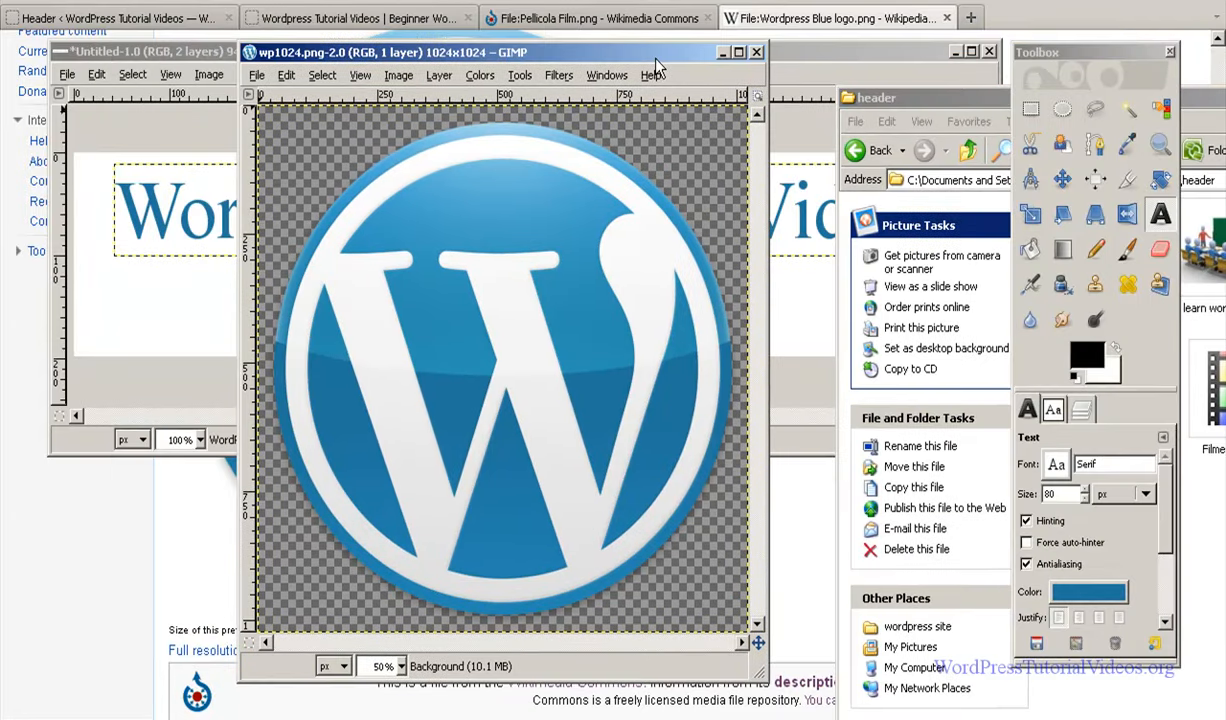
Scale the WordPress logo image to 125 × 125 pixels with its proportions linked.
click(397, 80)
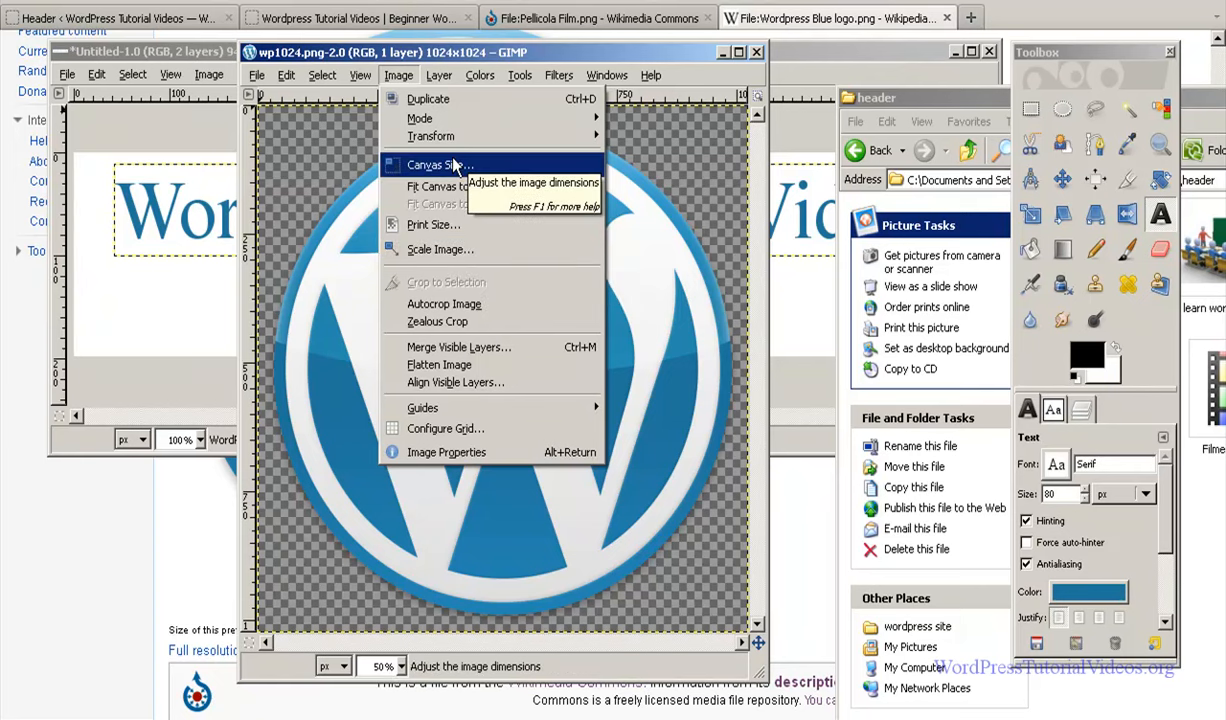
click(443, 250)
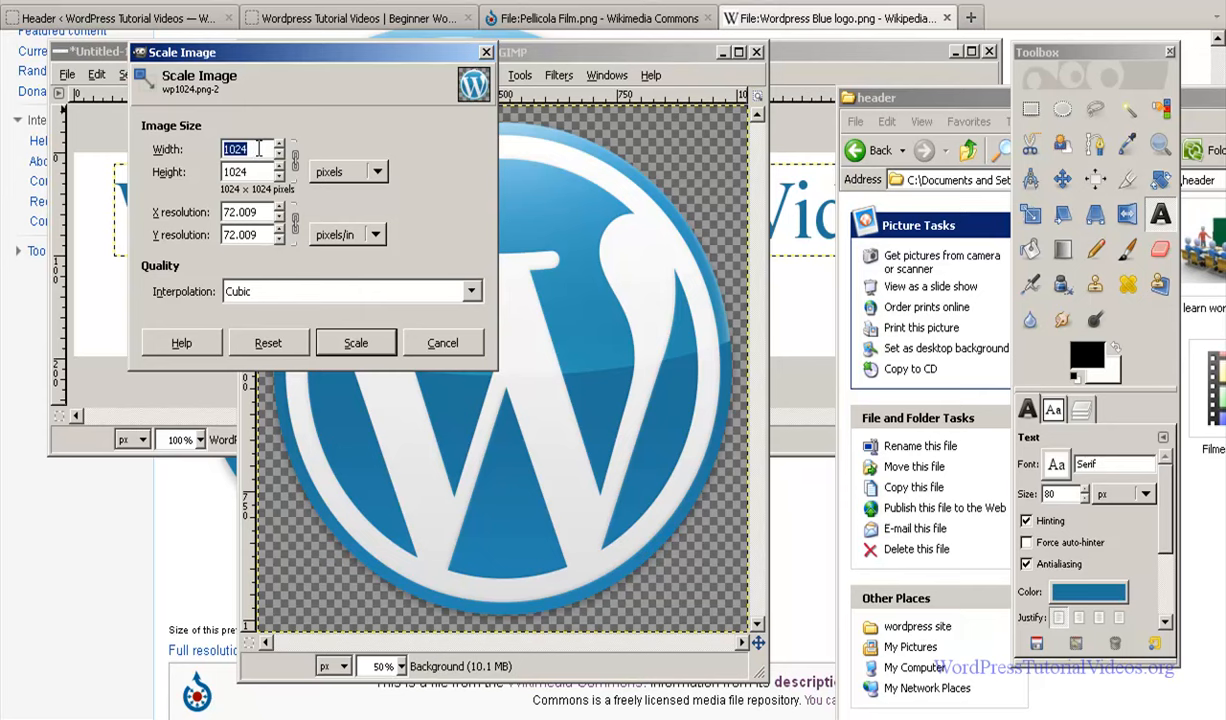
click(295, 166)
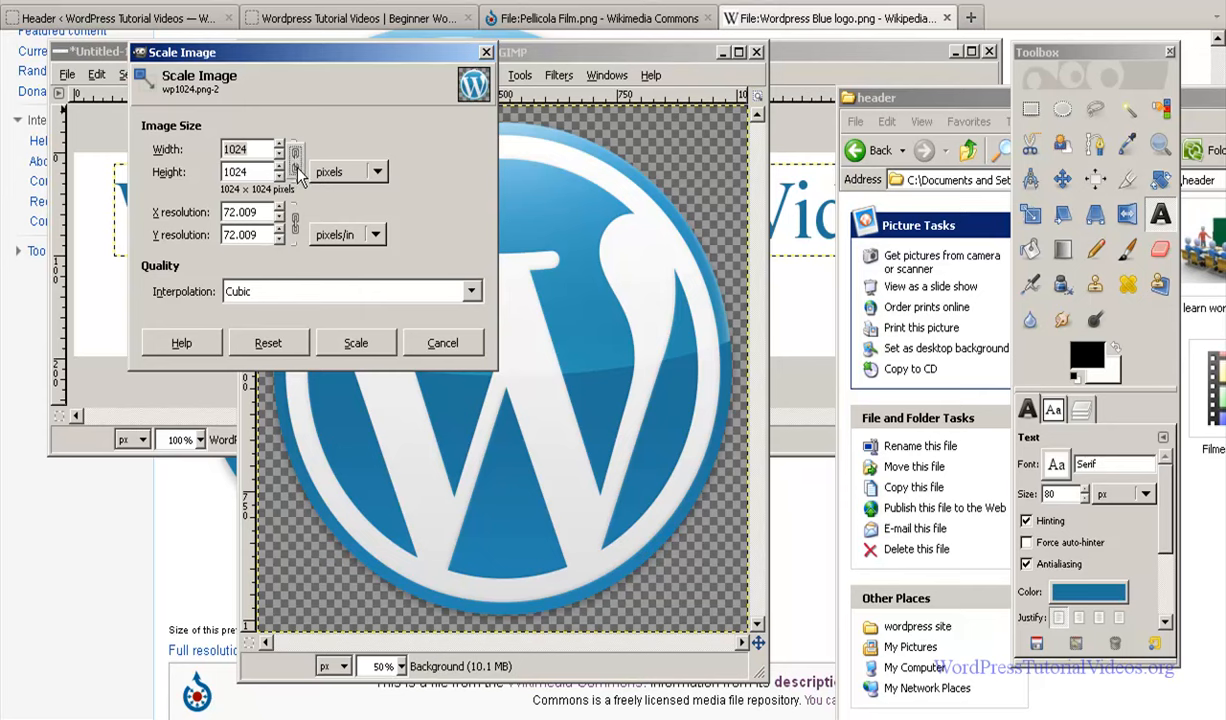
drag(250, 148, 204, 148)
text(125)
click(257, 170)
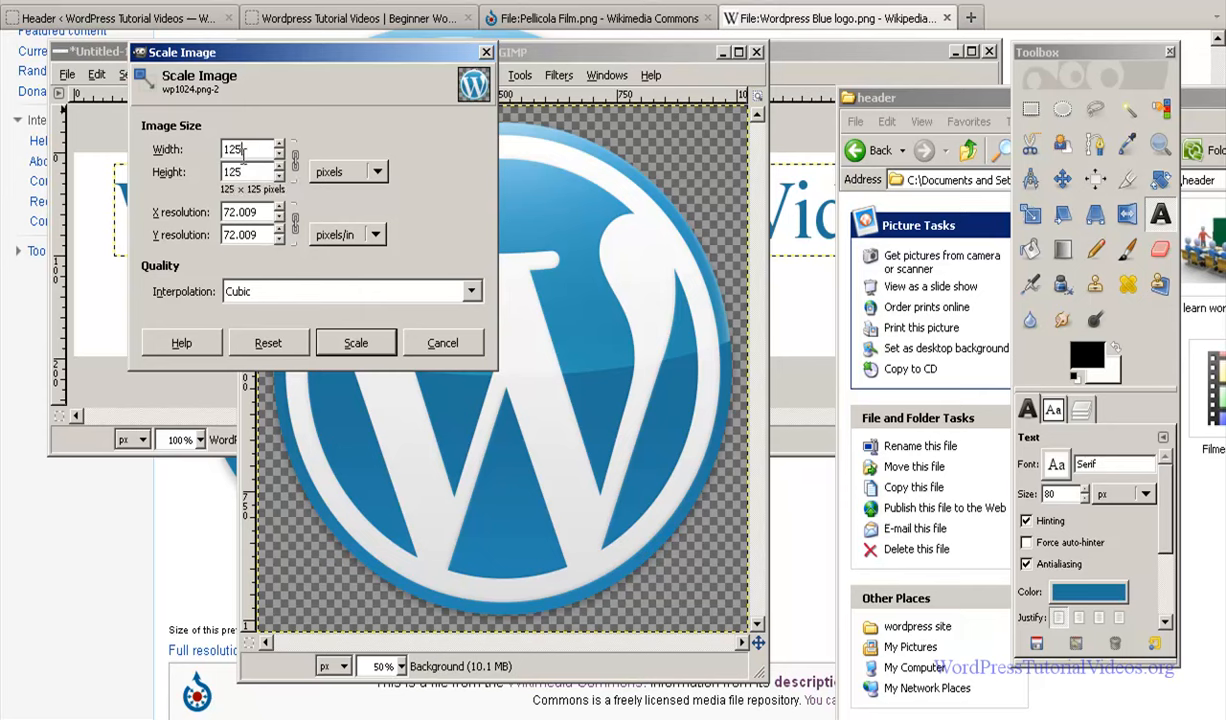
click(357, 344)
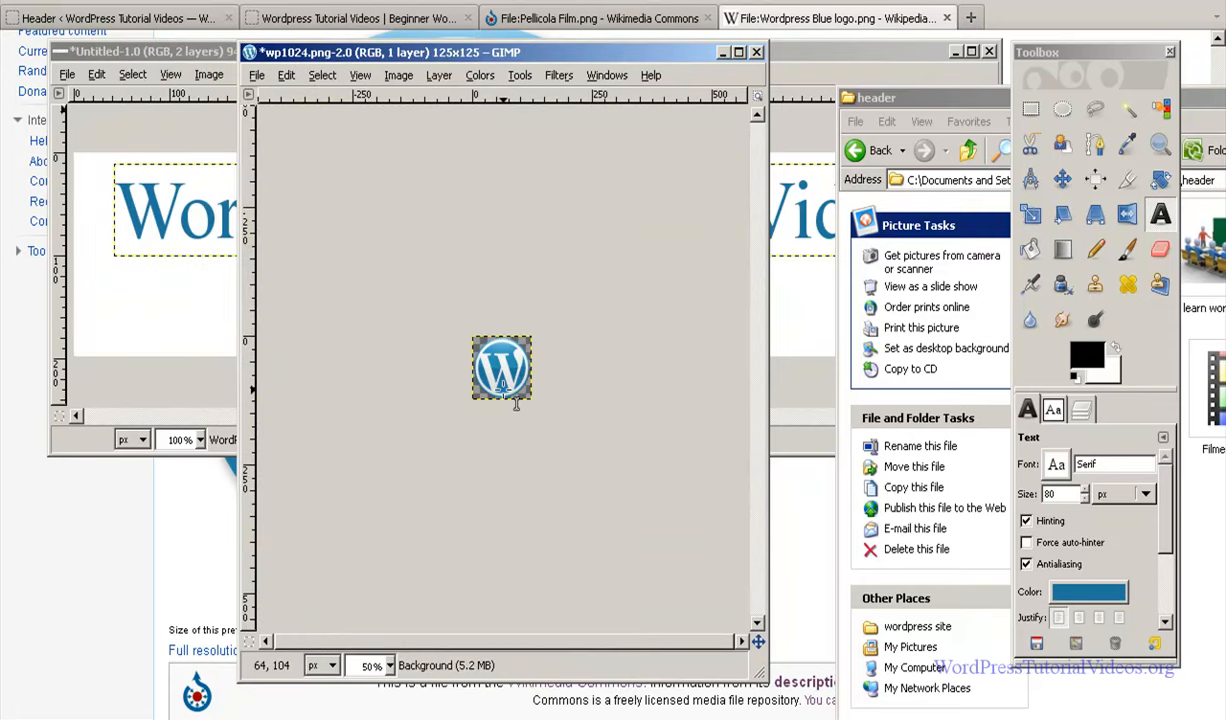
Save the scaled logo as wp125.png in the header folder, keeping the existing PNG options.
click(257, 78)
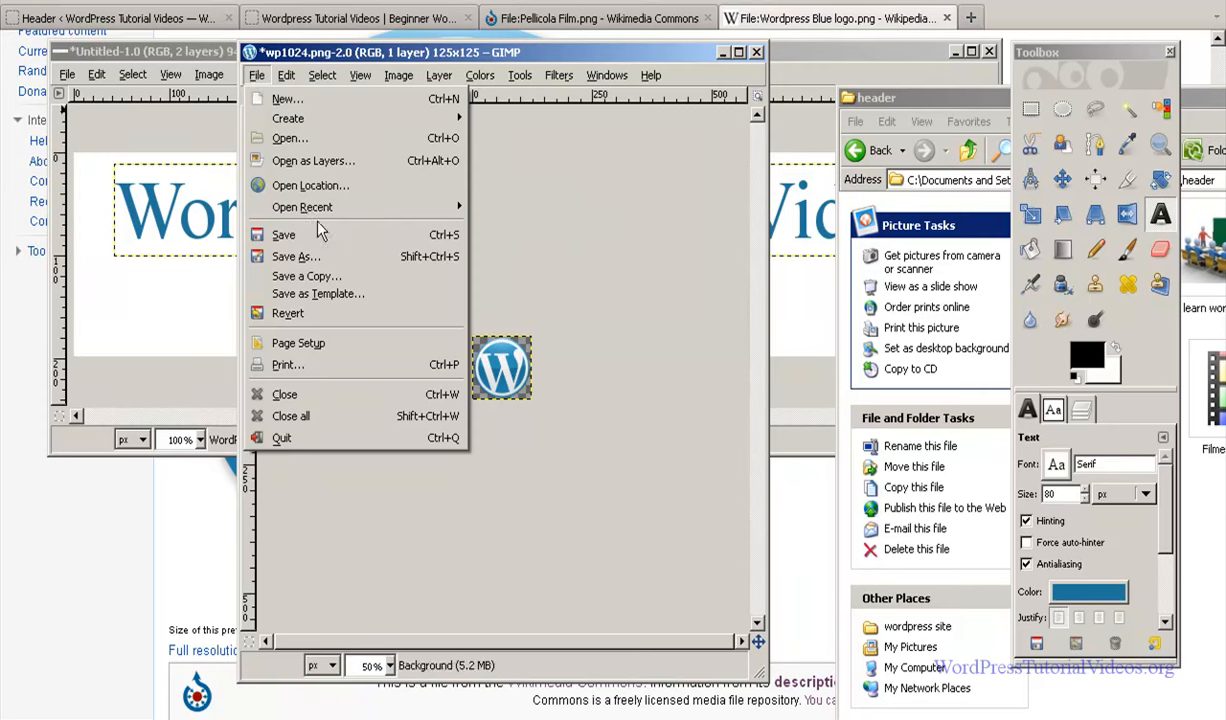
click(312, 258)
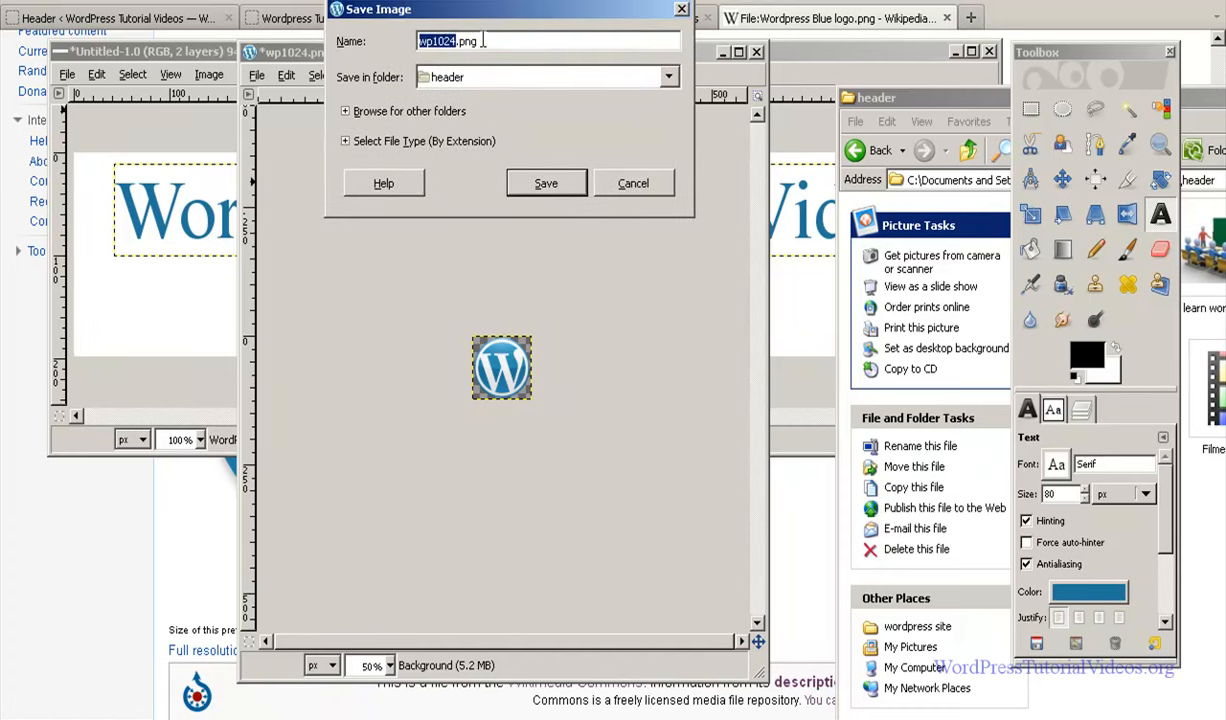
click(348, 116)
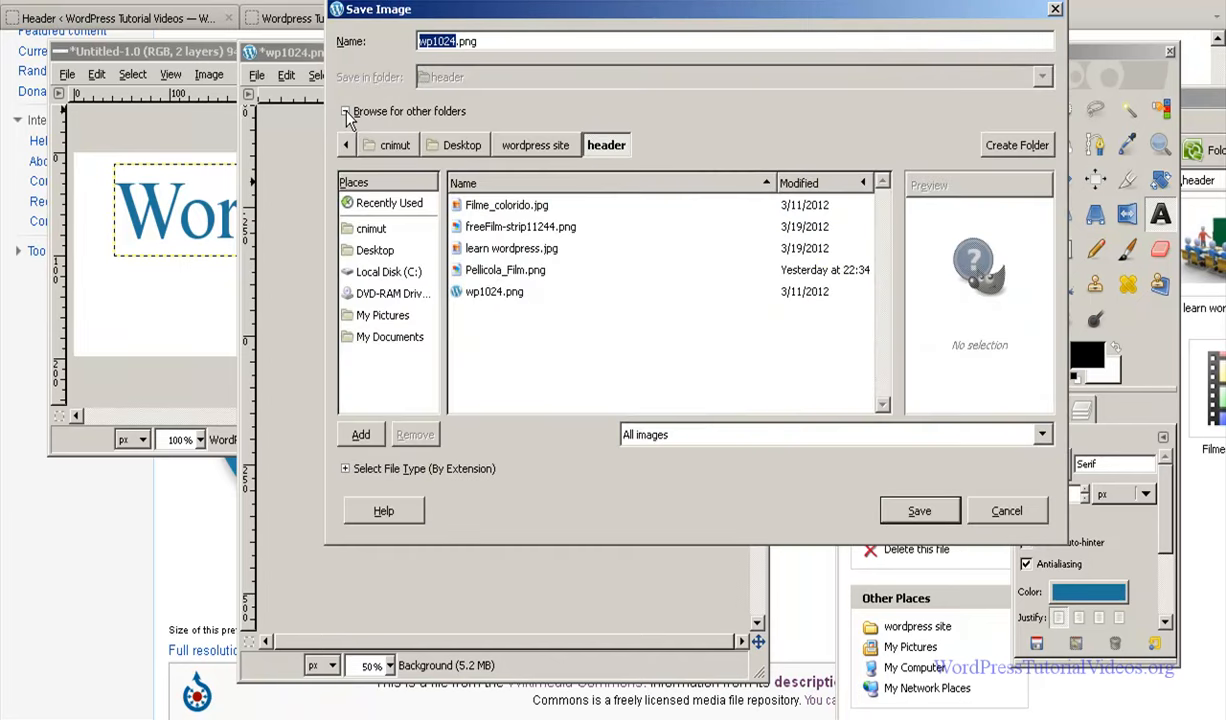
click(570, 150)
click(607, 146)
text(wp2)
key(BackSpace)
text(125)
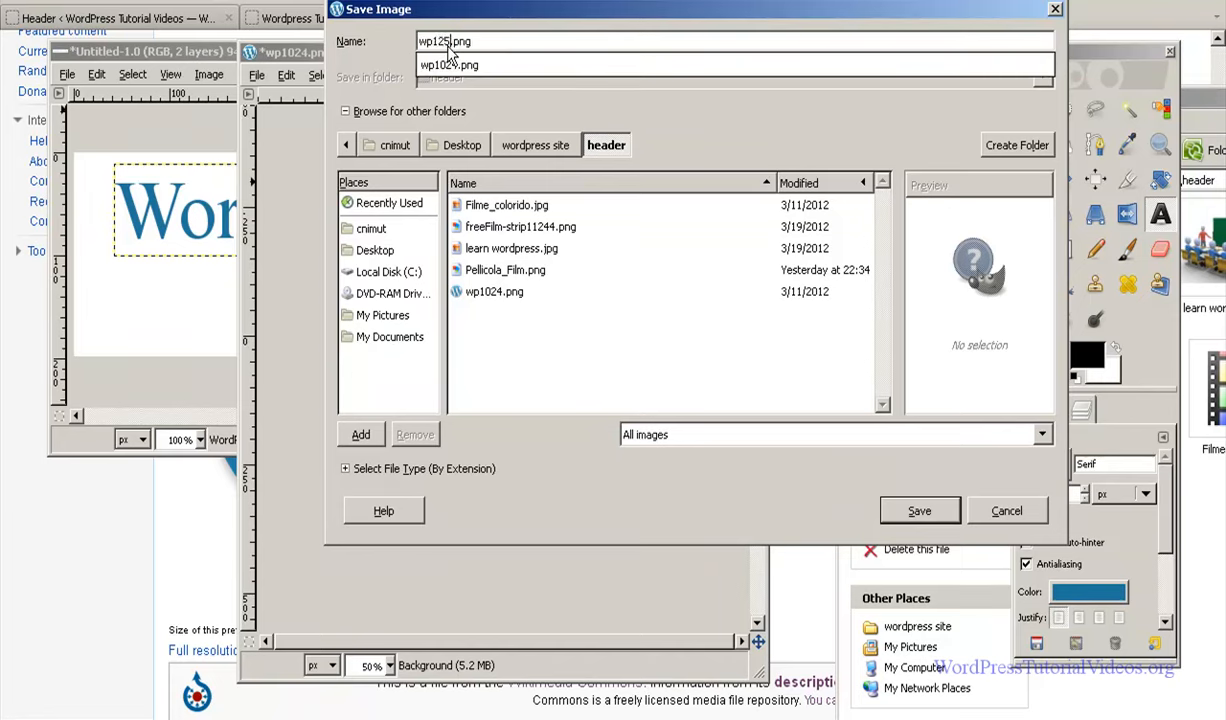
click(483, 48)
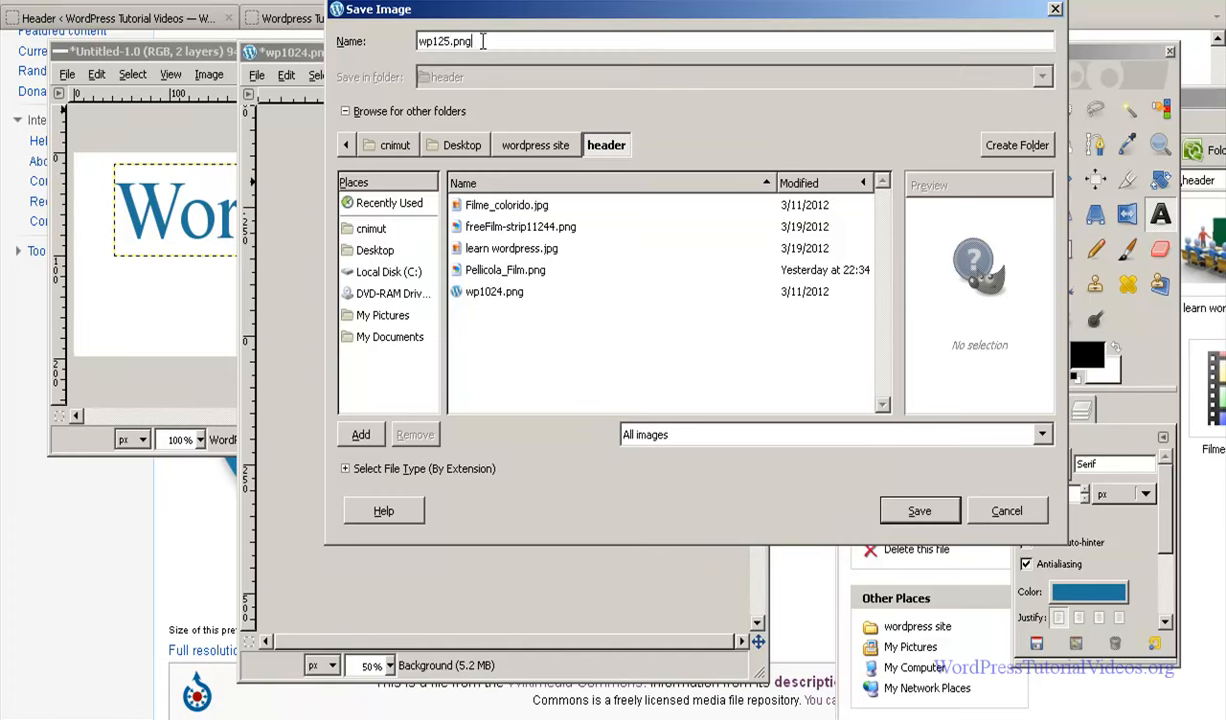
click(919, 518)
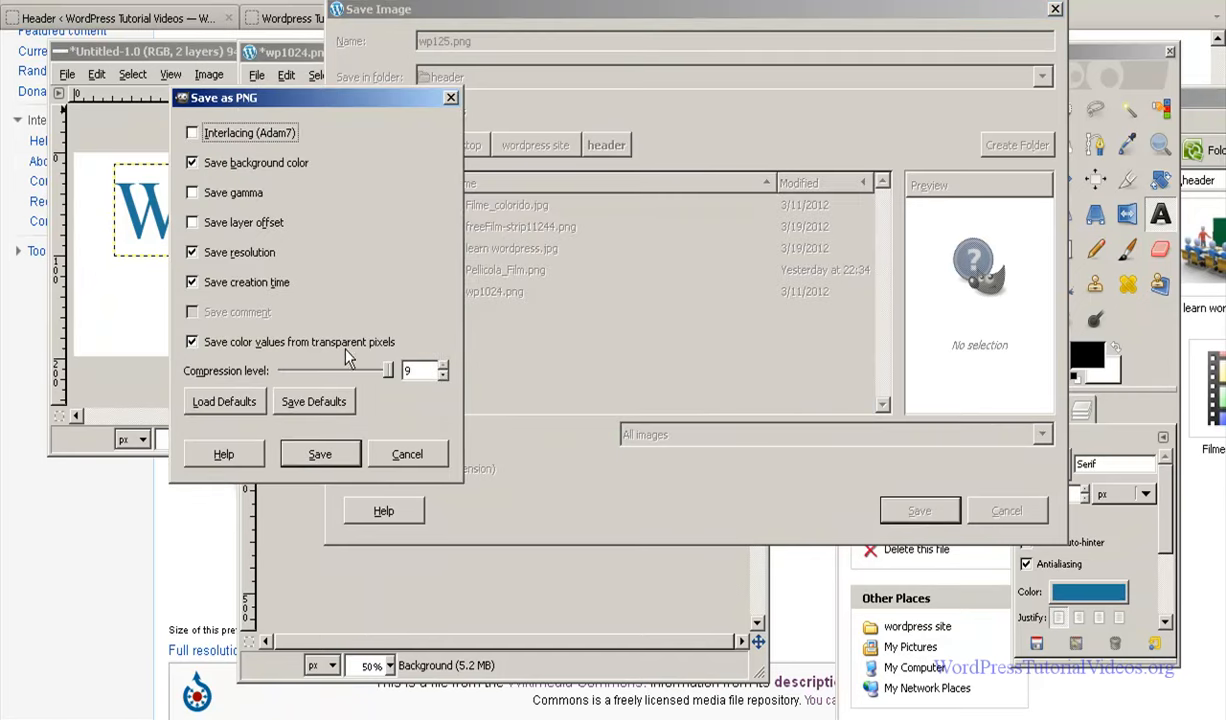
click(320, 454)
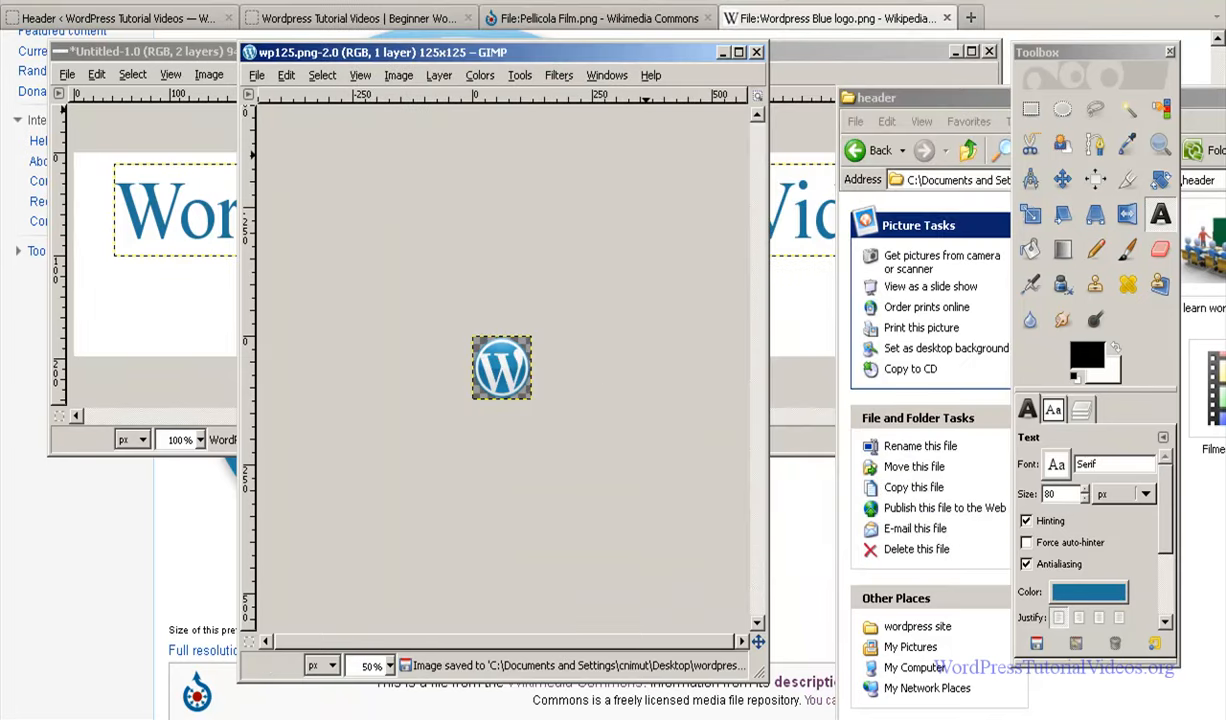
Minimize the logo image and add the wp125 file from the header folder to the 940 × 198 header image as a layer.
click(570, 718)
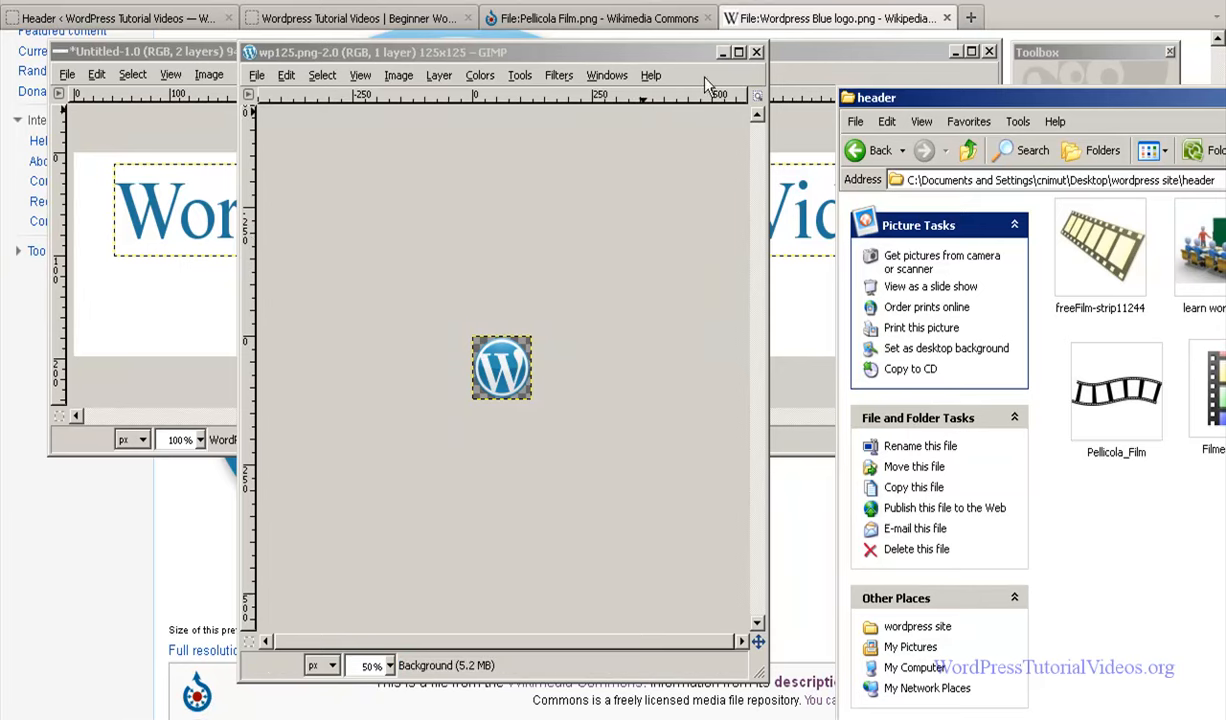
click(722, 52)
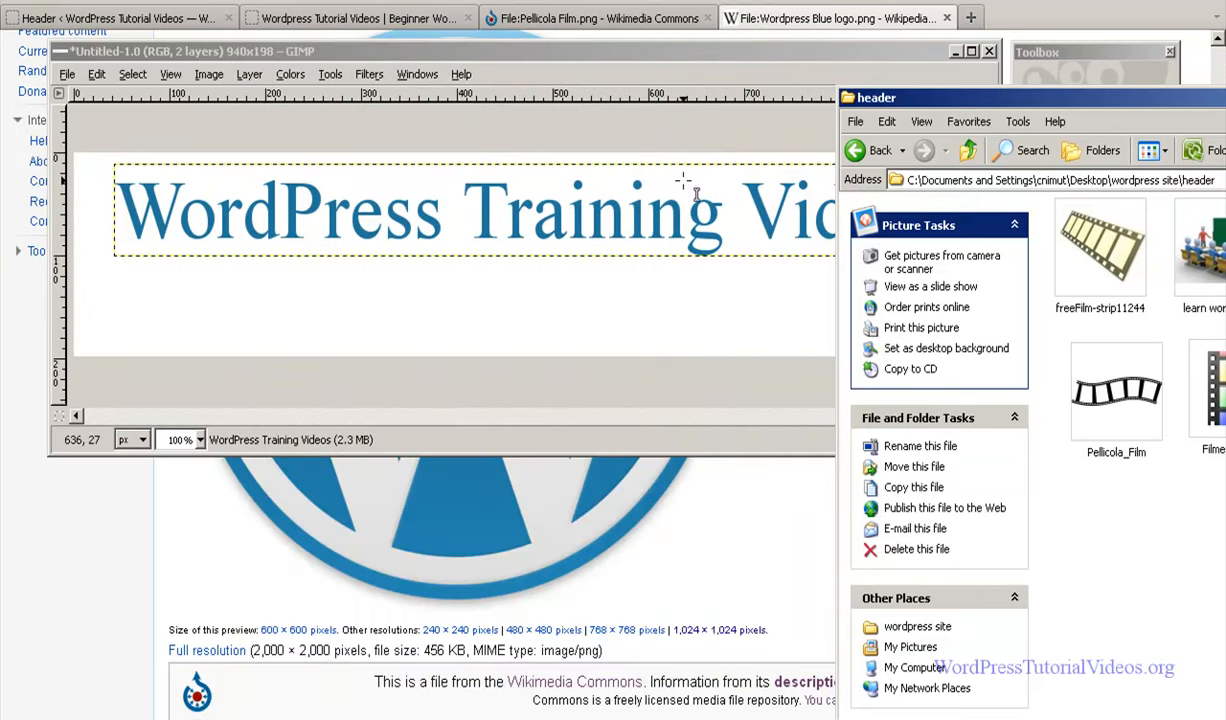
drag(978, 93, 485, 31)
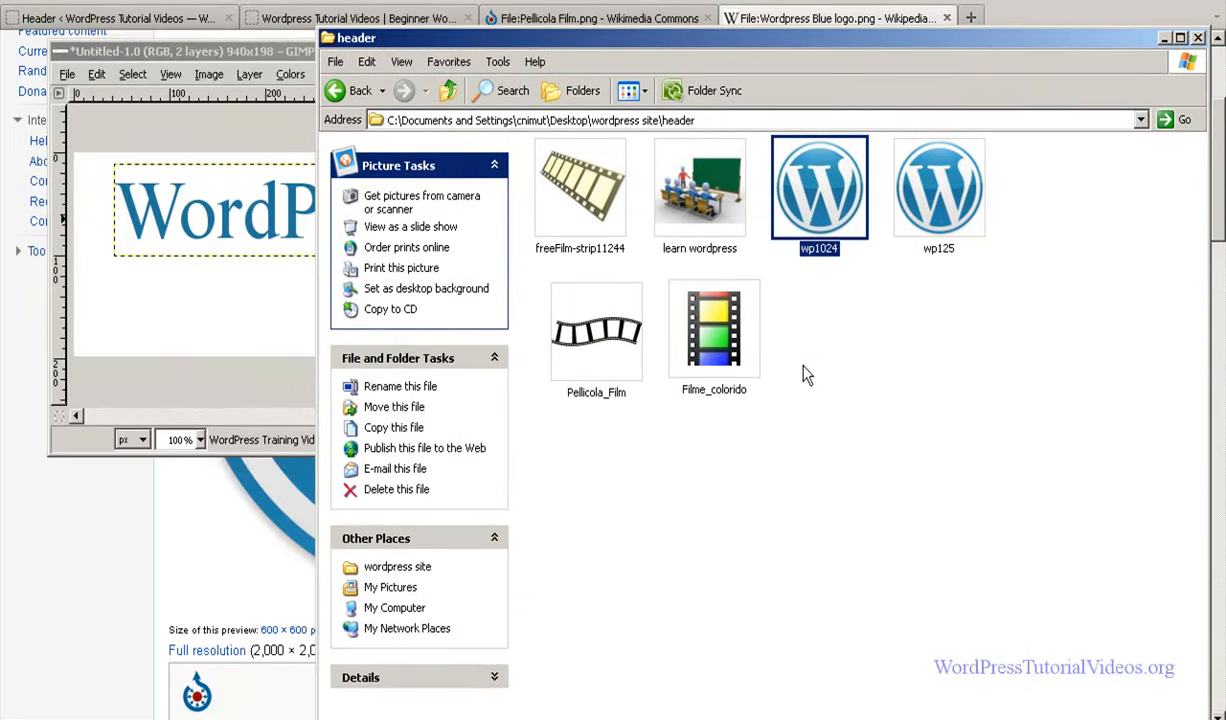
click(905, 408)
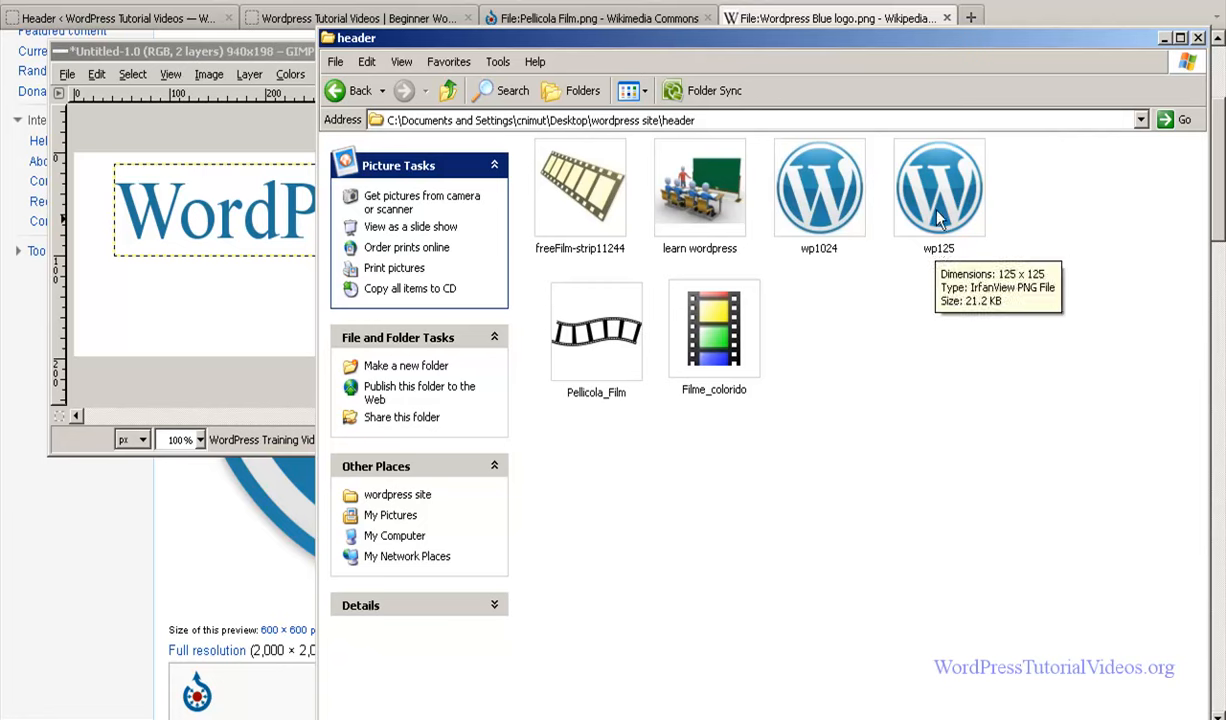
drag(947, 192, 156, 234)
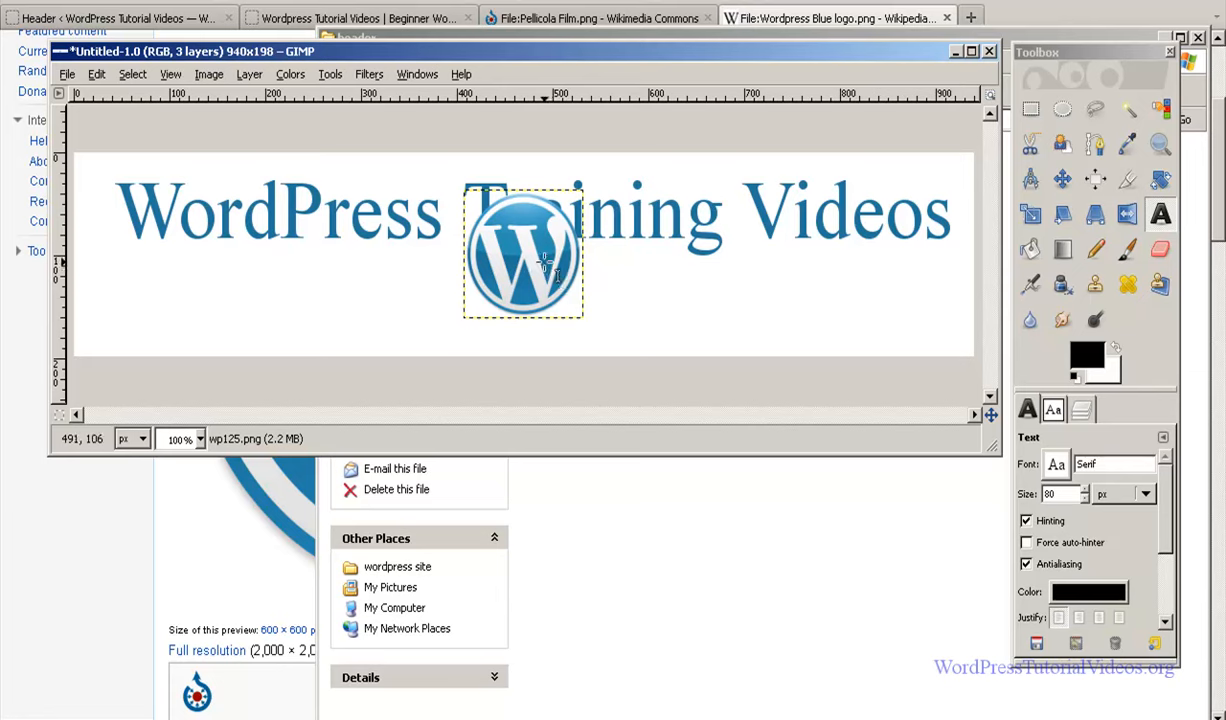
Move the wp125.png logo layer to the upper-left corner of the canvas, over the first letter of the text.
click(1081, 410)
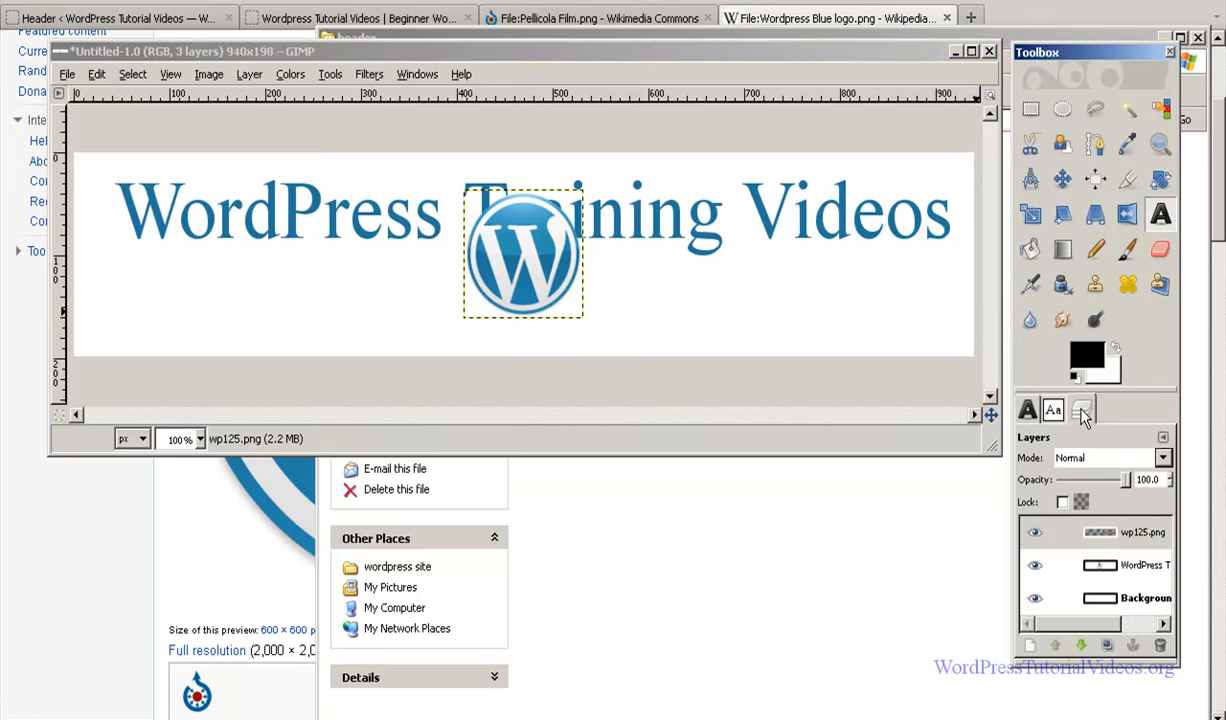
click(1128, 538)
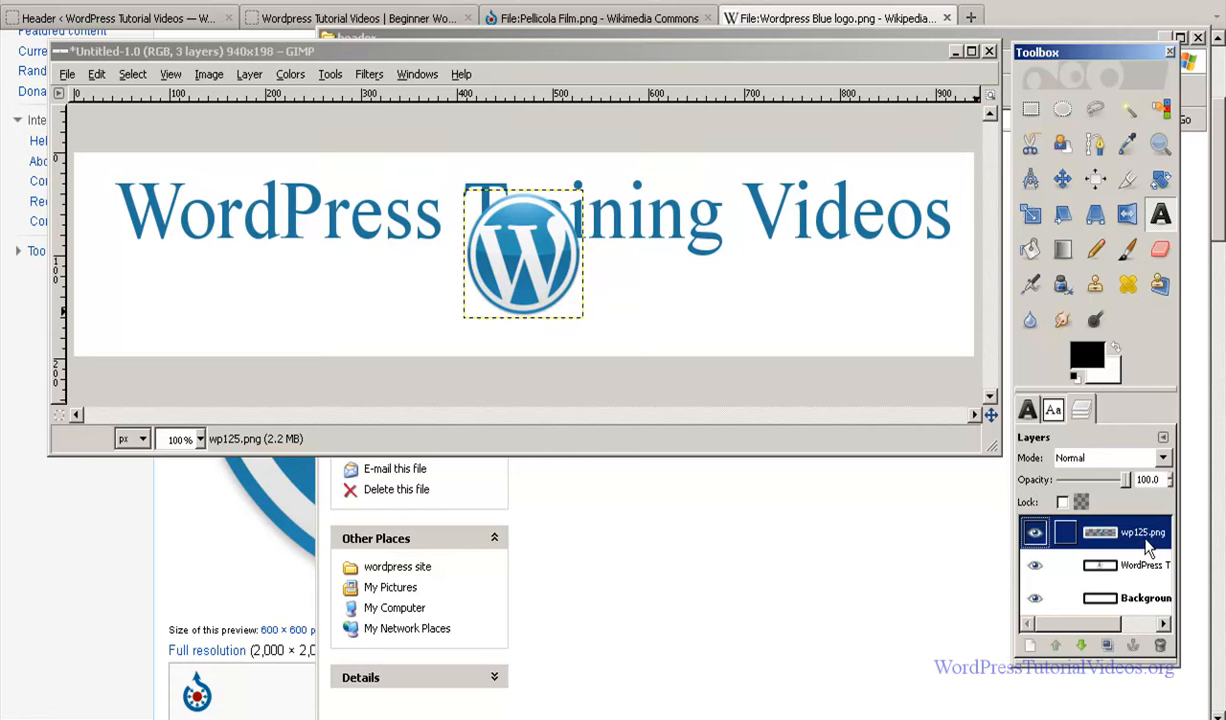
click(1063, 180)
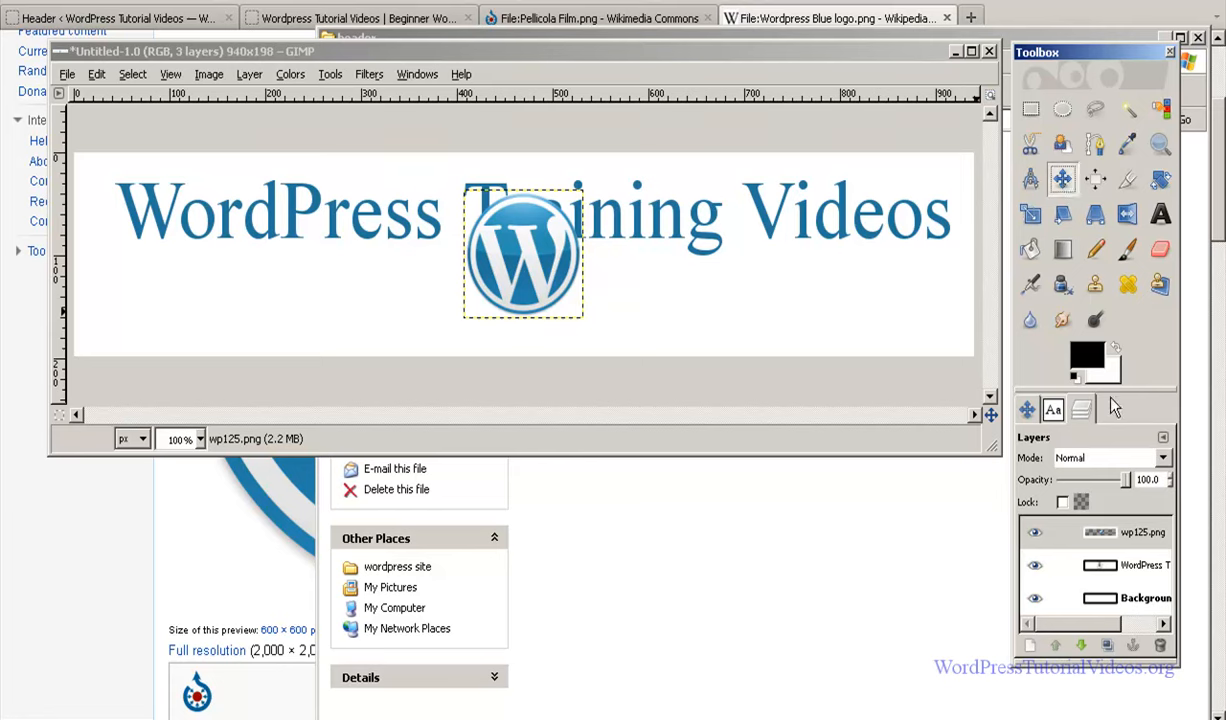
click(1140, 533)
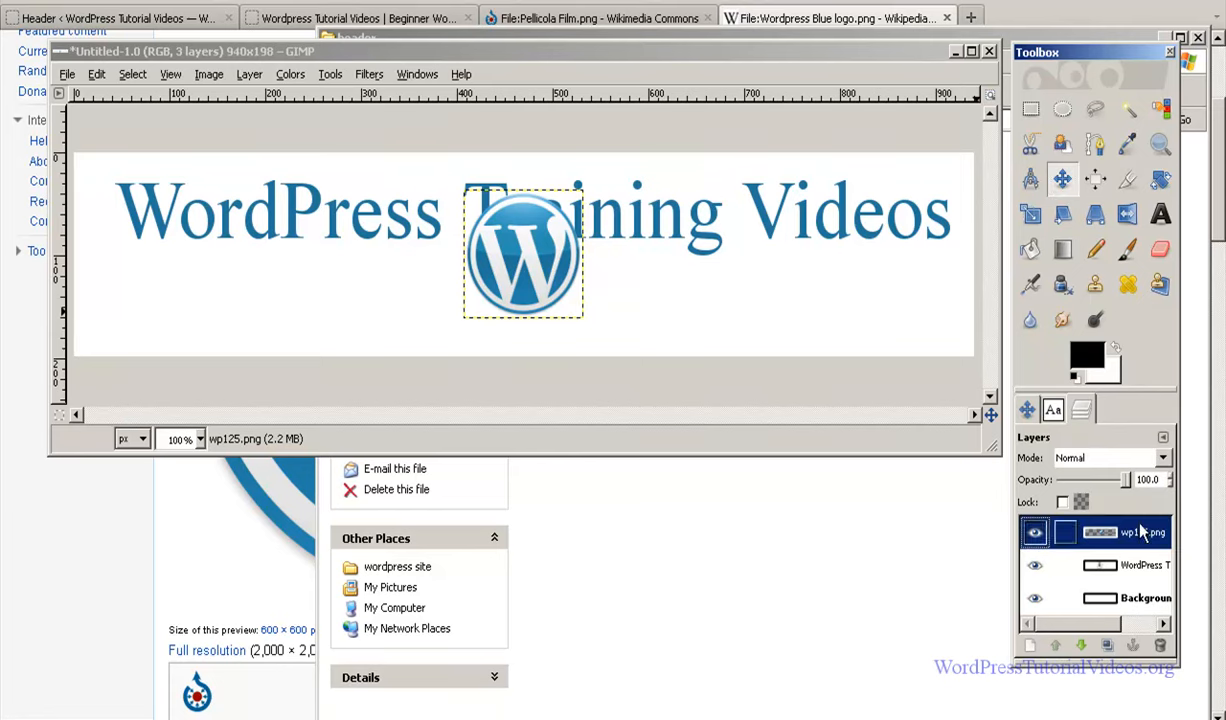
click(541, 253)
drag(541, 253, 141, 207)
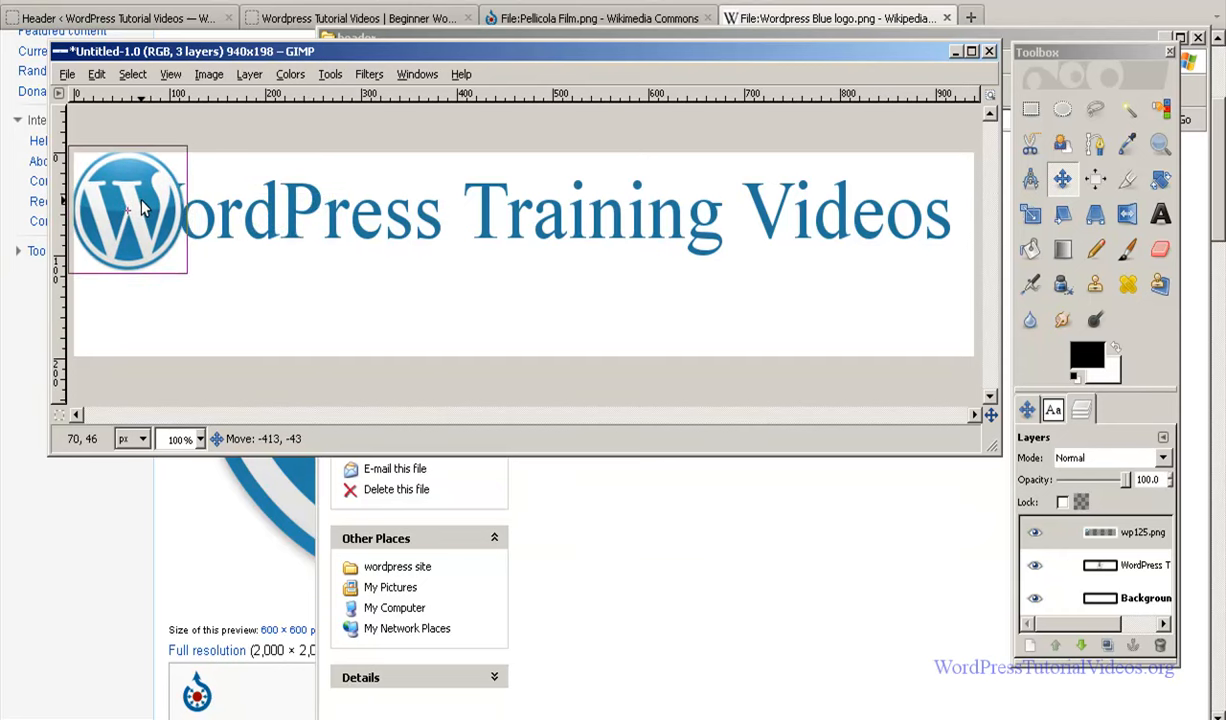
mouse_move(141, 200)
mouse_down()
mouse_move(160, 200)
mouse_move(208, 272)
mouse_move(152, 217)
mouse_move(177, 258)
mouse_move(148, 212)
mouse_up()
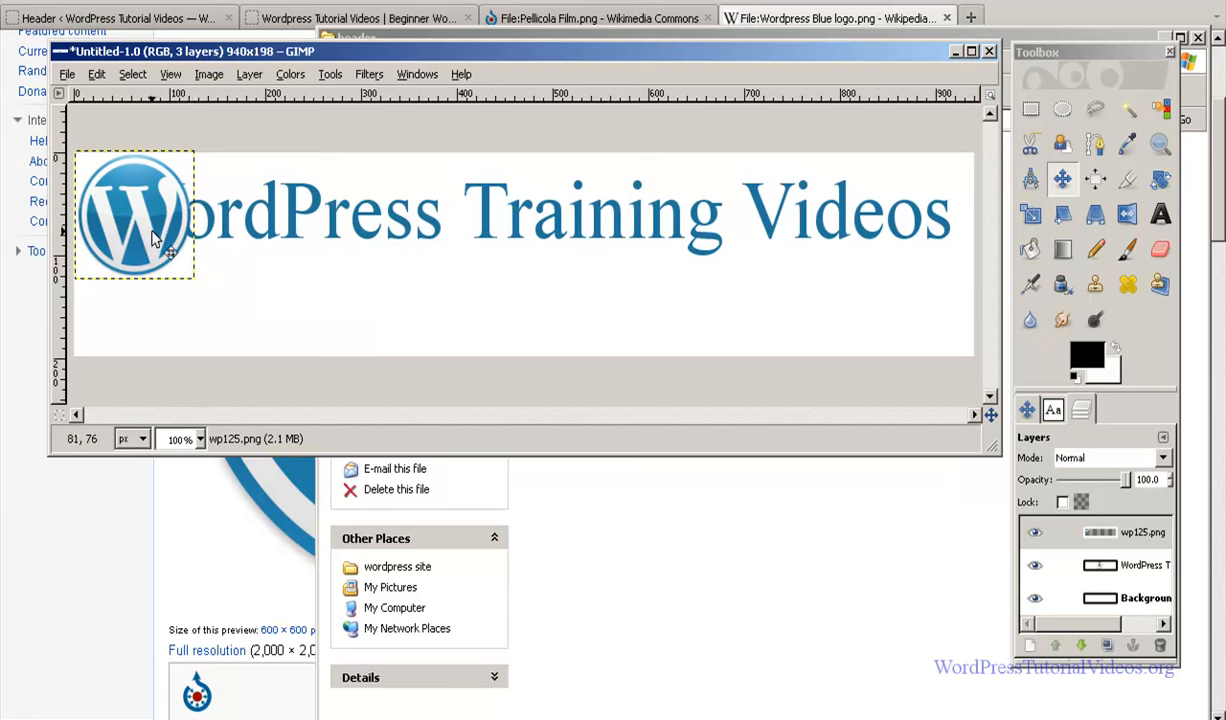
Delete the initial W from the WordPress Training Videos text layer so it reads "ordPress Training Videos".
click(1146, 568)
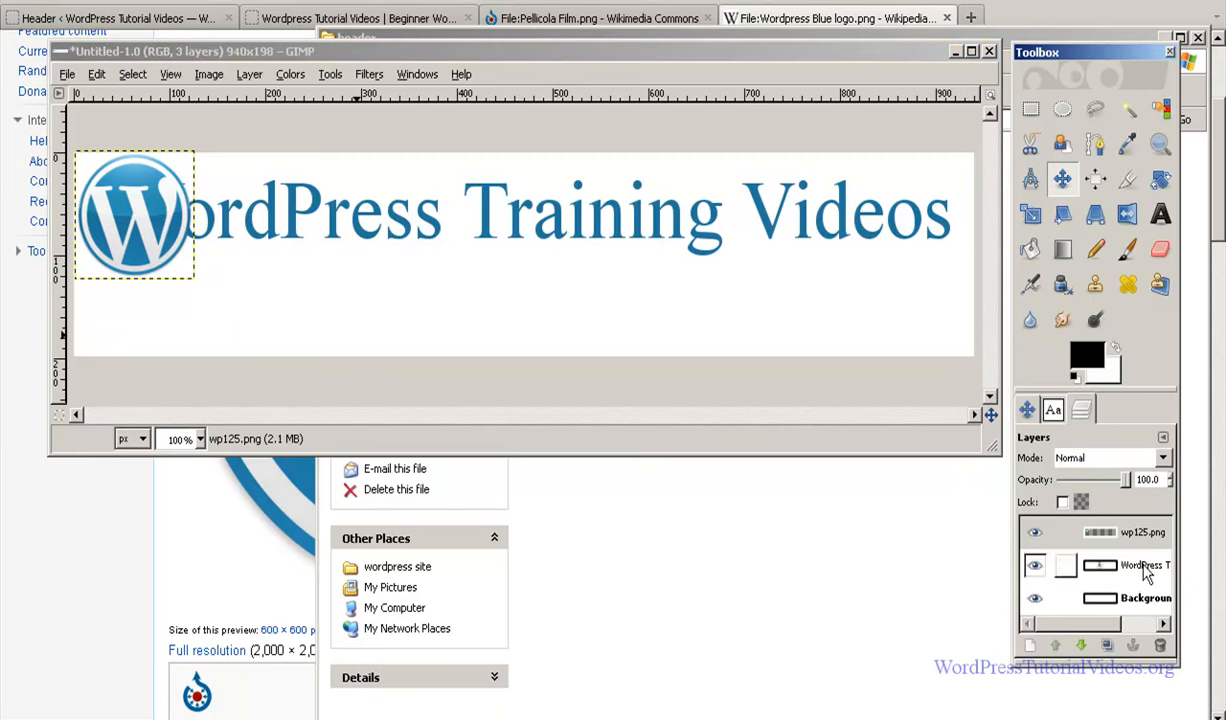
click(1146, 568)
double_click(1114, 565)
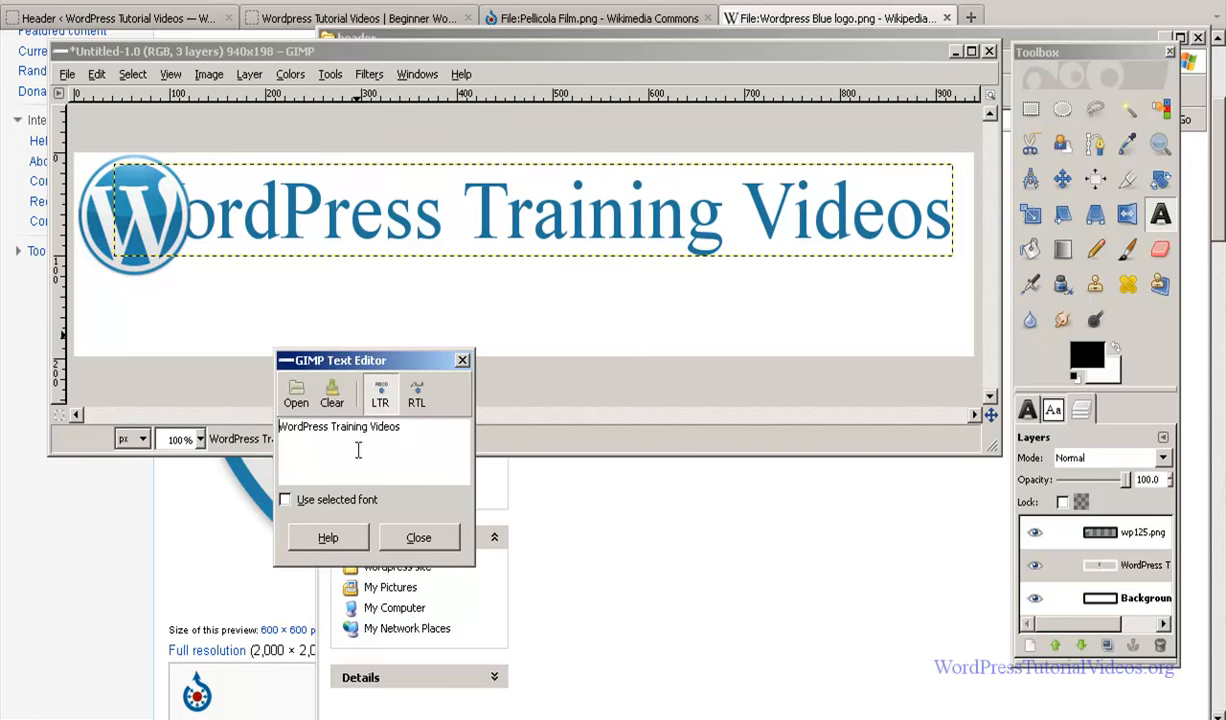
key(Delete)
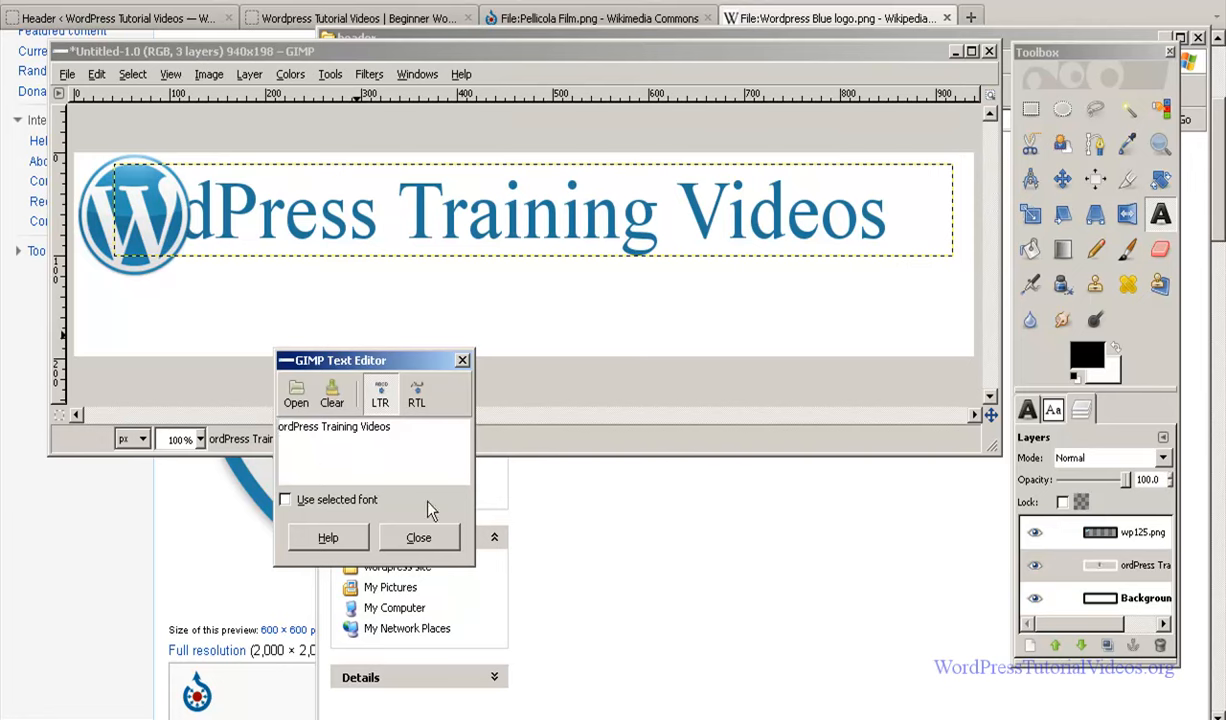
click(420, 537)
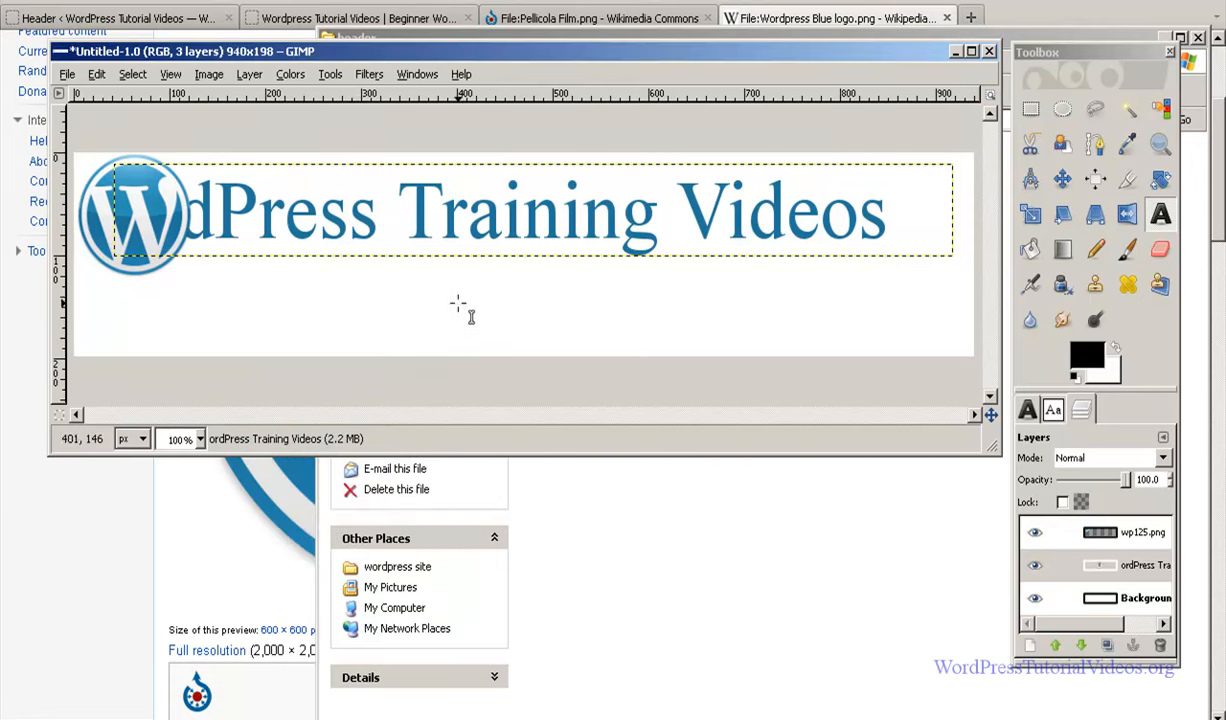
Move the "ordPress Training Videos" text layer horizontally to the right so it starts directly beside the WordPress logo.
click(1062, 178)
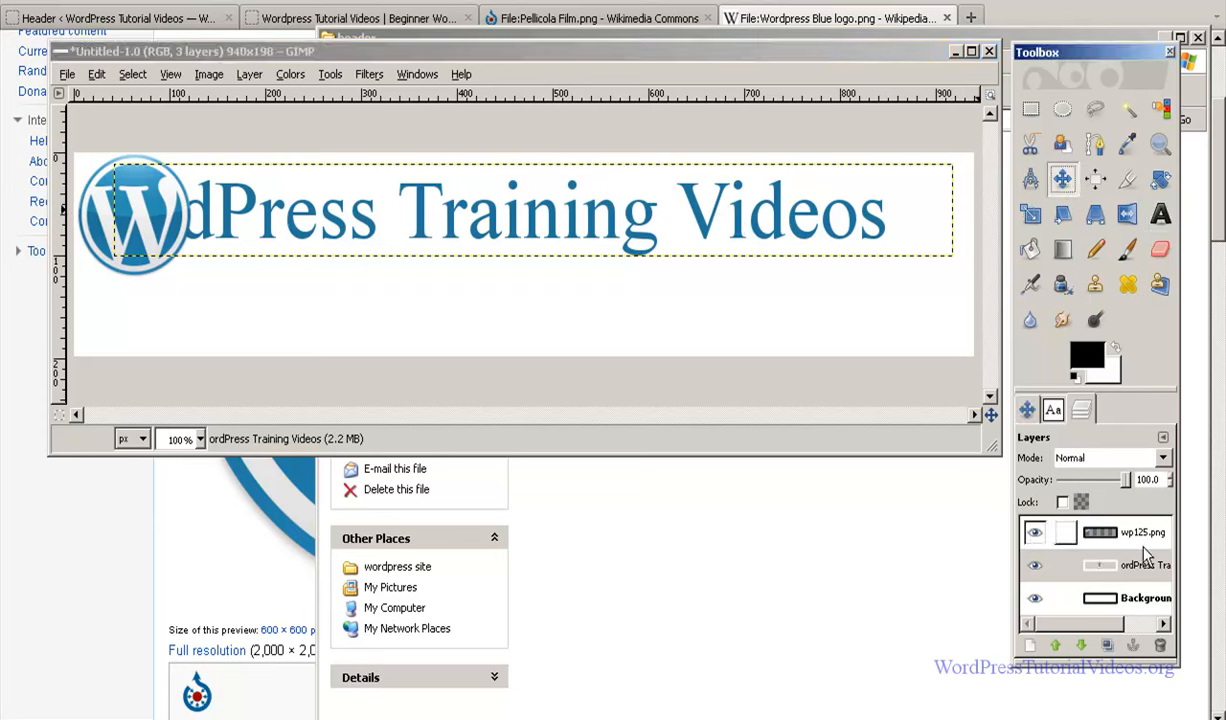
click(1127, 572)
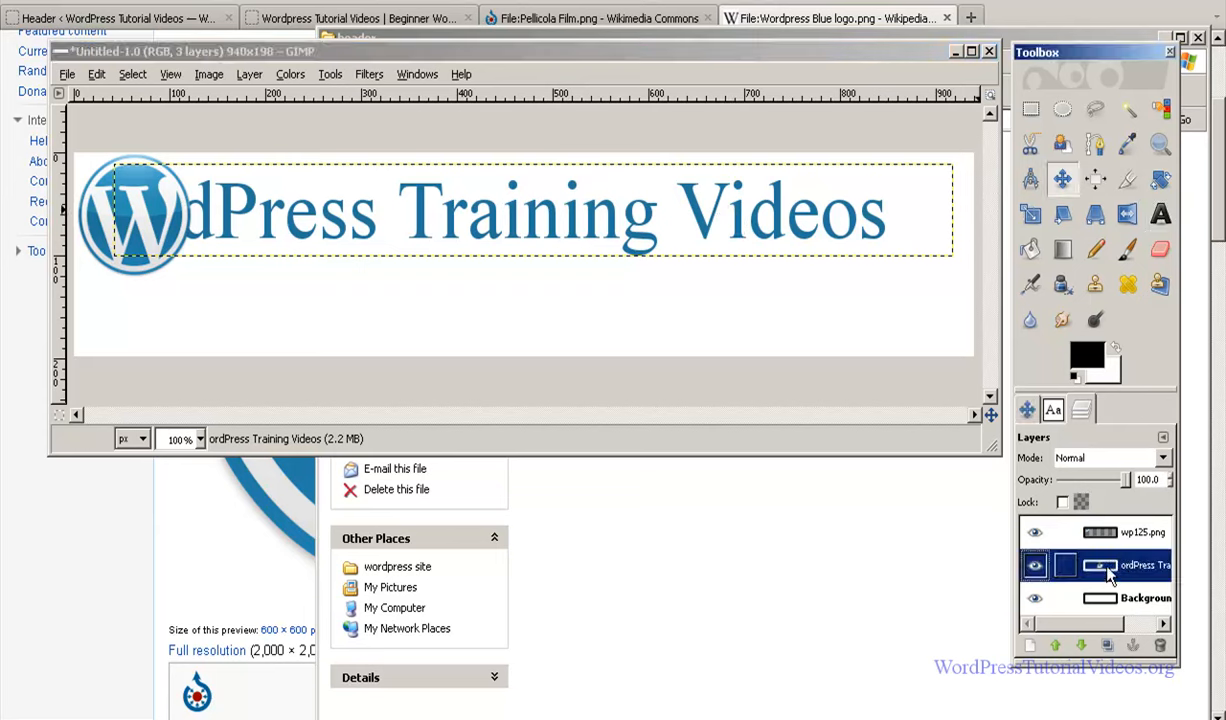
click(455, 218)
drag(455, 218, 534, 219)
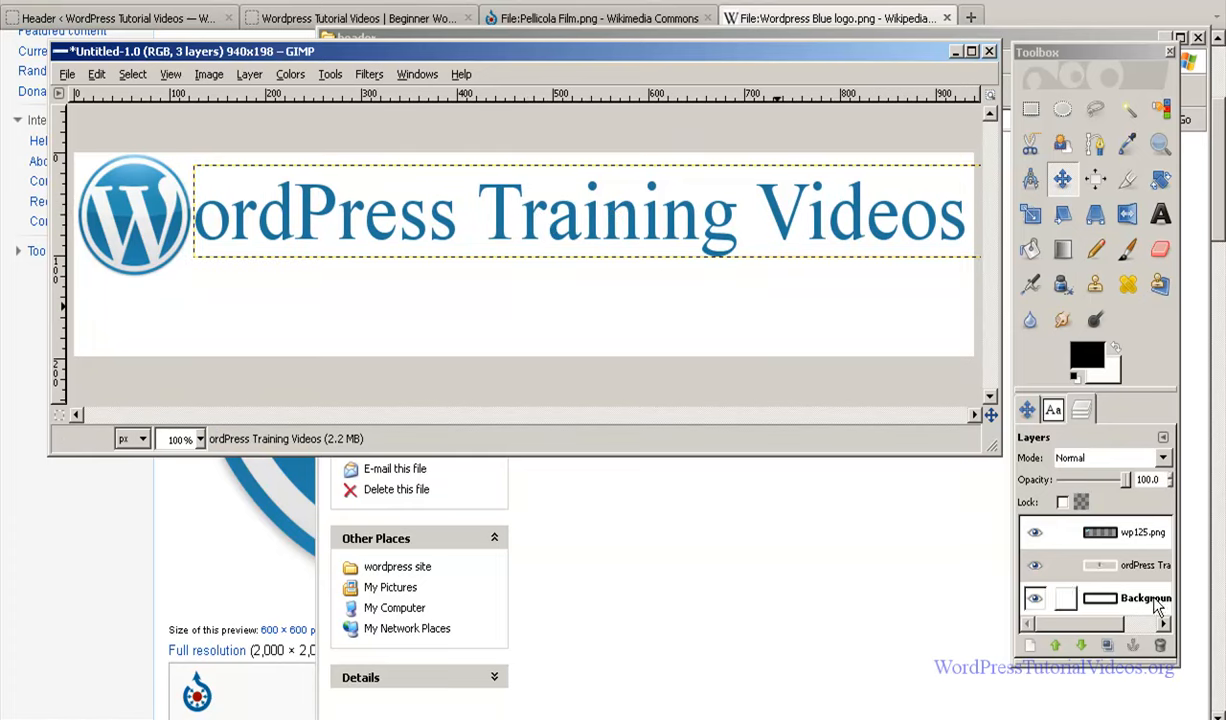
Make the Background layer of the header image the active layer.
click(1112, 592)
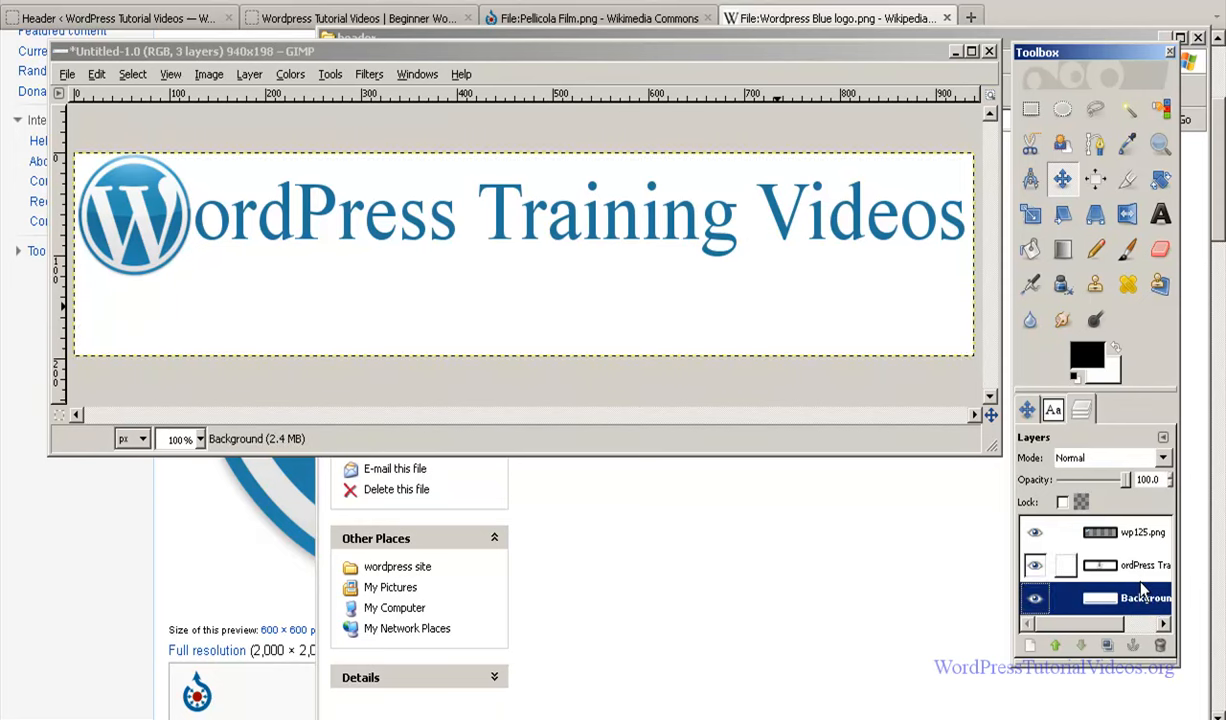